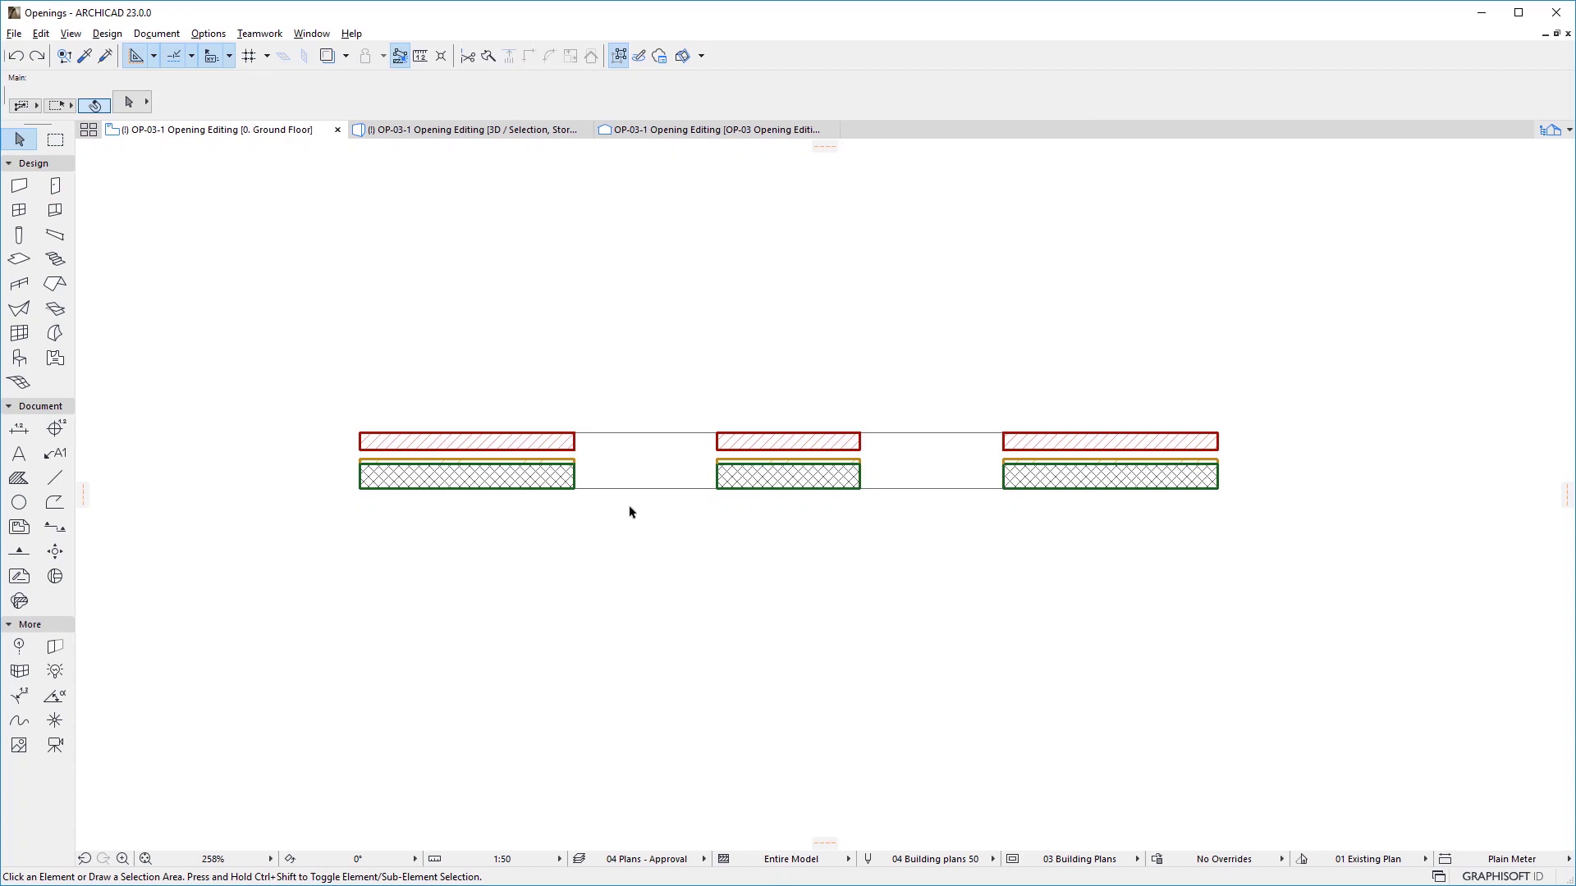
Step: Select the opening in plan and leave its width unchanged
{"action": "left_click", "coordinate": [577, 489]}
{"action": "left_click", "coordinate": [575, 432]}
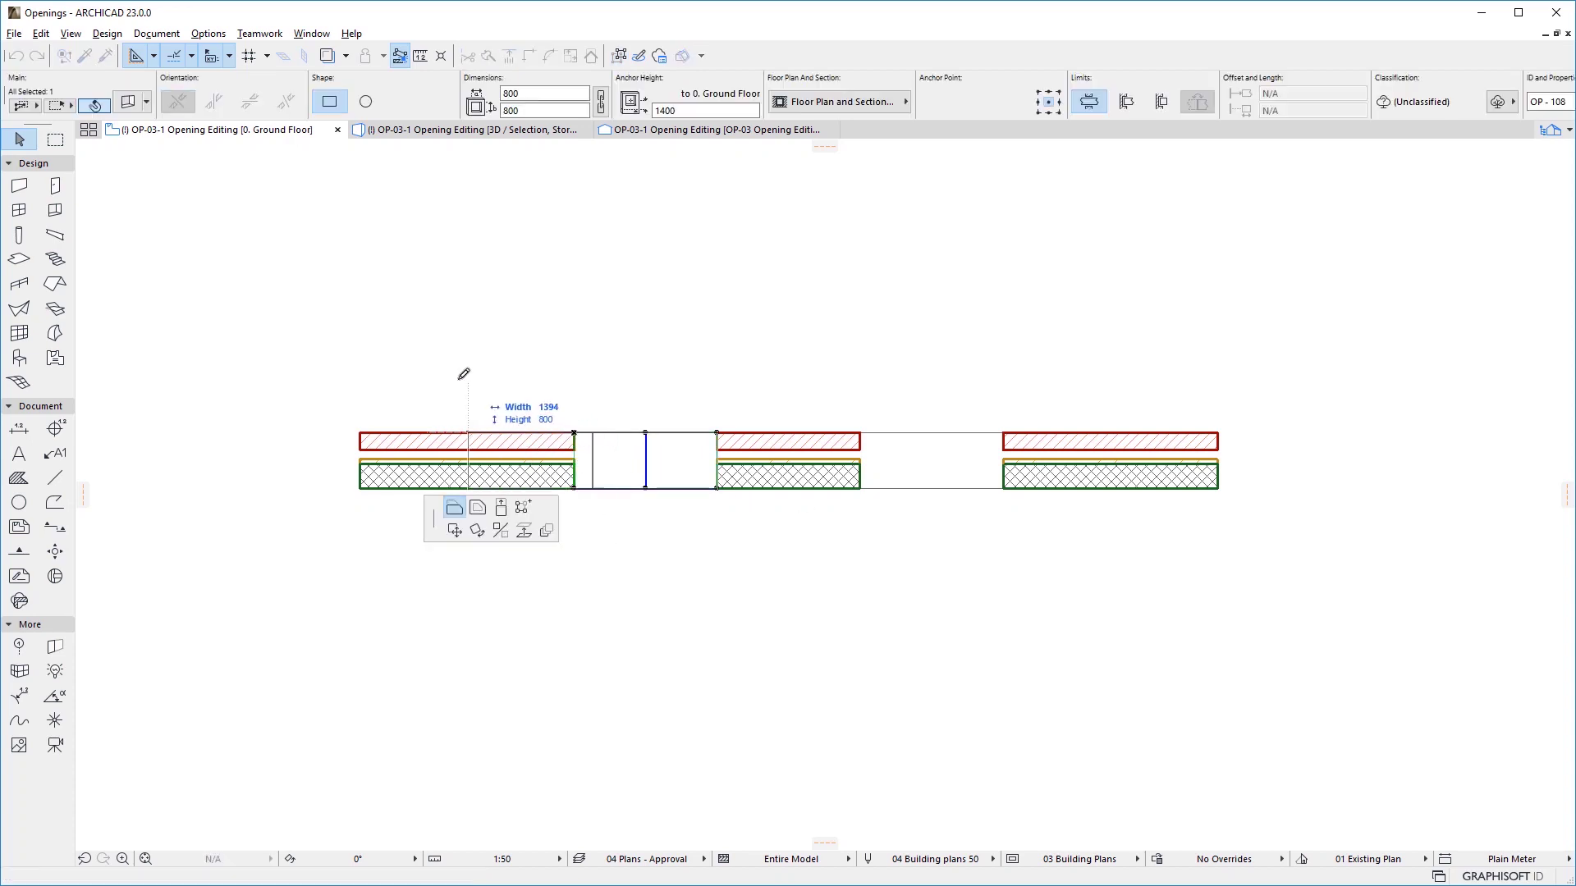
{"action": "left_click", "coordinate": [501, 369]}
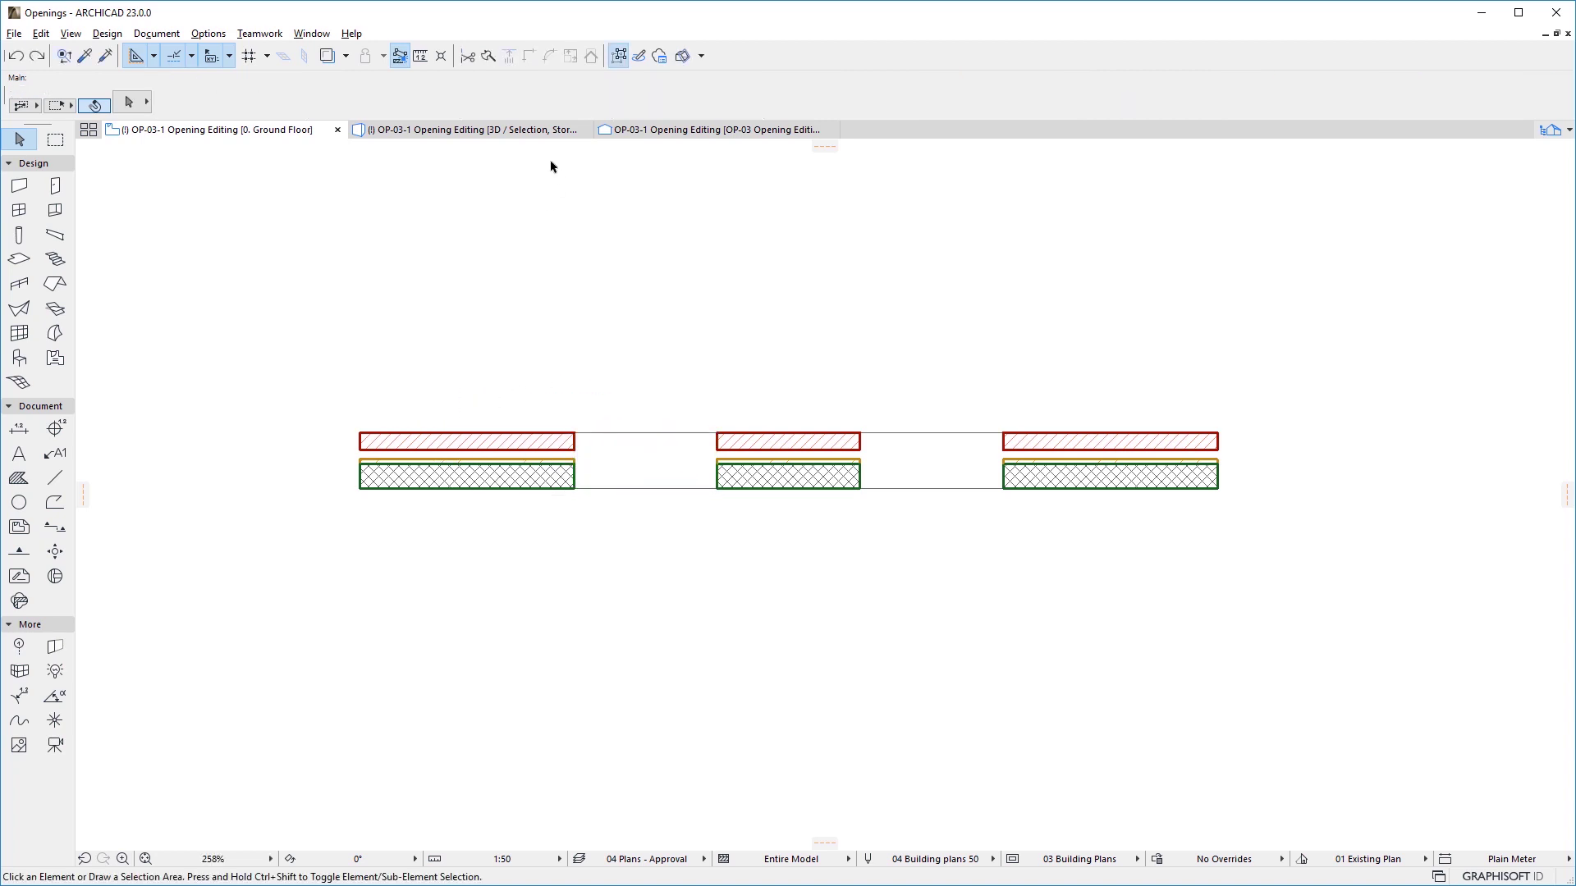
Step: Start stretching the square opening in 3D and in elevation, cancelling each with Esc
{"action": "left_click", "coordinate": [542, 133]}
{"action": "left_click", "coordinate": [545, 344]}
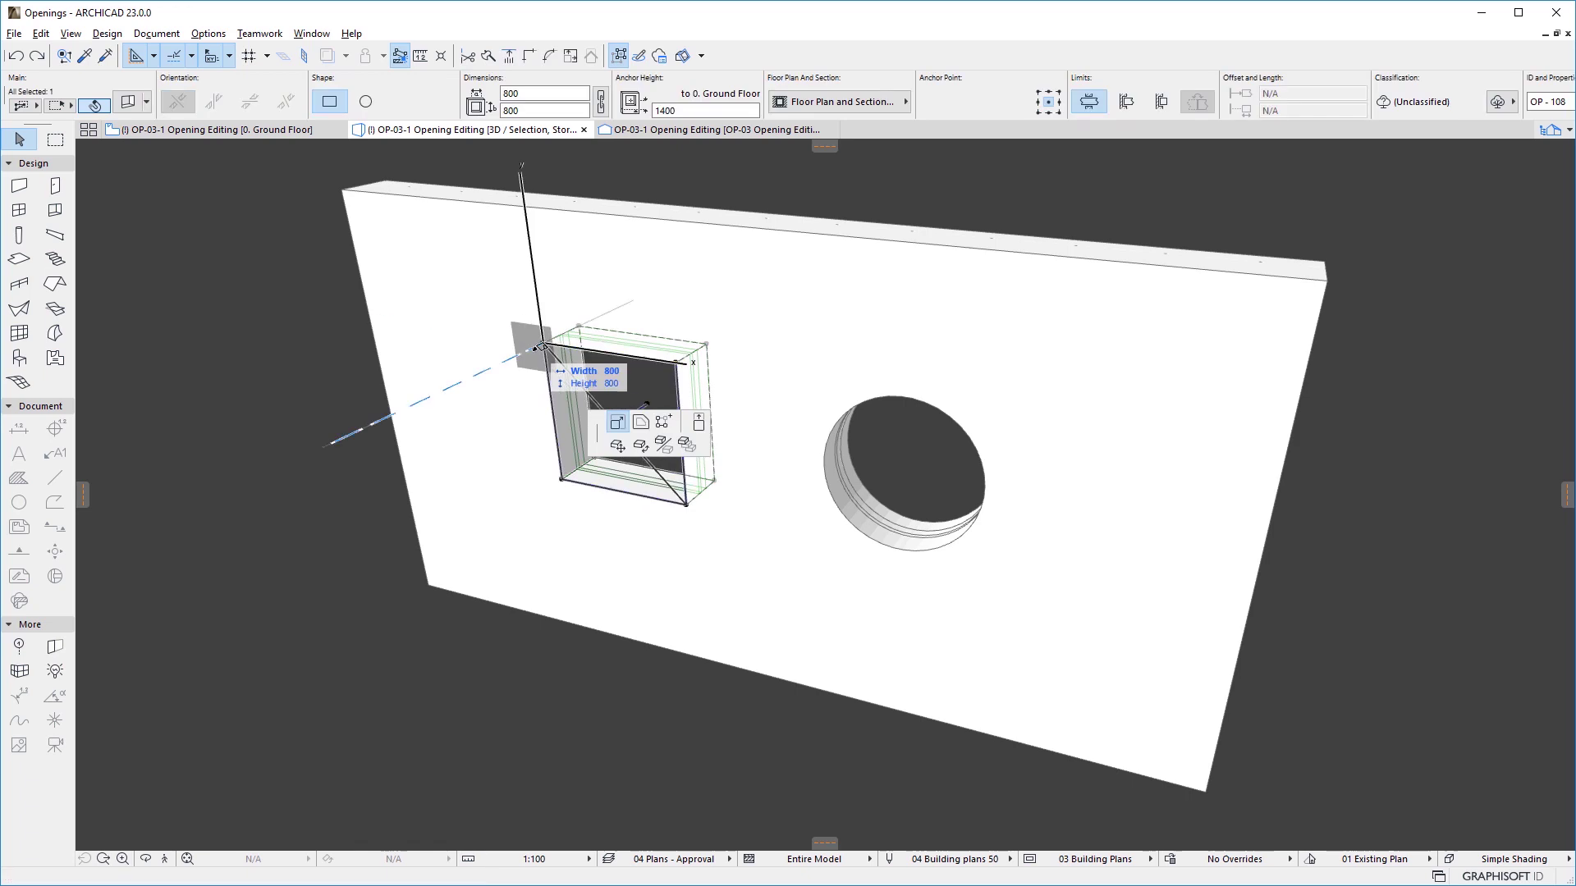
{"action": "left_click", "coordinate": [562, 477]}
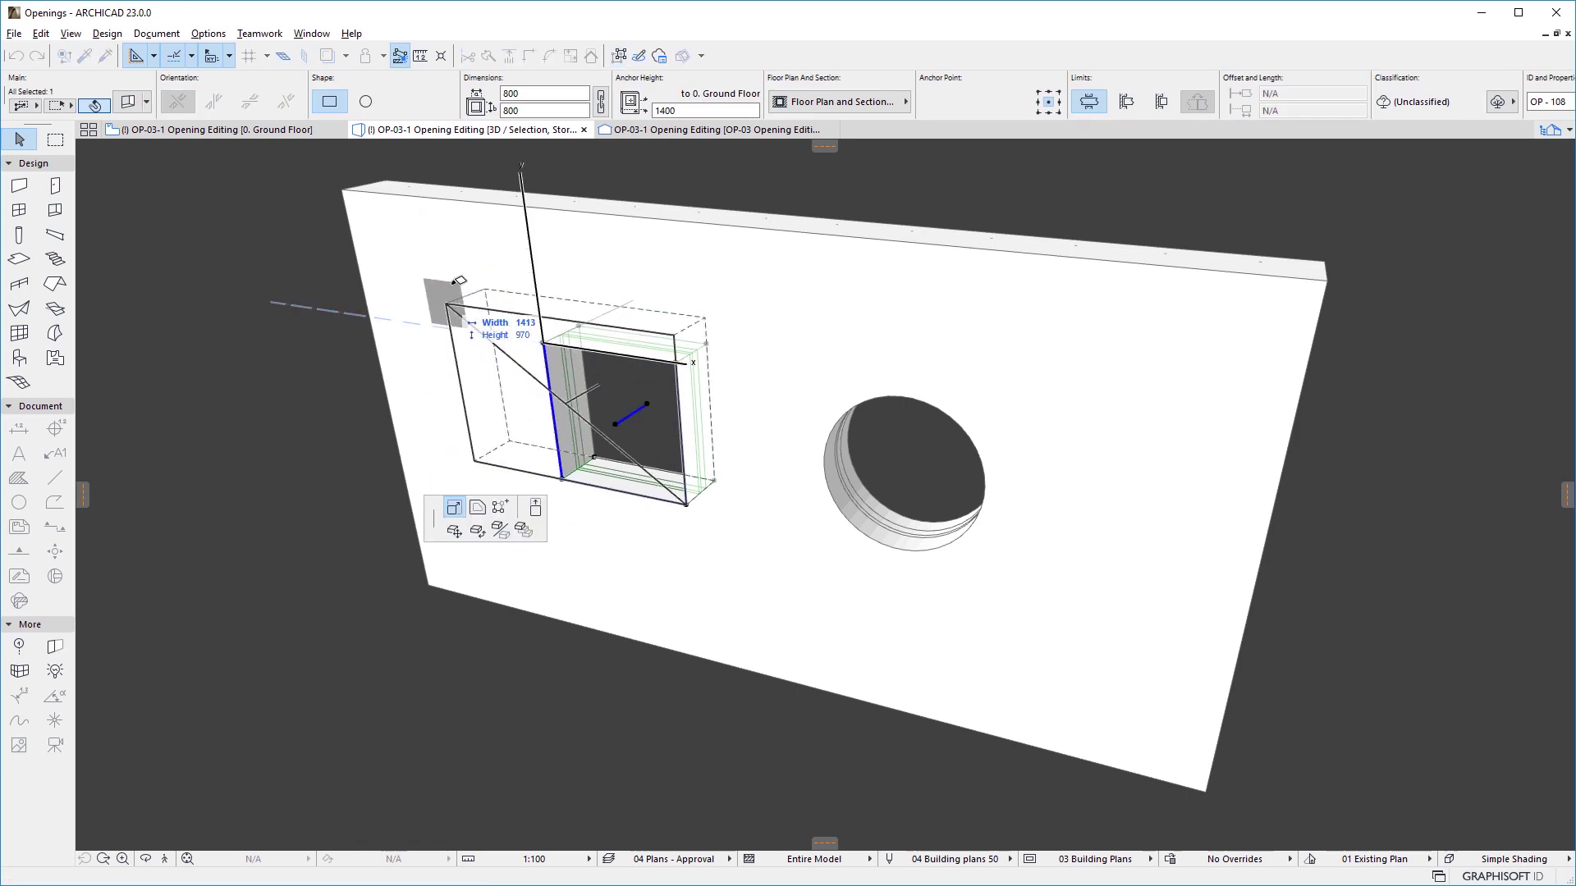
{"action": "key", "text": "Escape"}
{"action": "key", "text": "Escape"}
{"action": "left_click", "coordinate": [706, 130]}
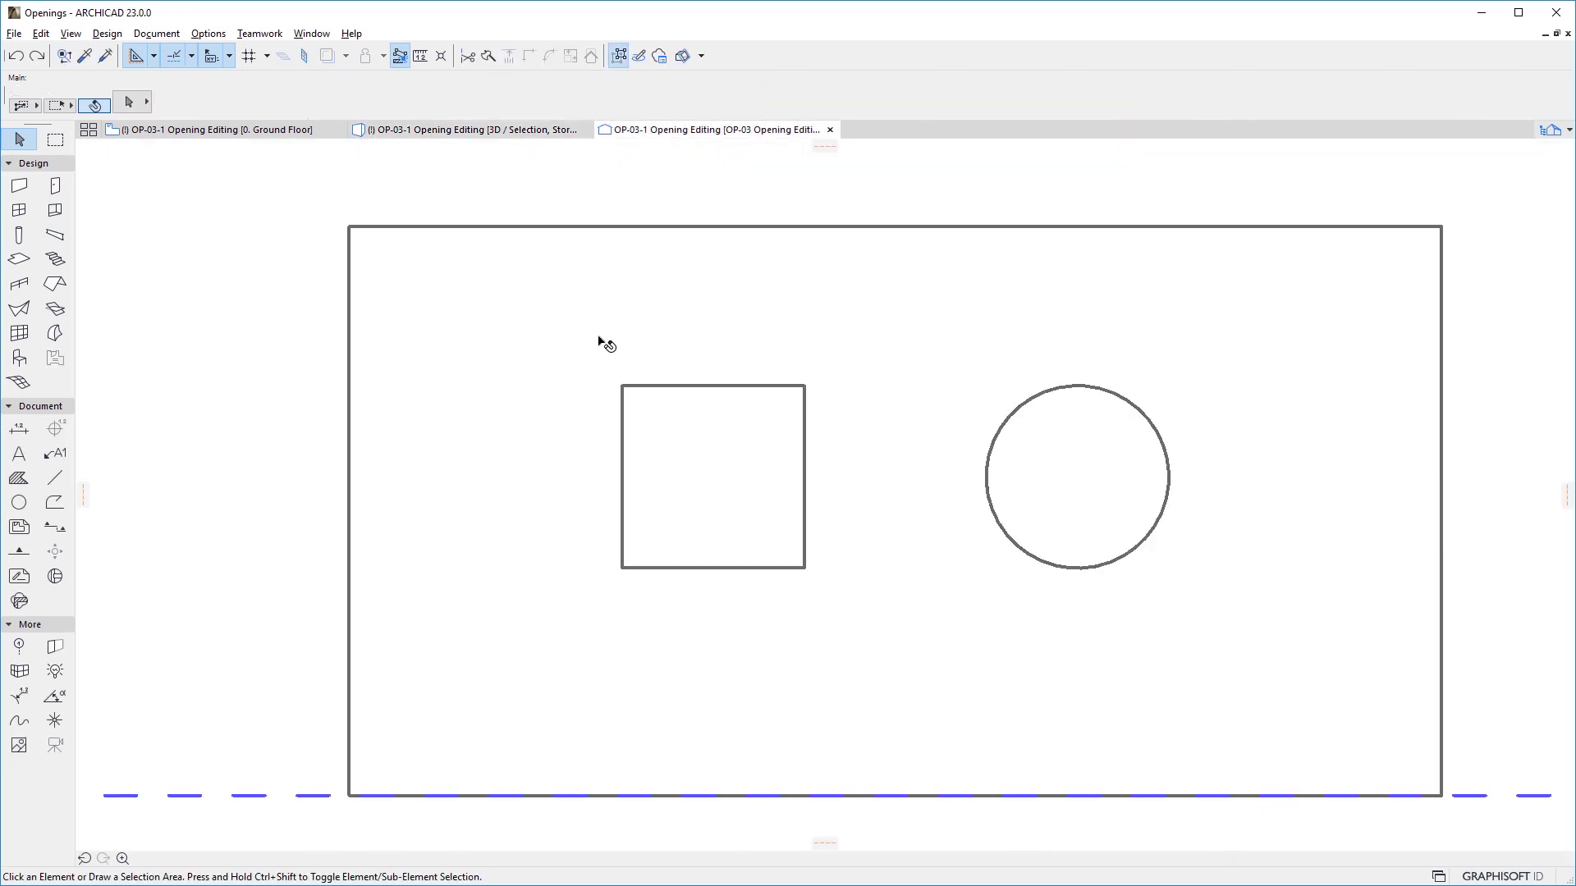
{"action": "left_click", "coordinate": [624, 387]}
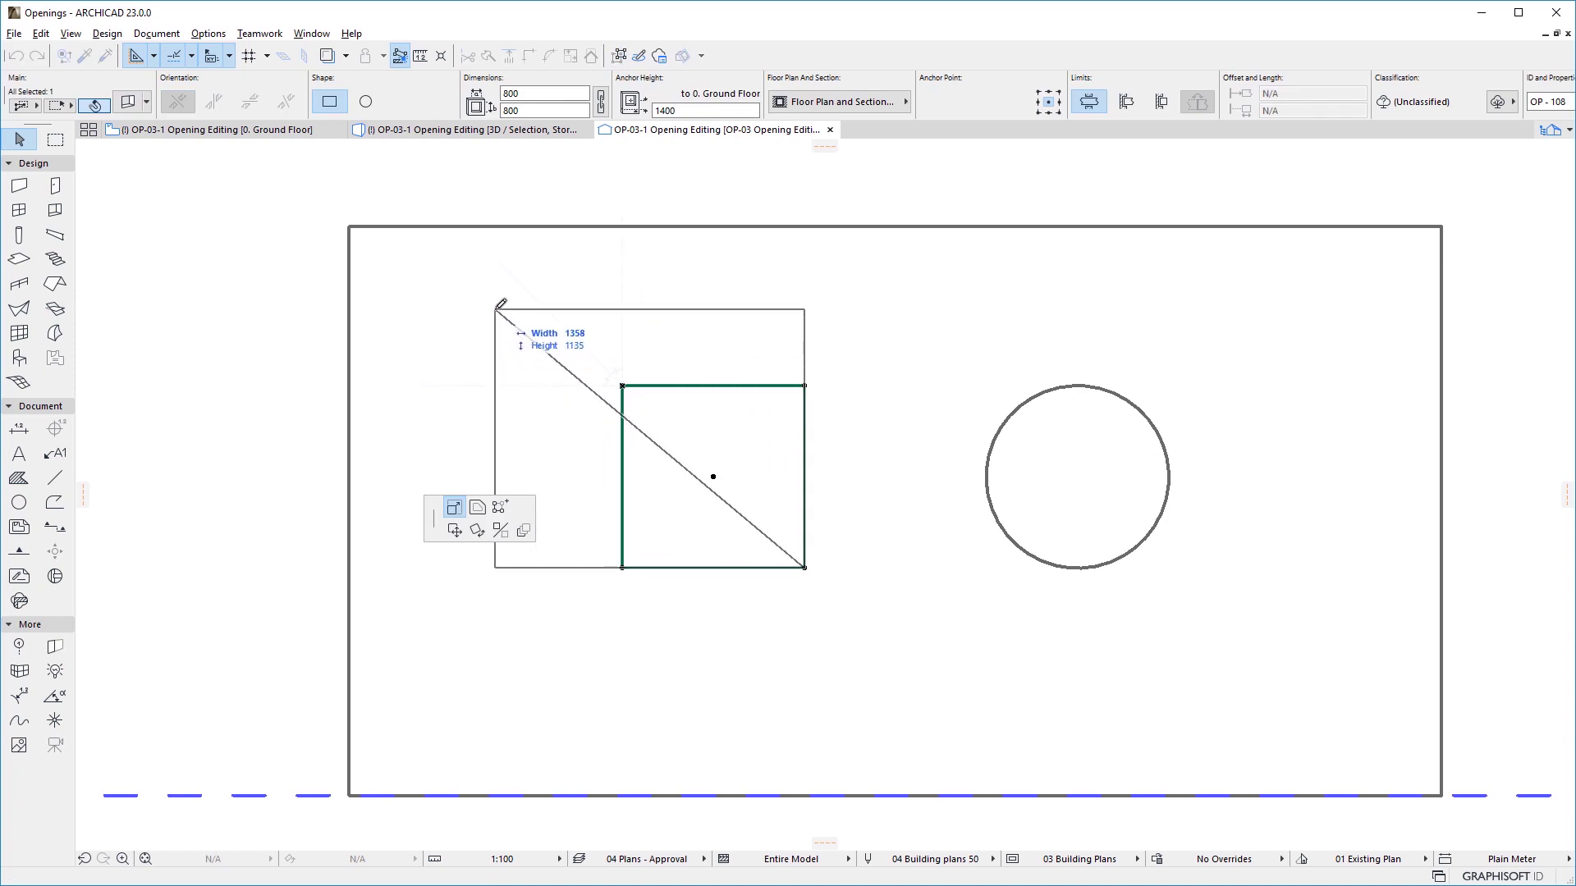
{"action": "key", "text": "Escape"}
{"action": "key", "text": "Escape"}
{"action": "left_click", "coordinate": [538, 131]}
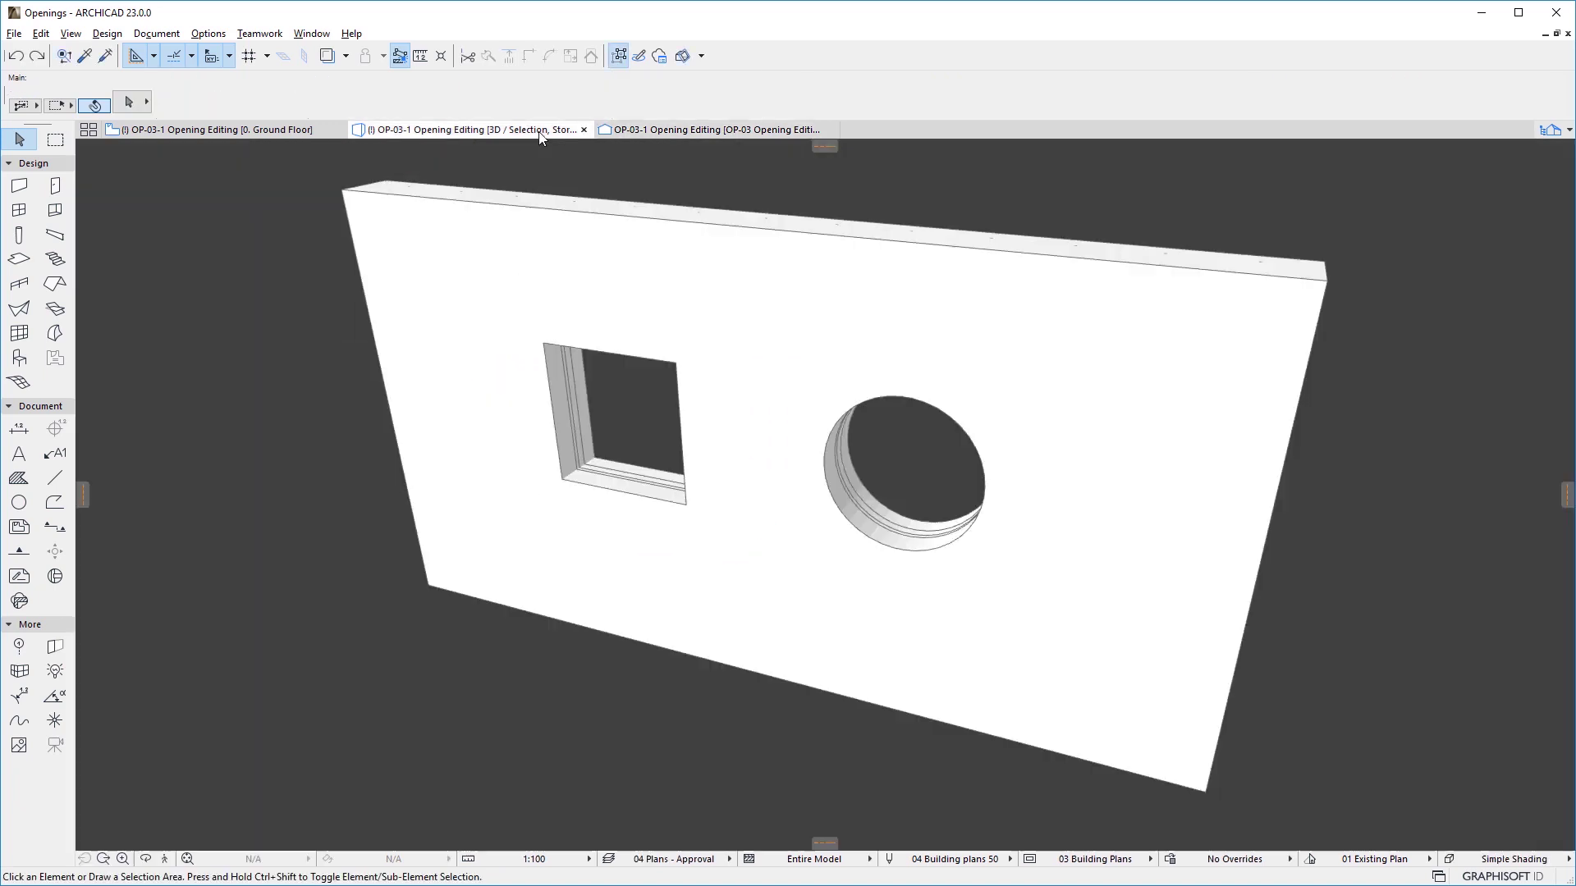
{"action": "left_click", "coordinate": [547, 348]}
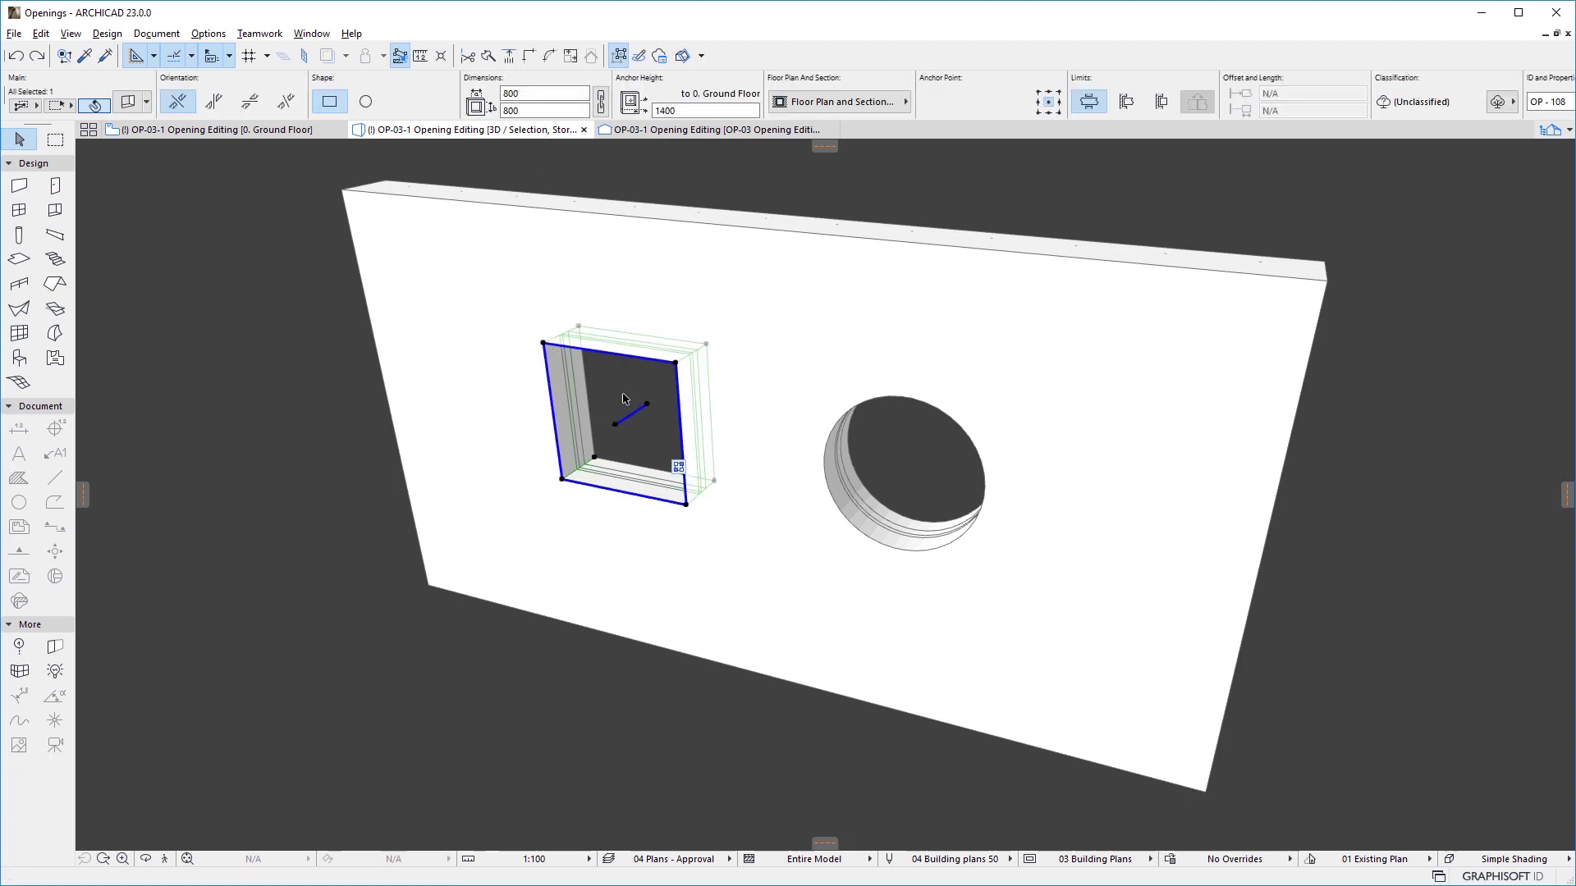
{"action": "left_click", "coordinate": [545, 346]}
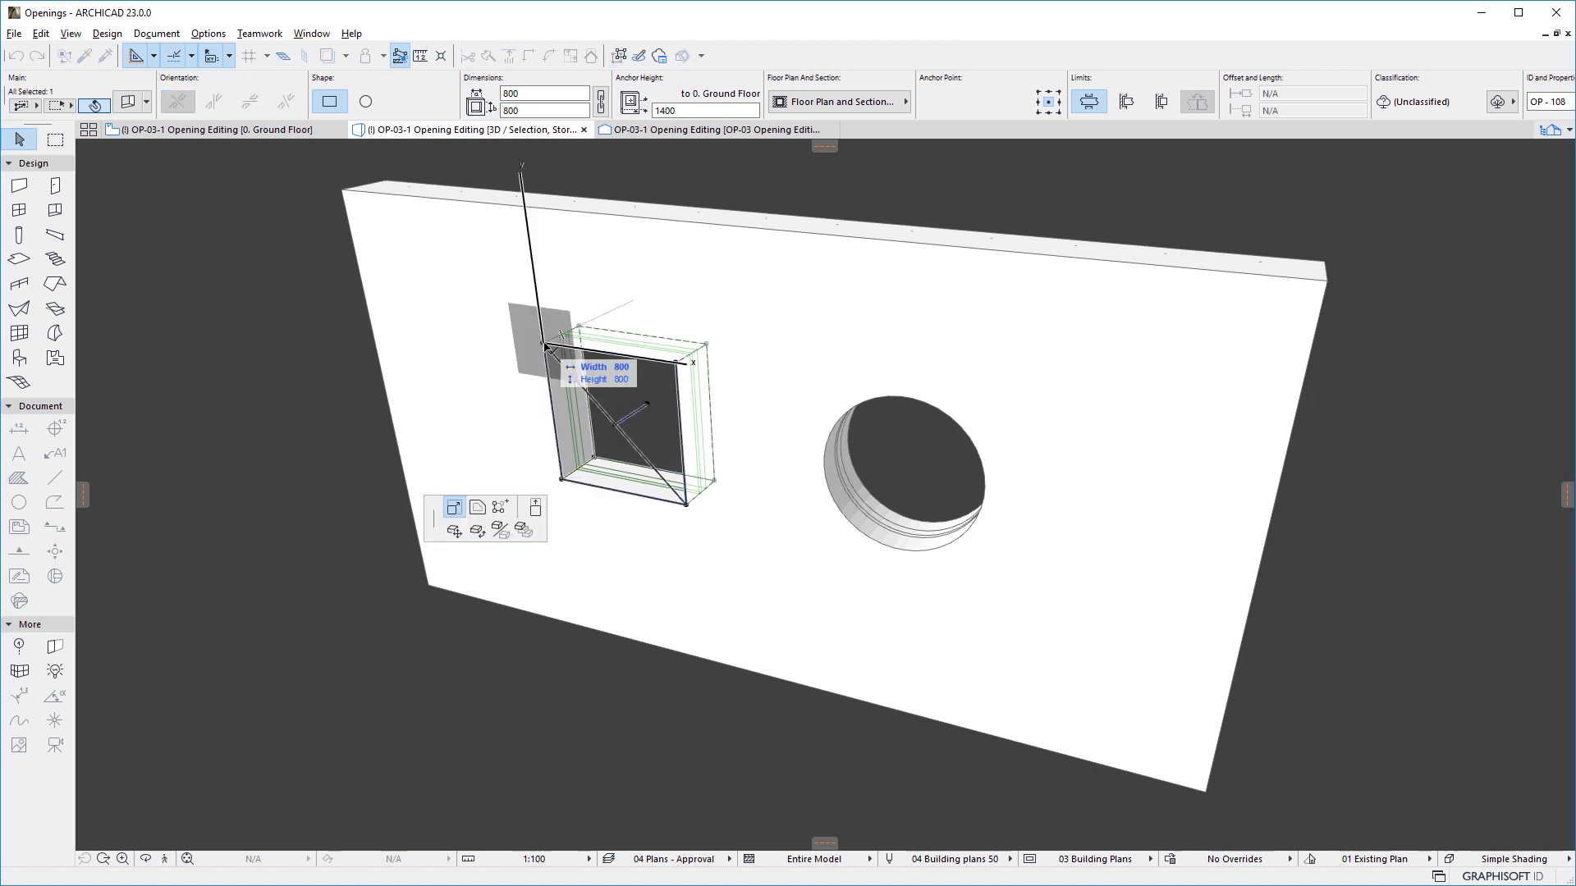
{"action": "key", "text": "Escape"}
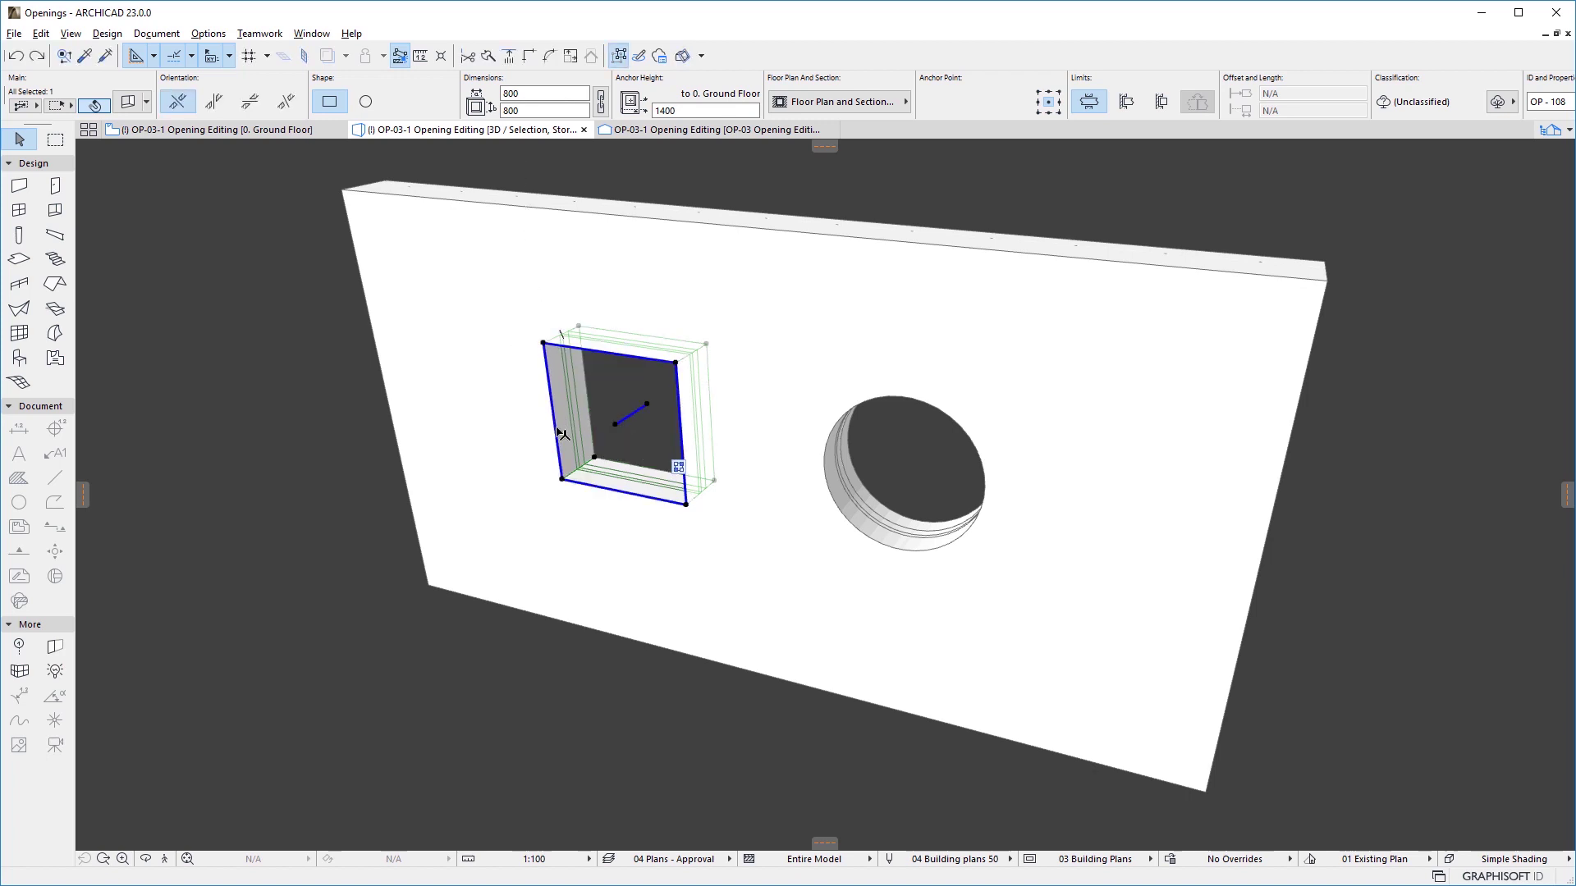
{"action": "left_click", "coordinate": [560, 432]}
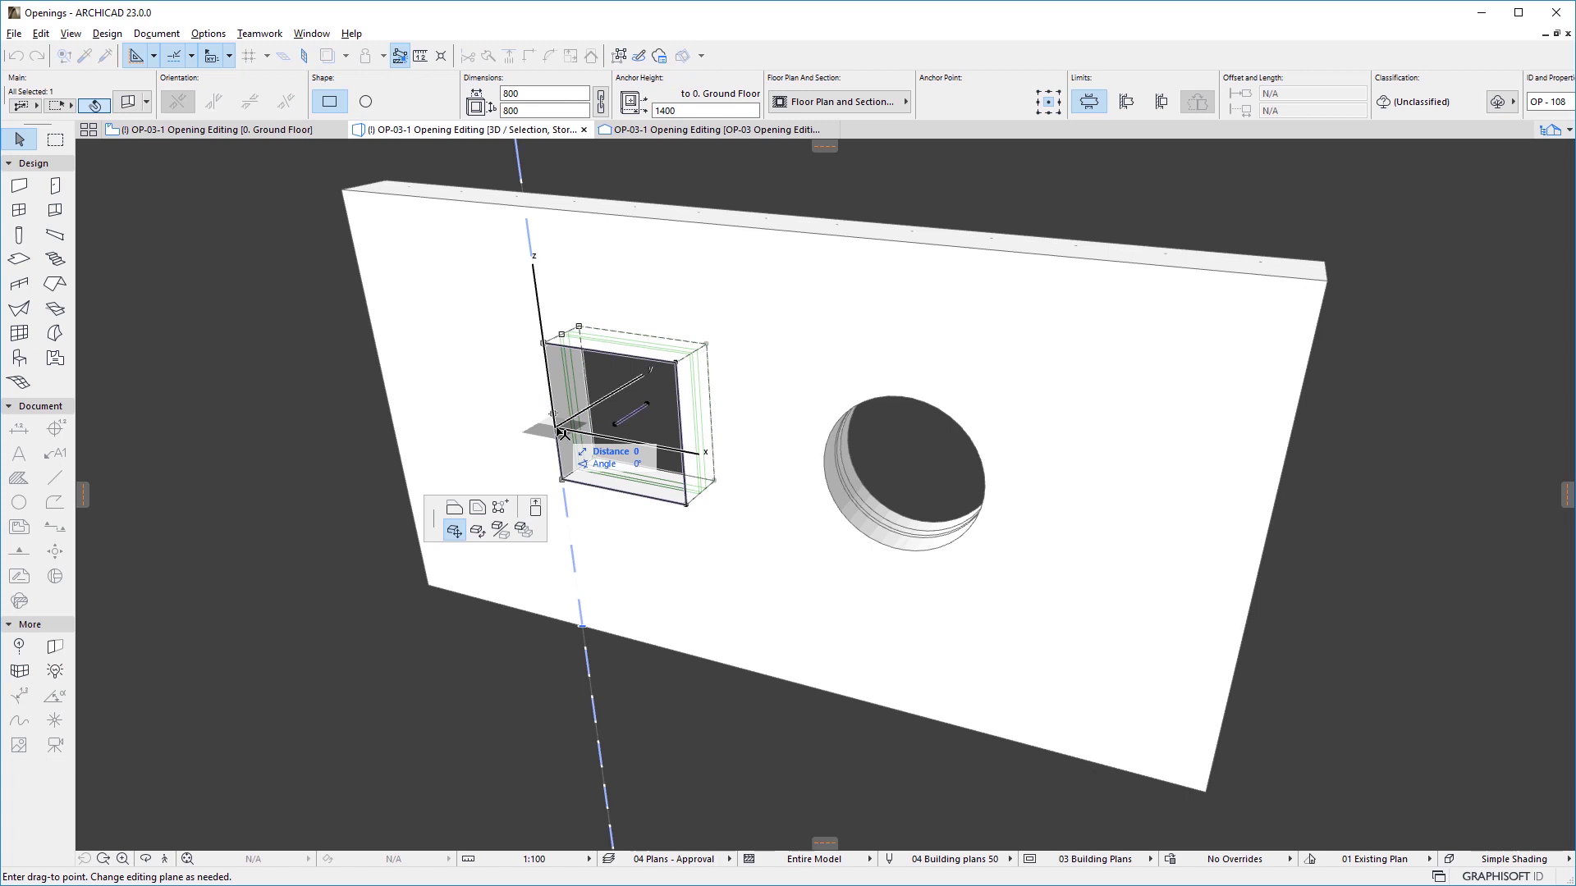
{"action": "key", "text": "Escape"}
{"action": "left_click", "coordinate": [580, 328]}
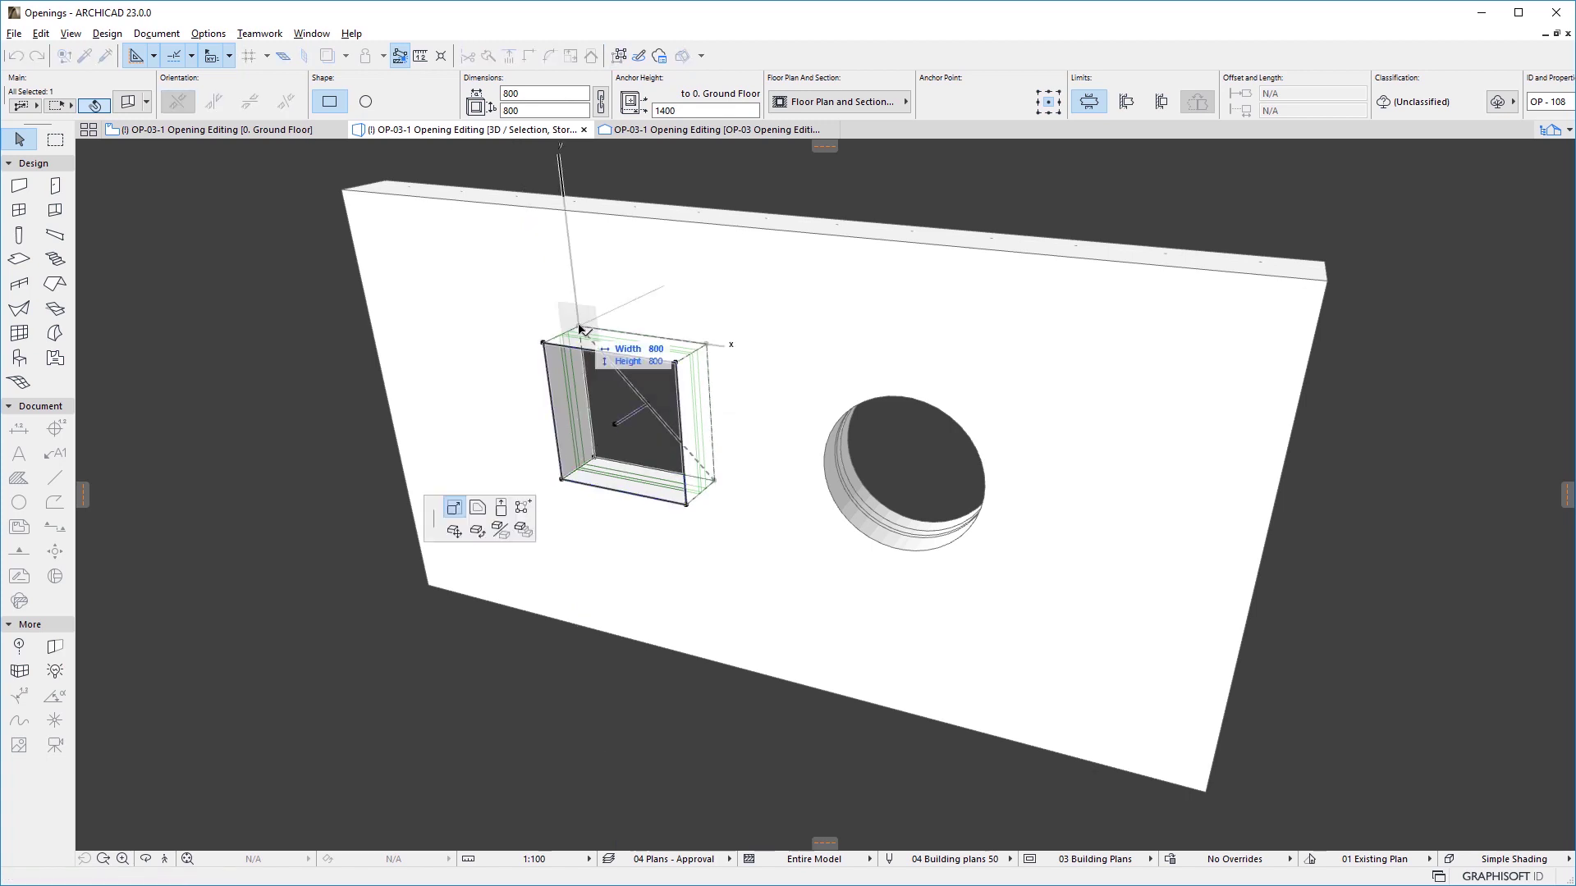
{"action": "key", "text": "Escape"}
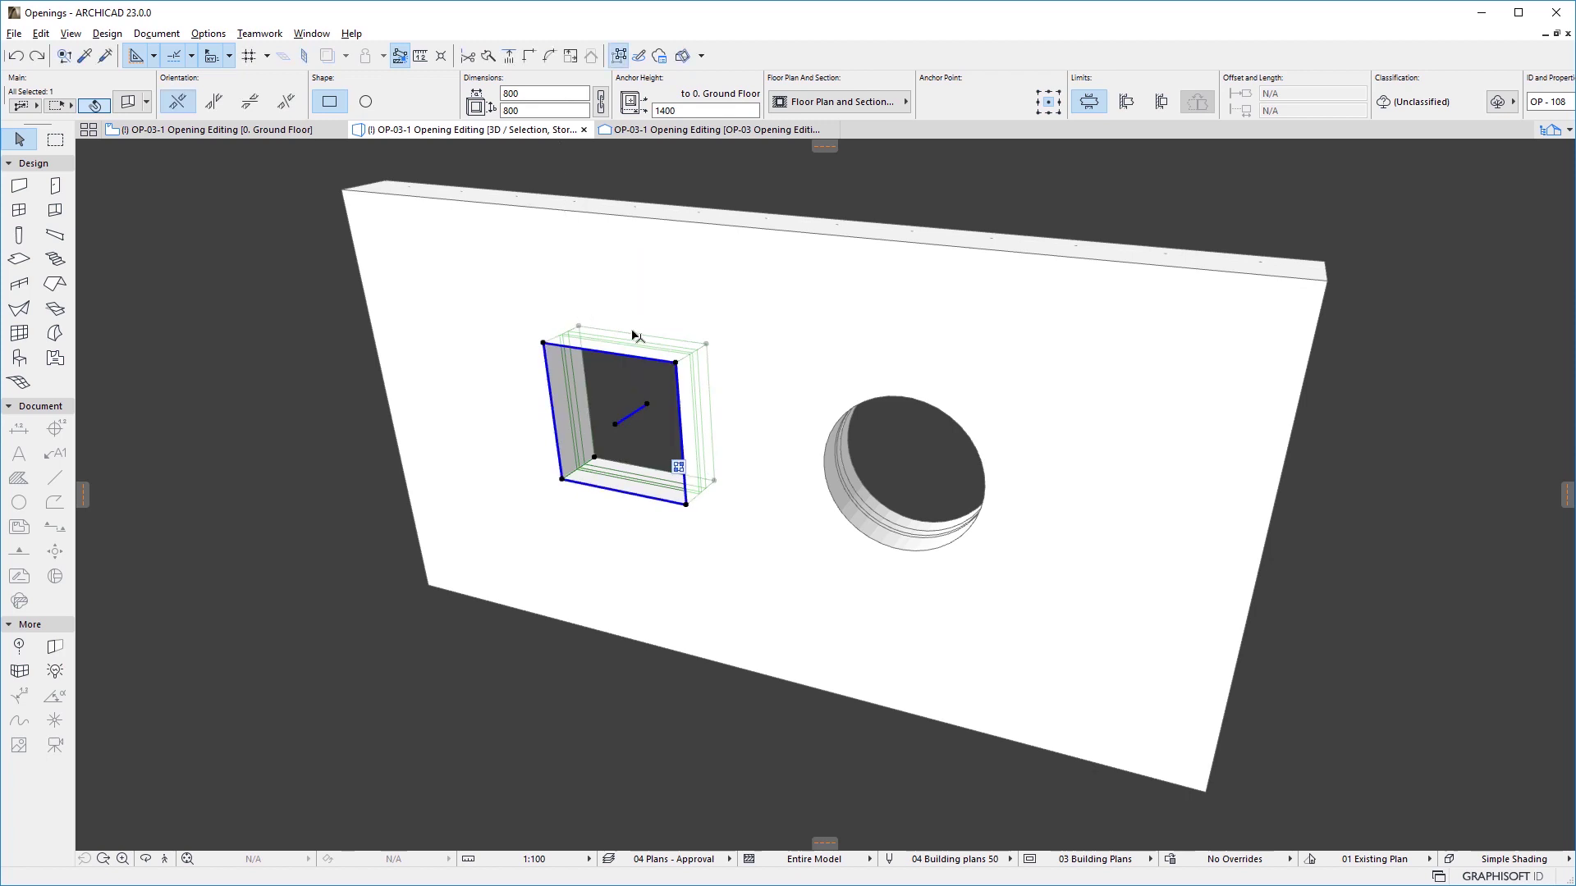
{"action": "left_click", "coordinate": [666, 339]}
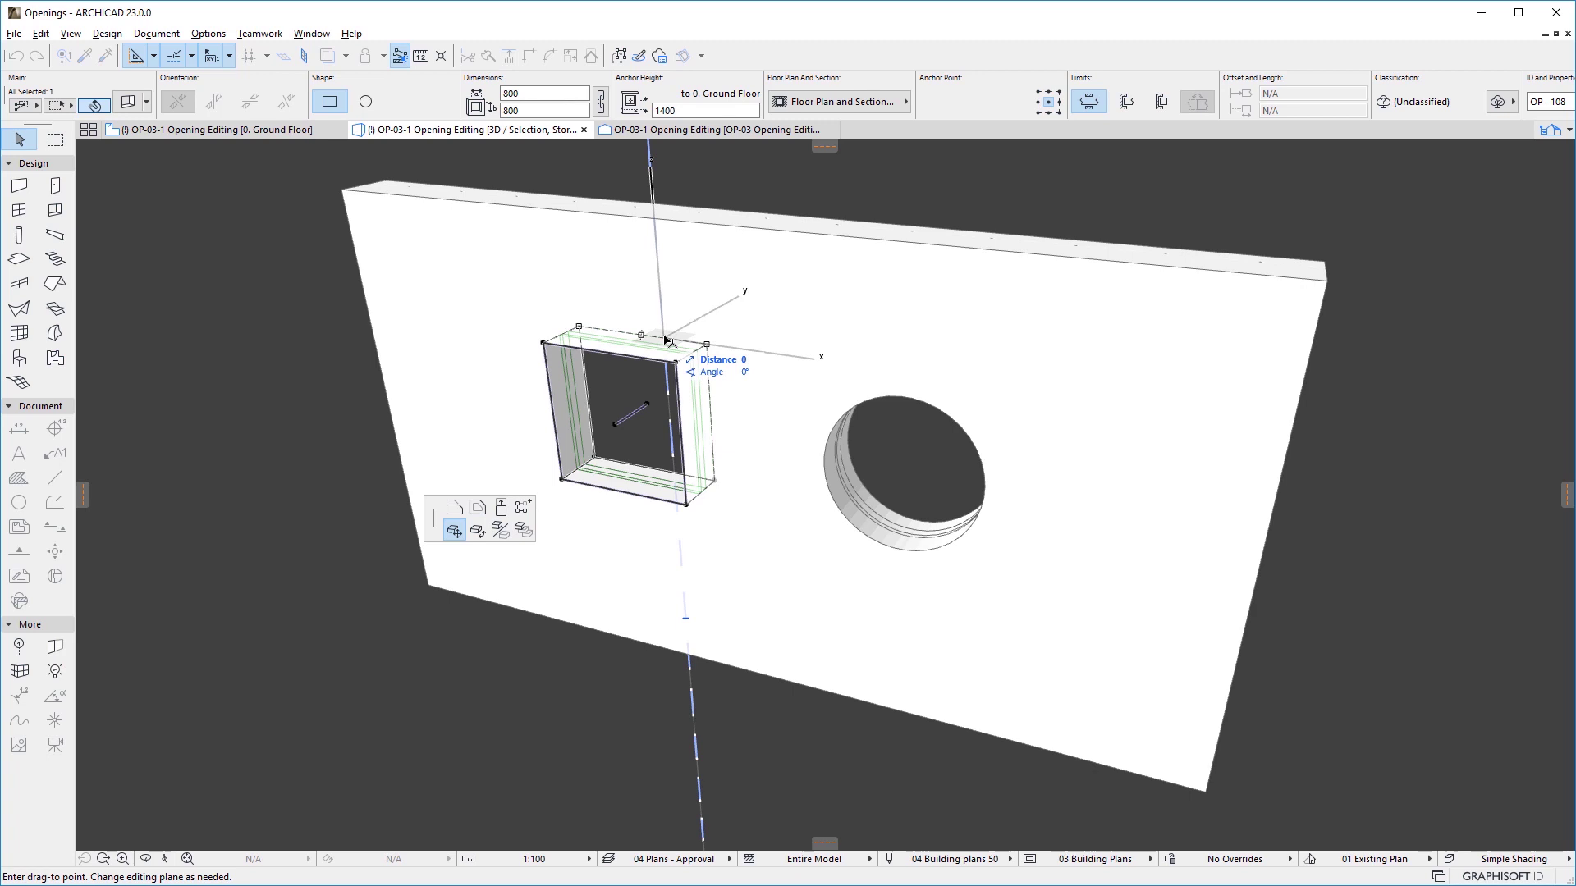
{"action": "key", "text": "Escape"}
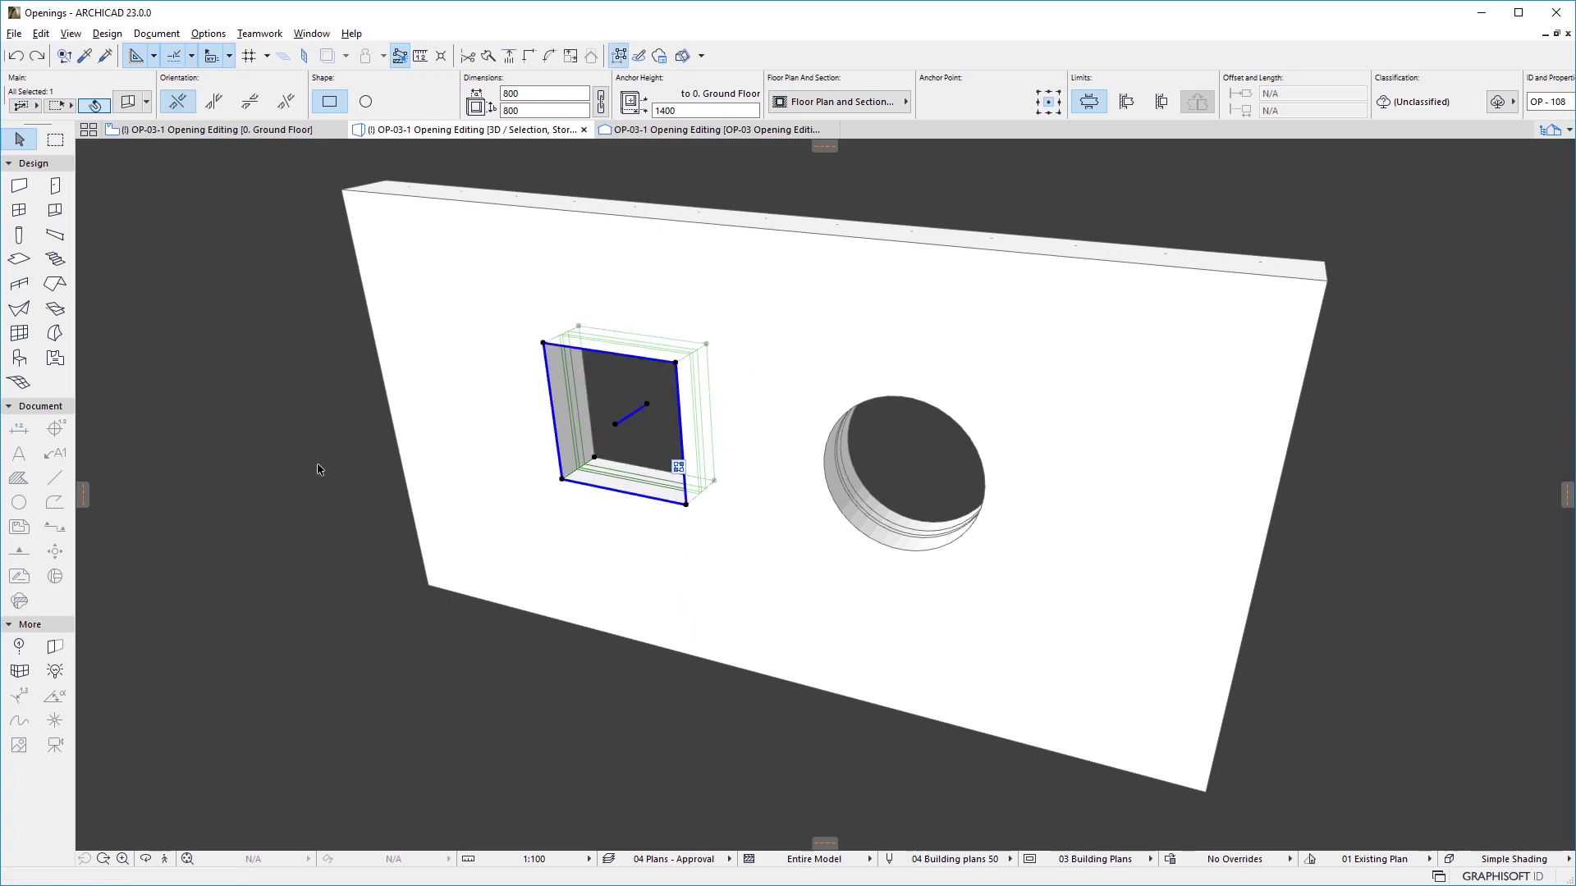
{"action": "left_click", "coordinate": [543, 343]}
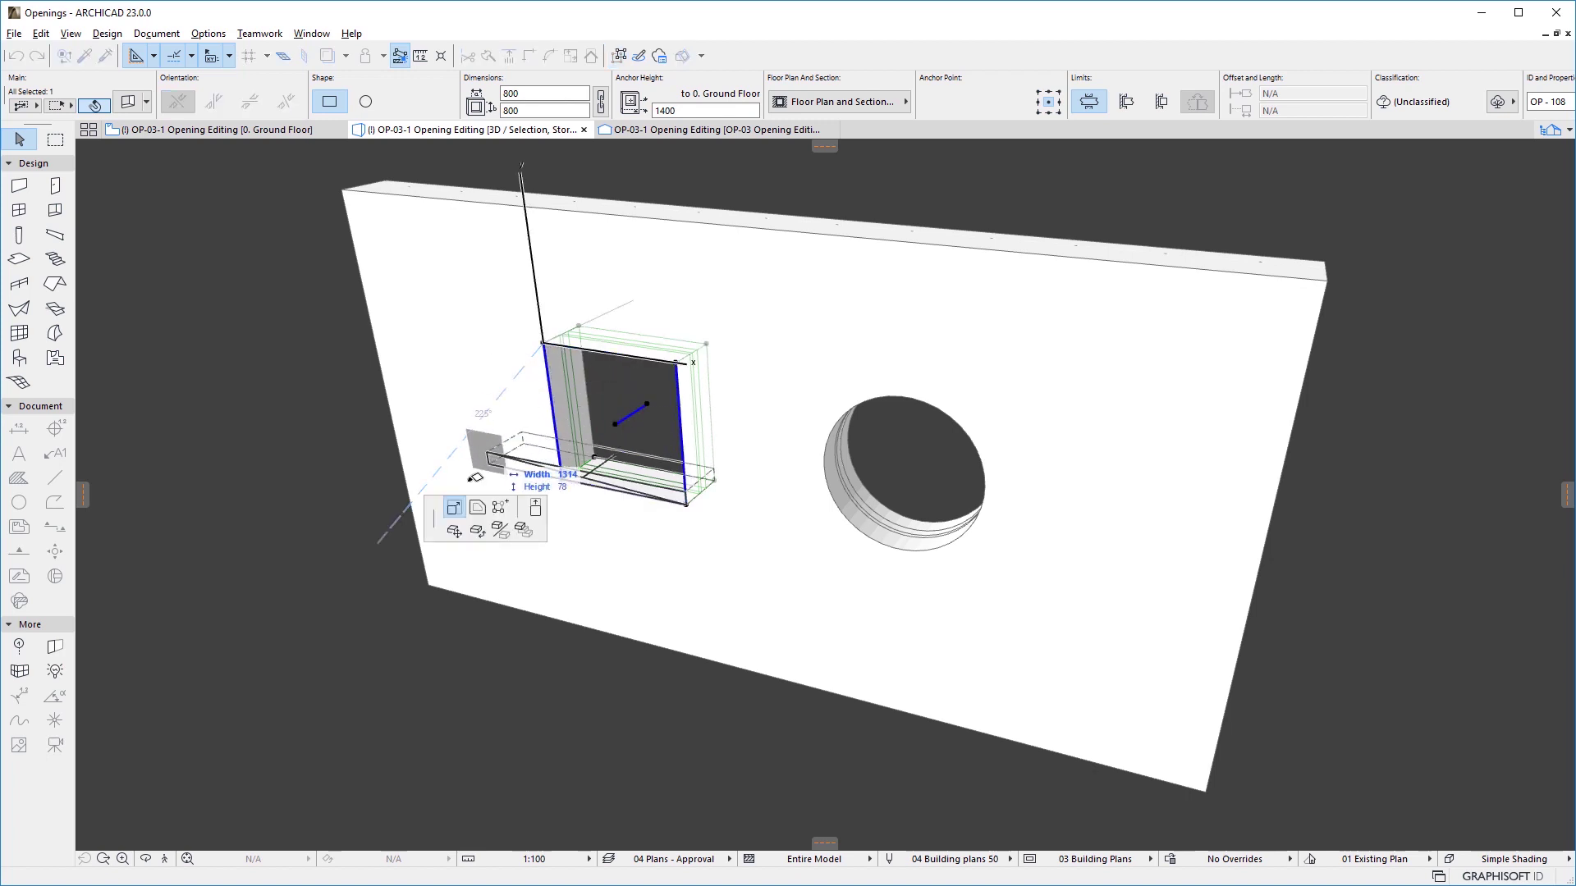
Step: Stretch the square opening from its corner to 800 wide by 1200 high
{"action": "left_click", "coordinate": [449, 519]}
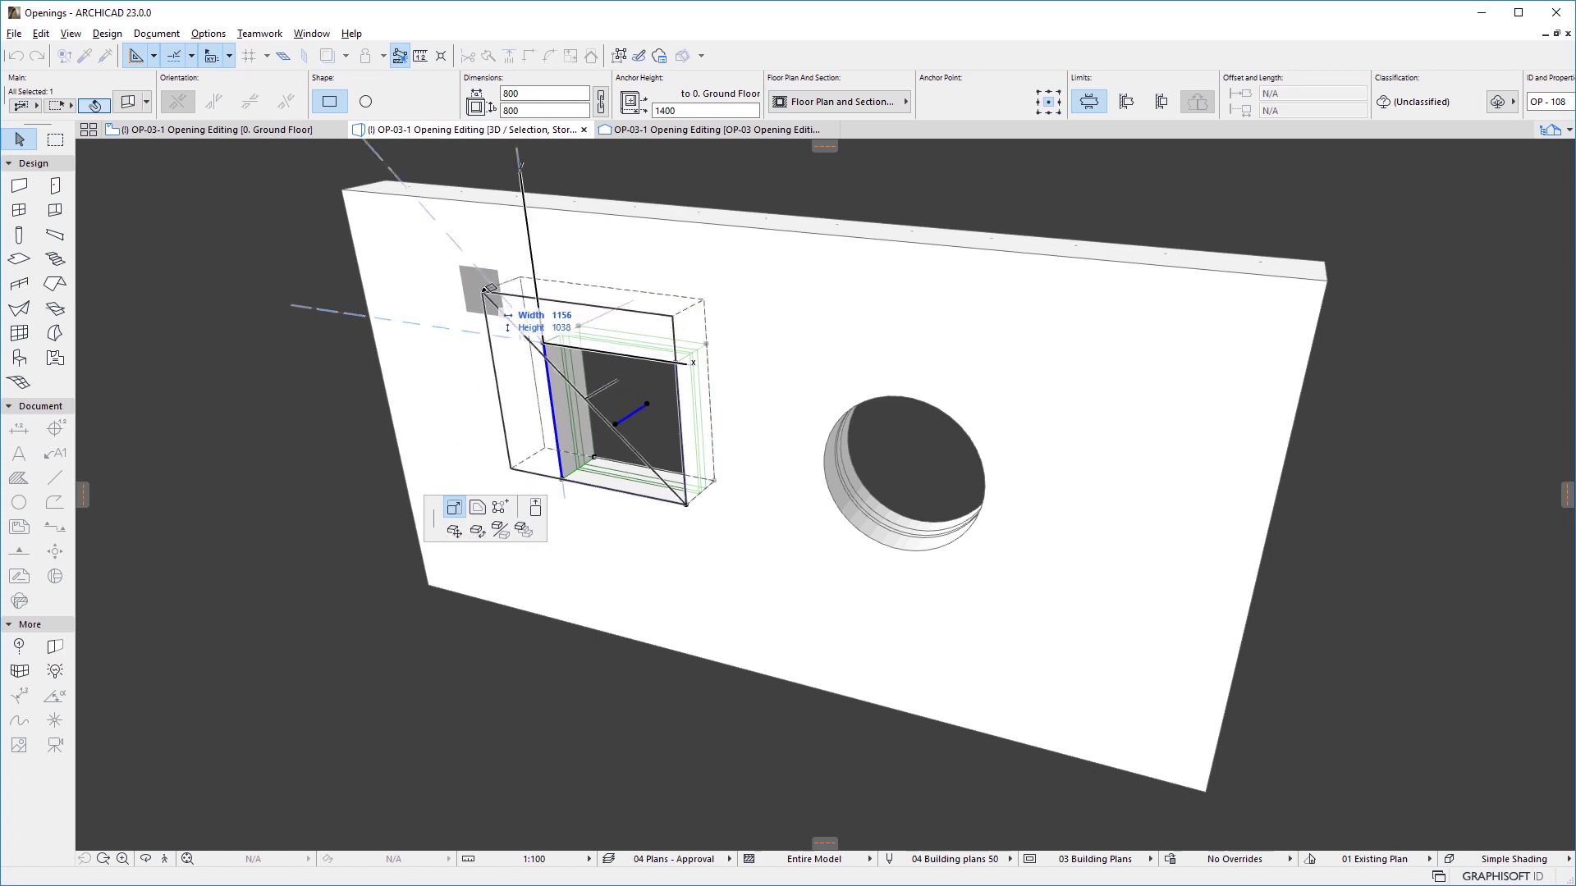
{"action": "type", "text": "800"}
{"action": "key", "text": "Tab"}
{"action": "type", "text": "12"}
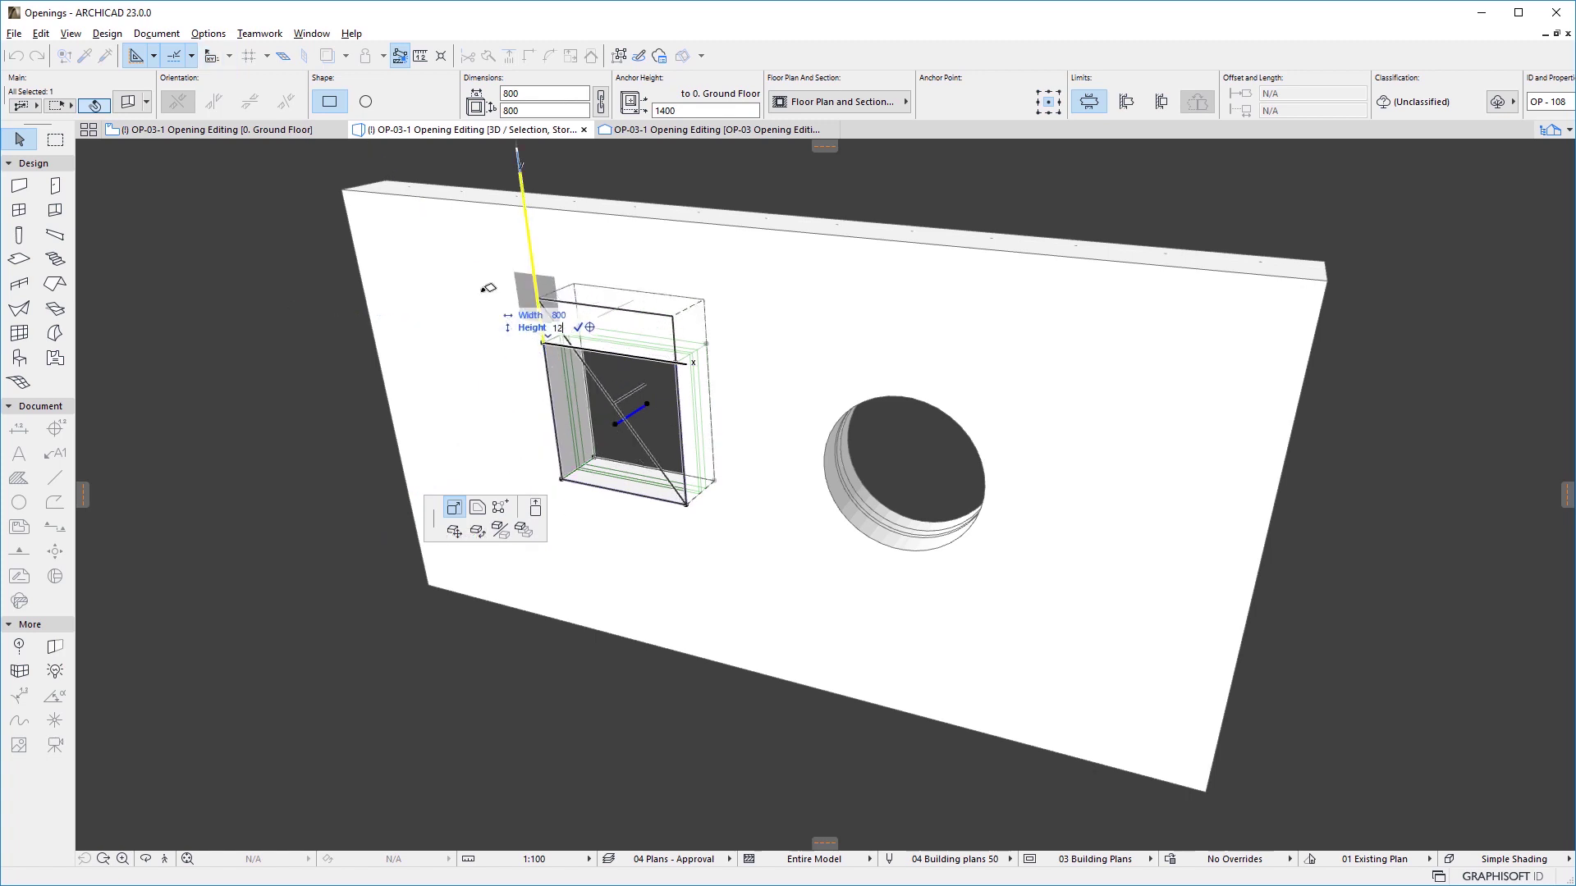
{"action": "key", "text": "Return"}
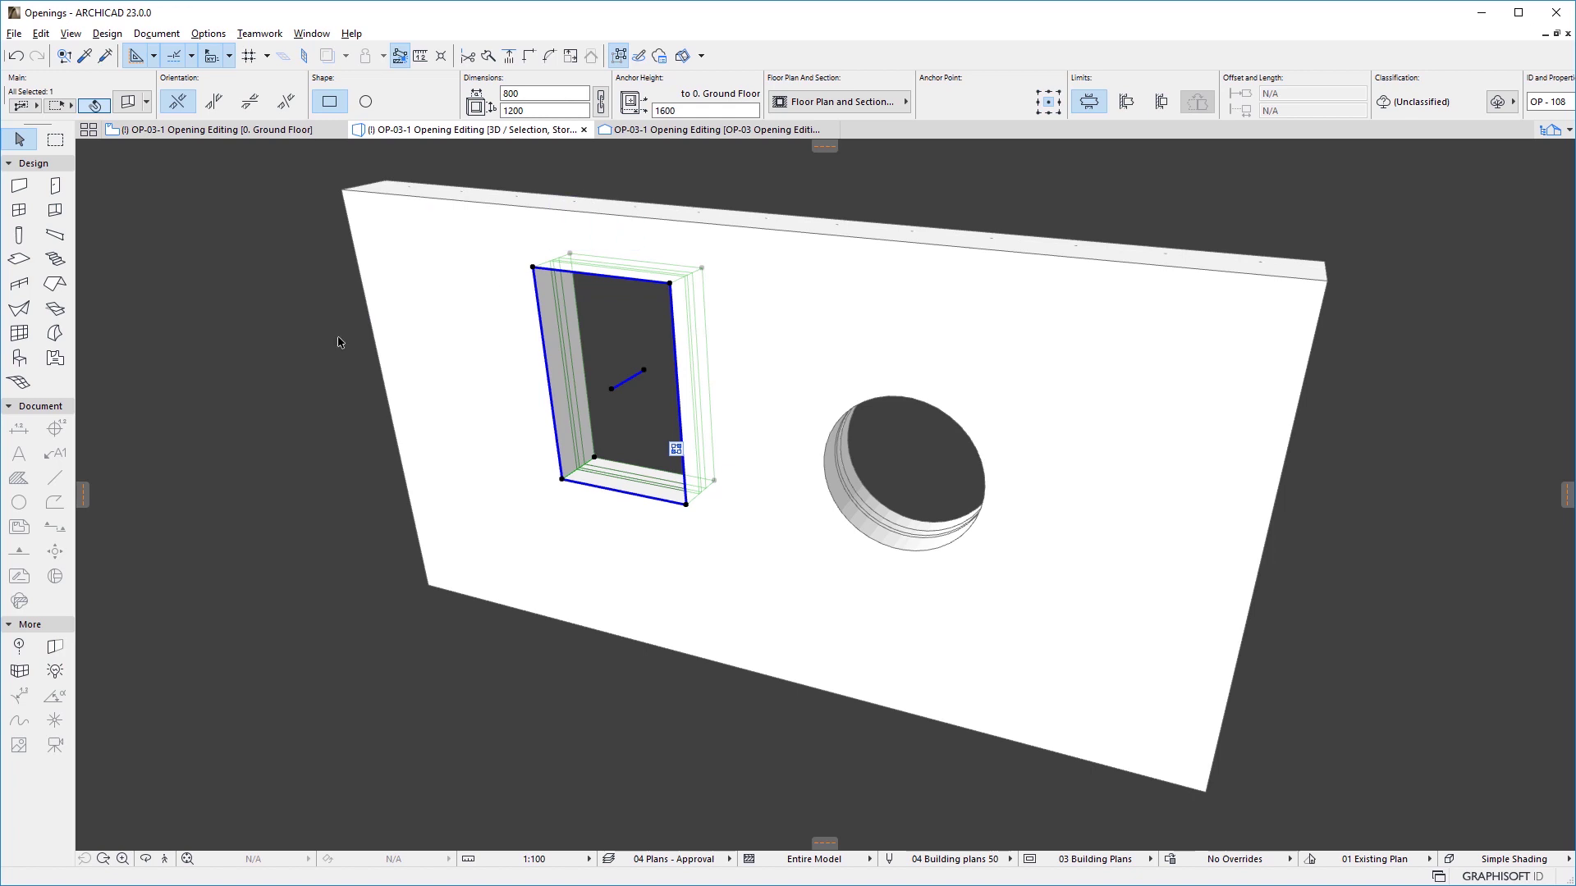
Step: Offset all edges of the opening inward to make it 600 × 1000
{"action": "left_click", "coordinate": [534, 268]}
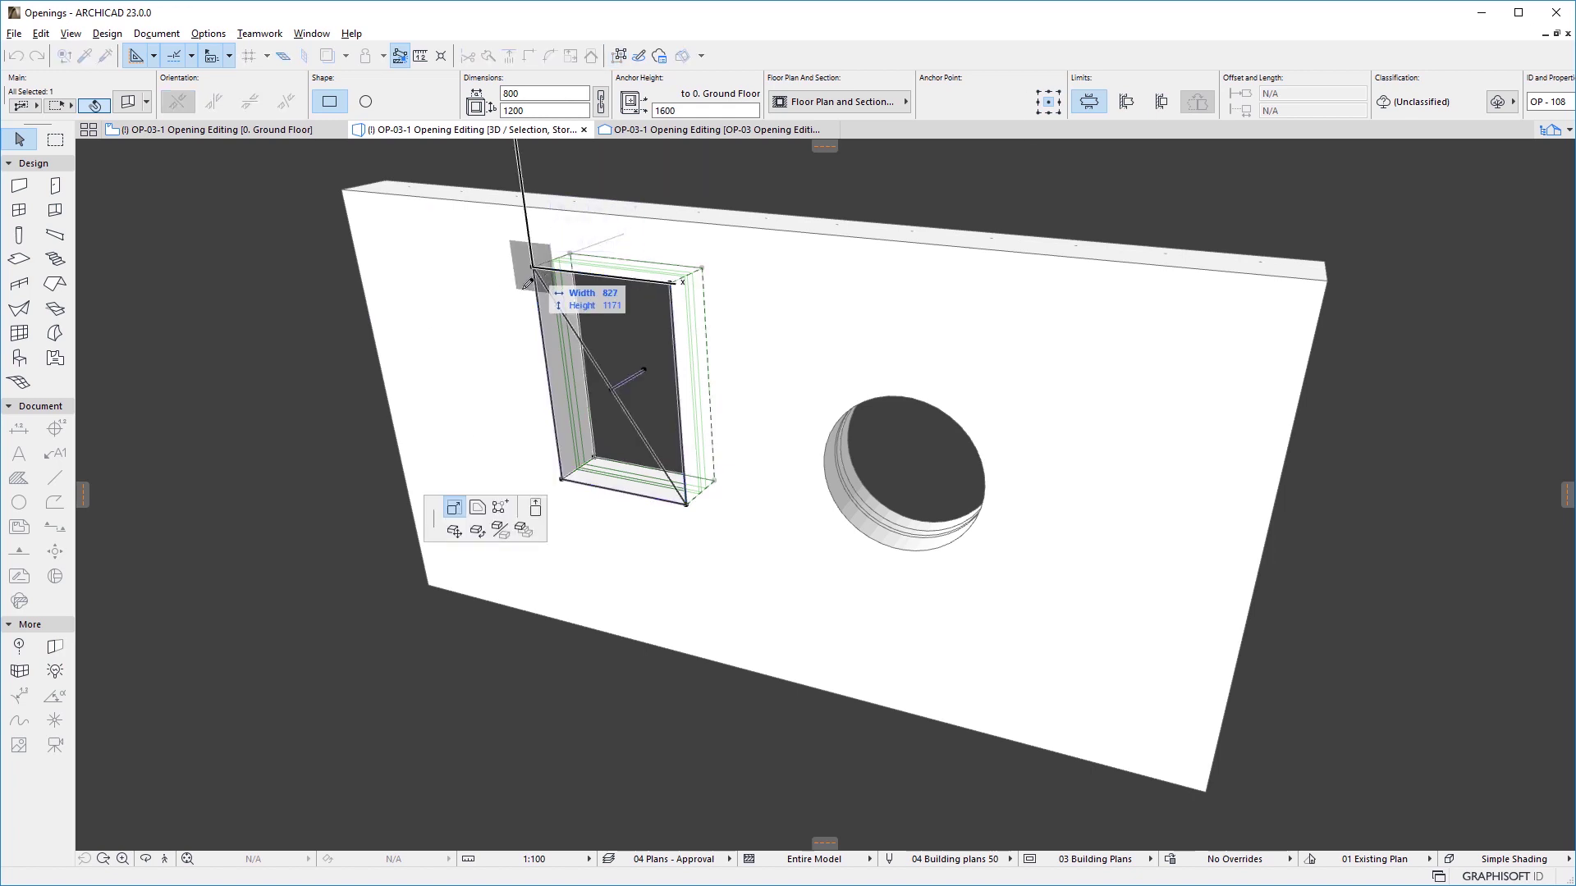
{"action": "left_click", "coordinate": [478, 506]}
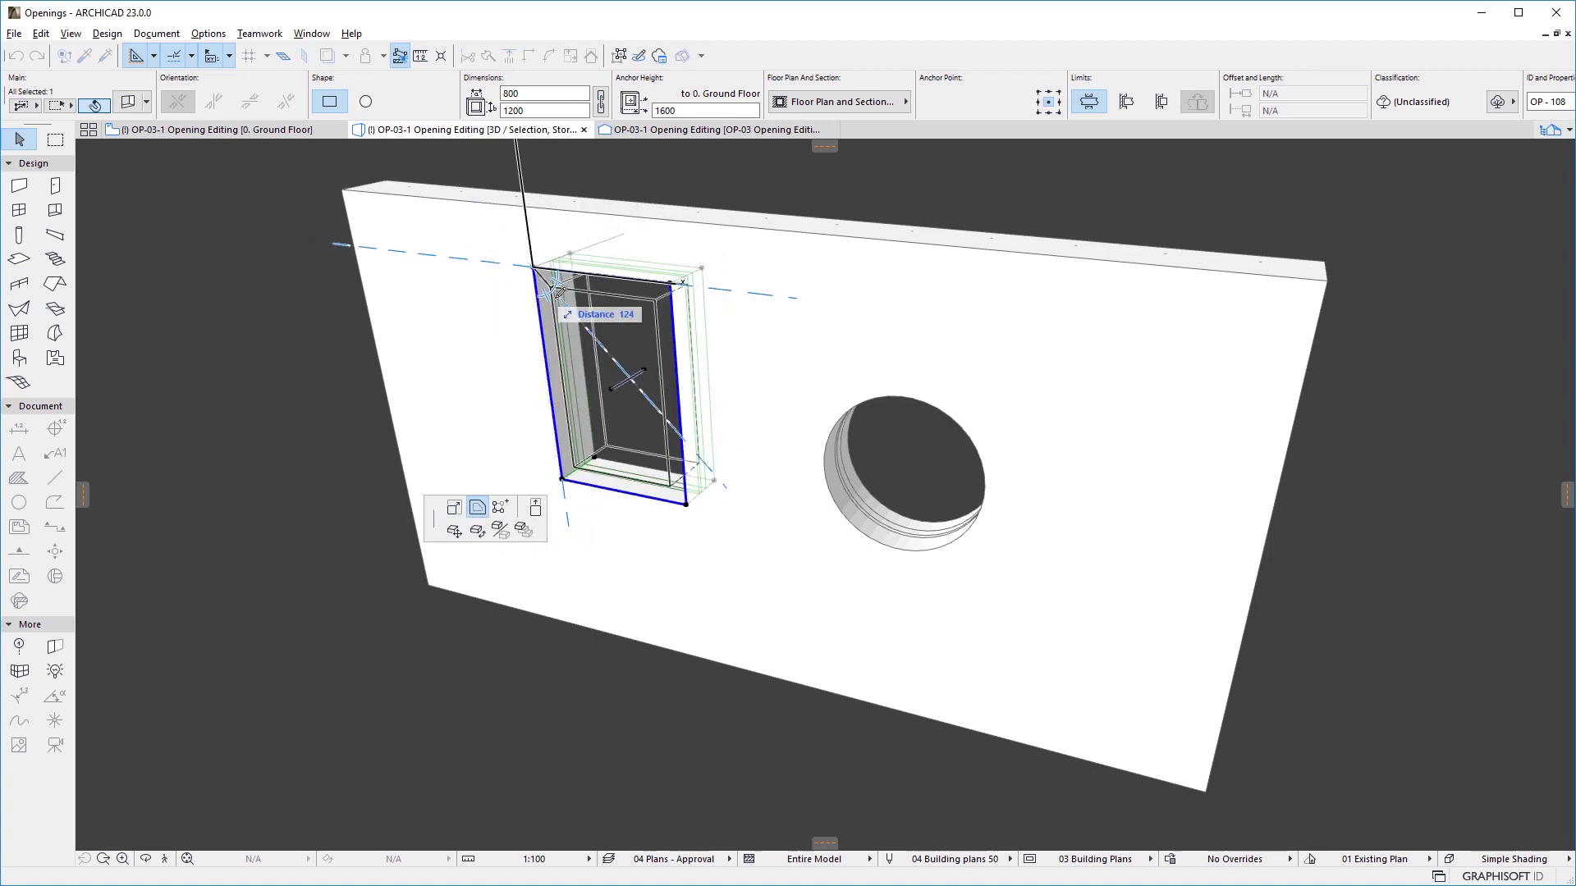
{"action": "key", "text": "Tab"}
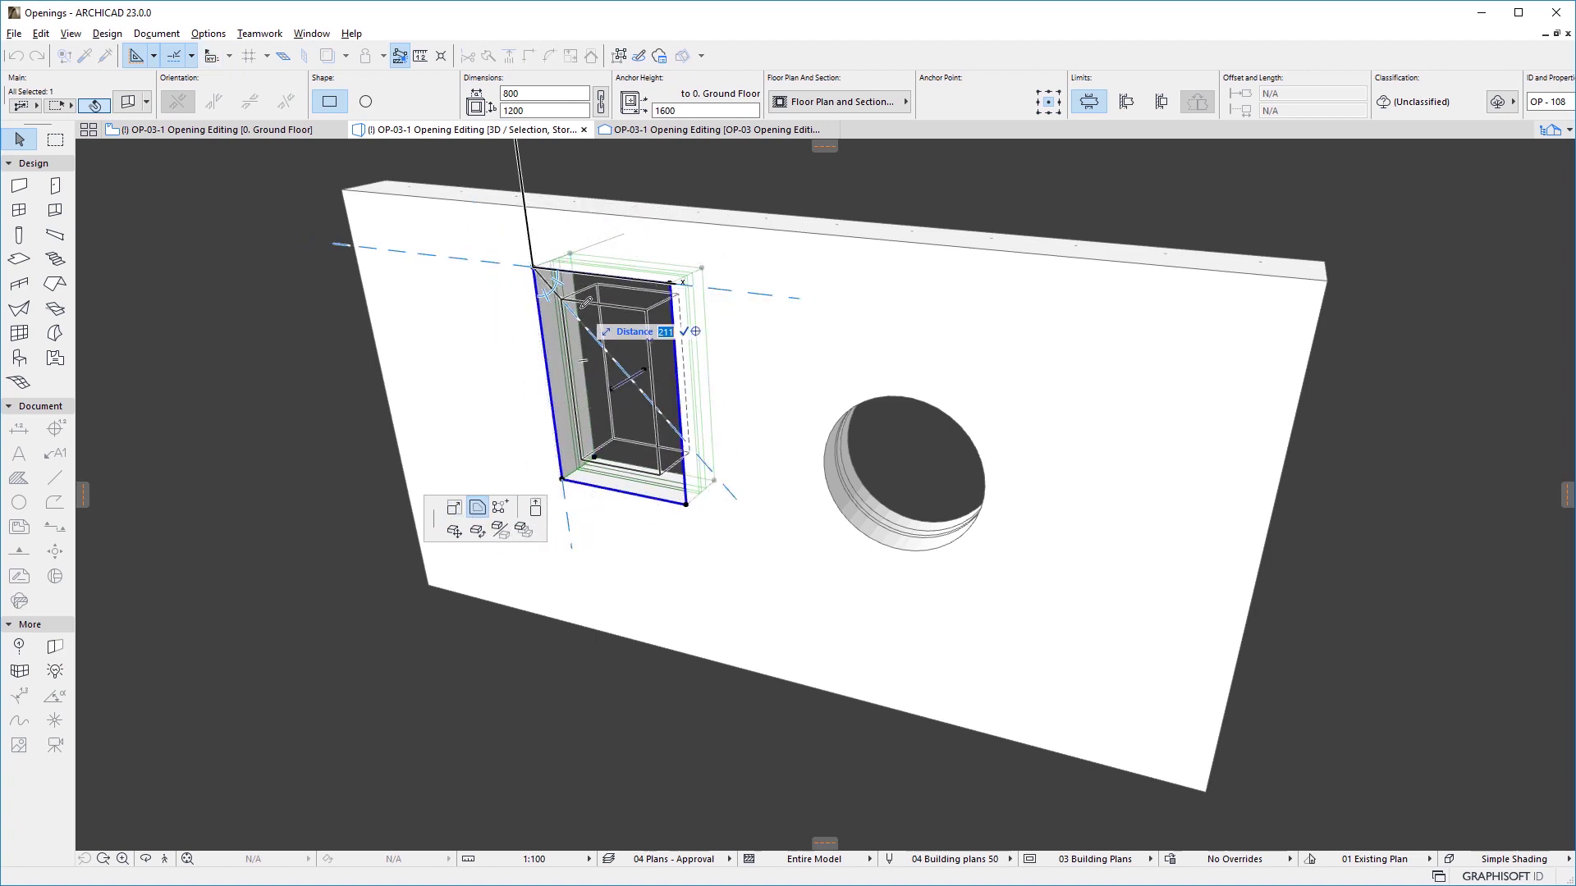
{"action": "key", "text": "Return"}
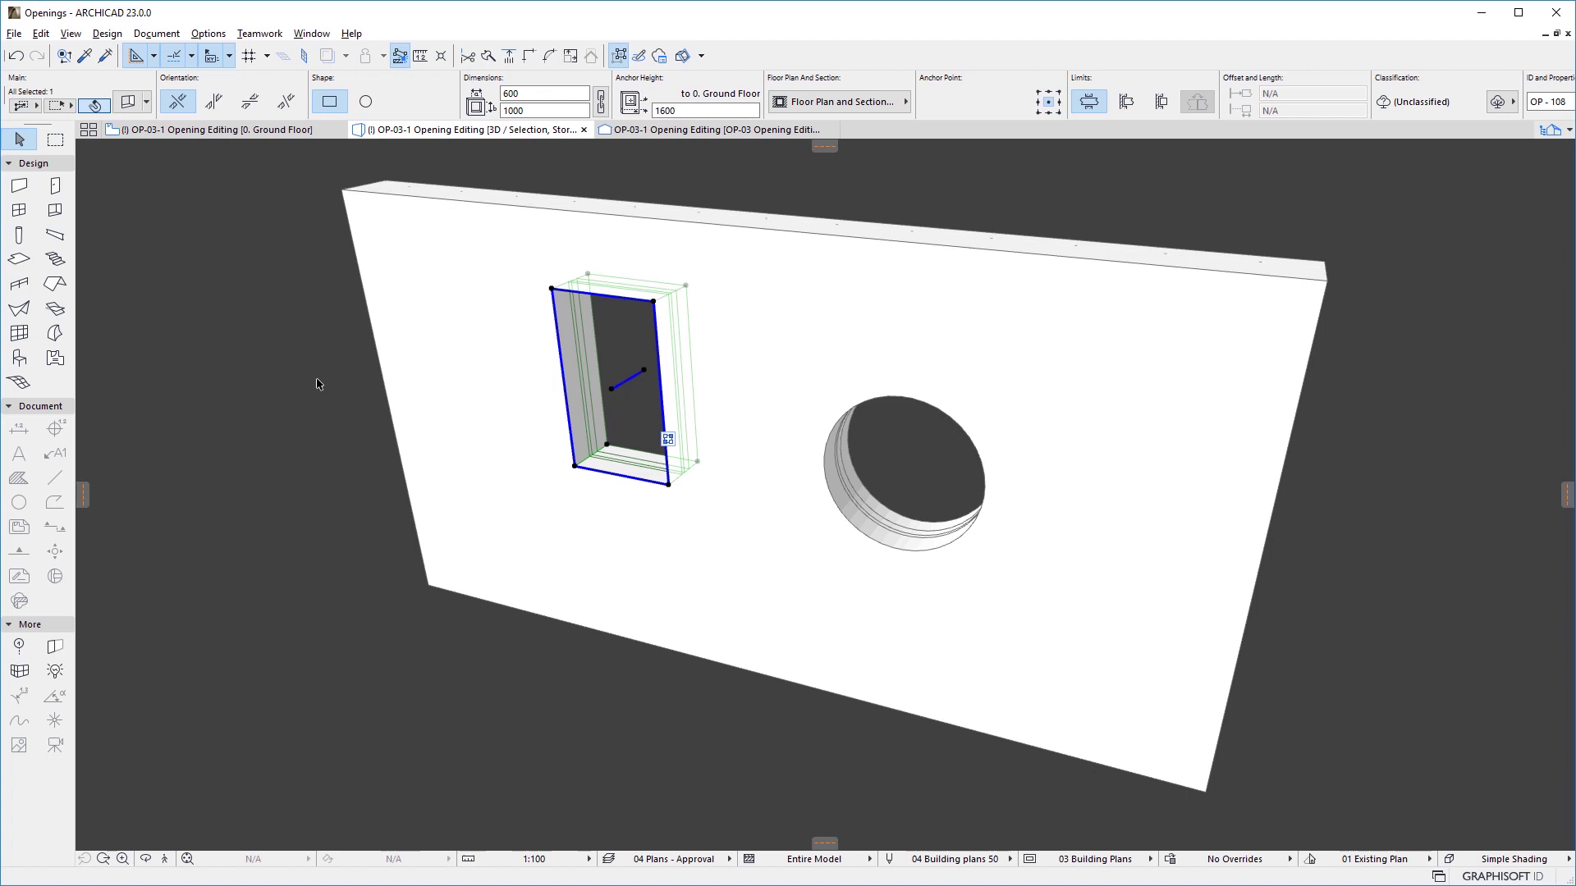
Step: Offset the opening's cut -500 from its reference plane
{"action": "left_click", "coordinate": [551, 290]}
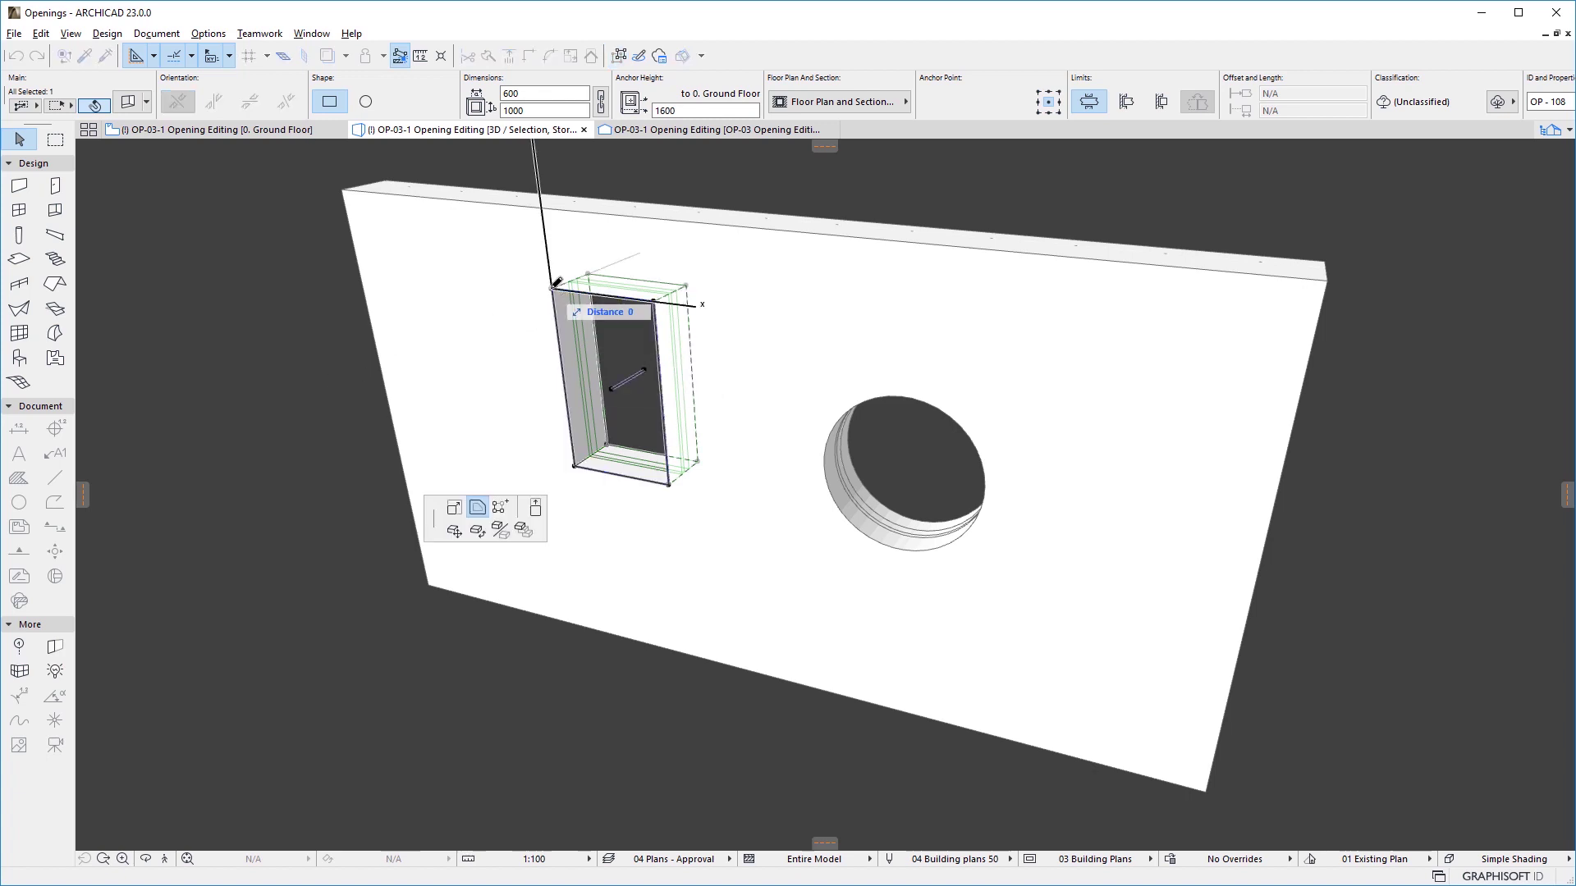
{"action": "left_click", "coordinate": [535, 509]}
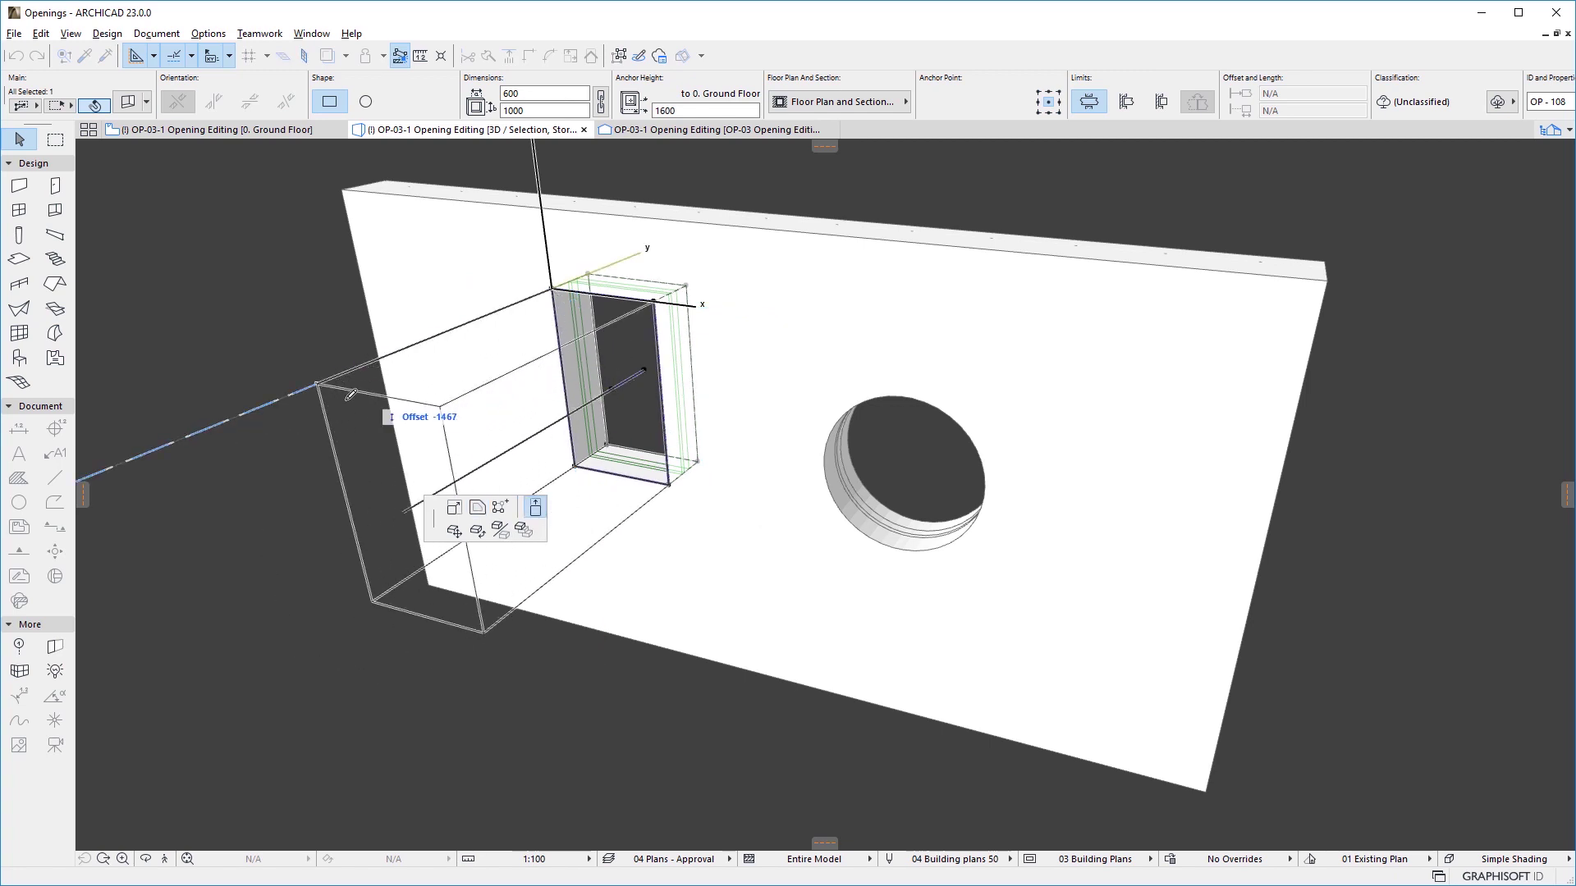
{"action": "key", "text": "Tab"}
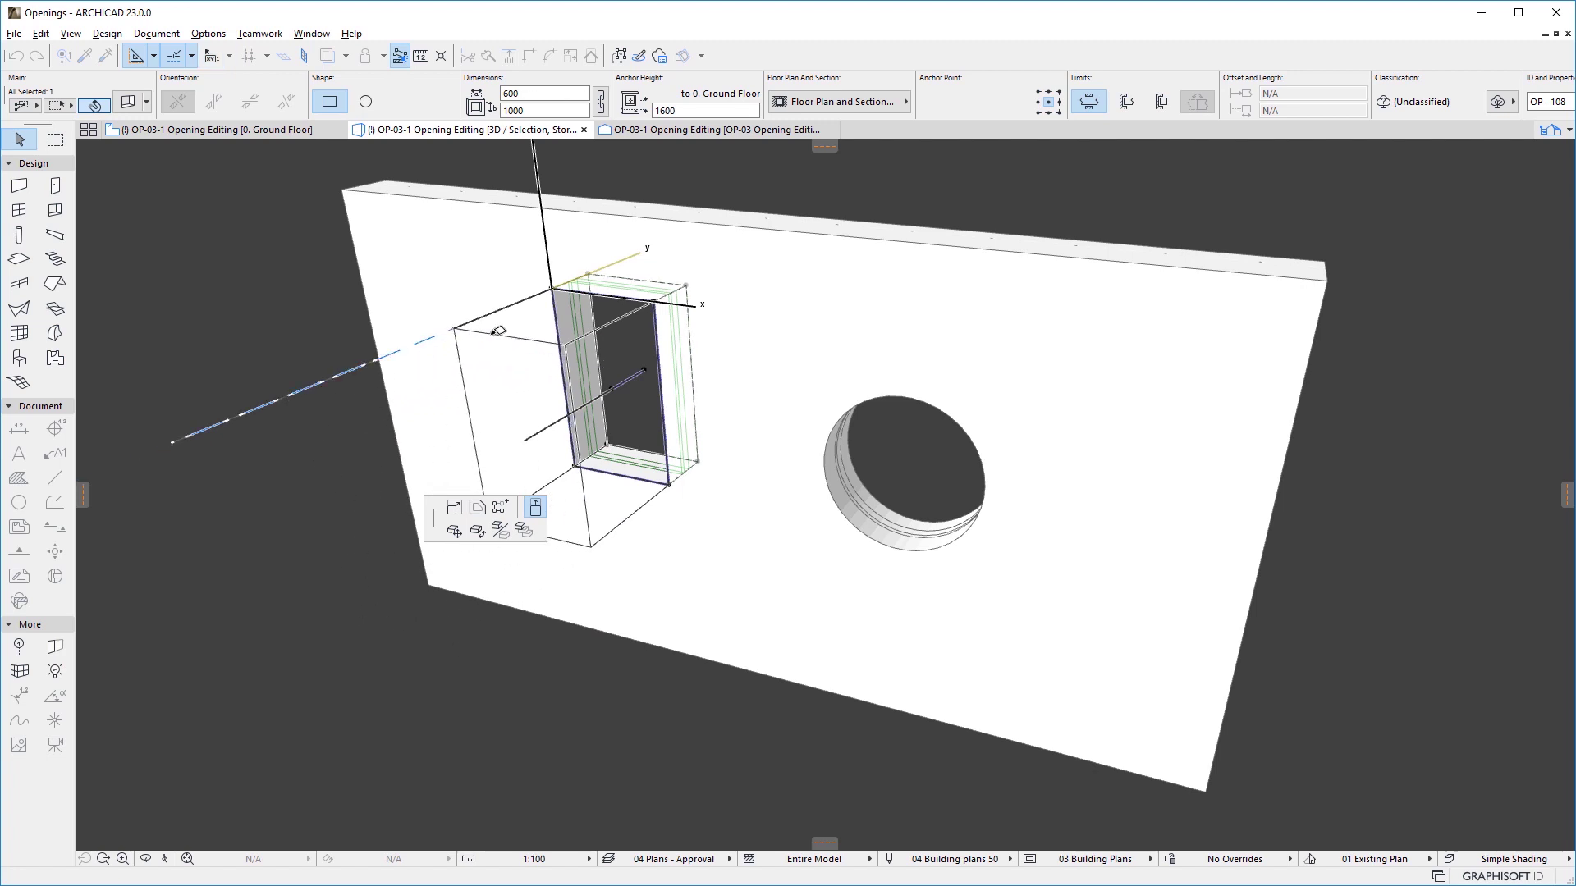
{"action": "key", "text": "Return"}
{"action": "left_click_drag", "start_coordinate": [1299, 91], "coordinate": [1253, 93]}
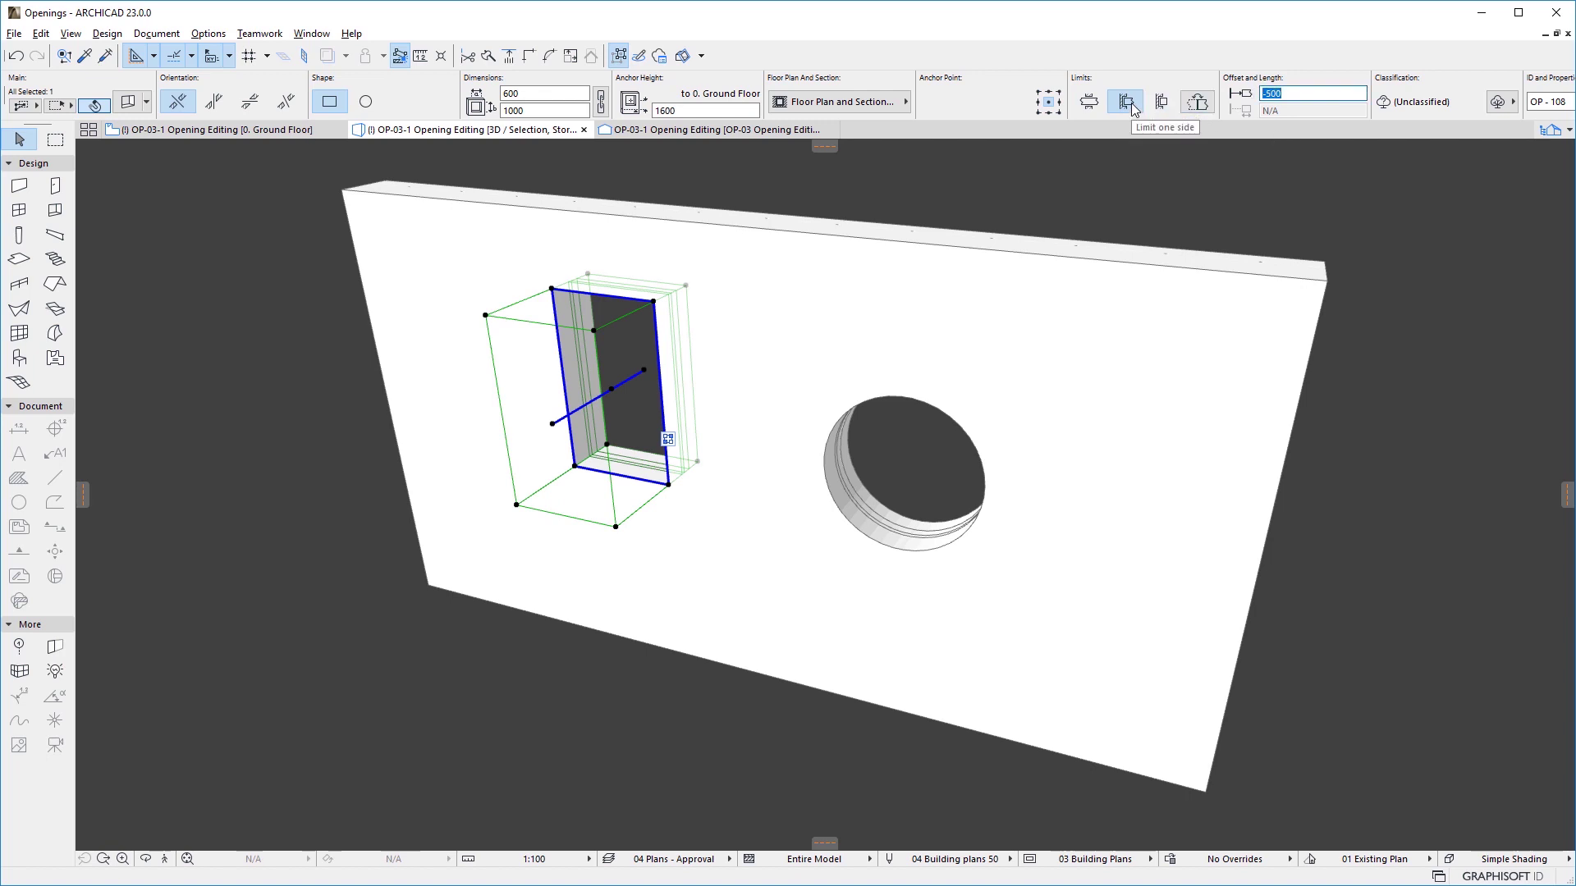
Step: Set the opening's cut length to 1500, then deselect it
{"action": "left_click", "coordinate": [638, 280]}
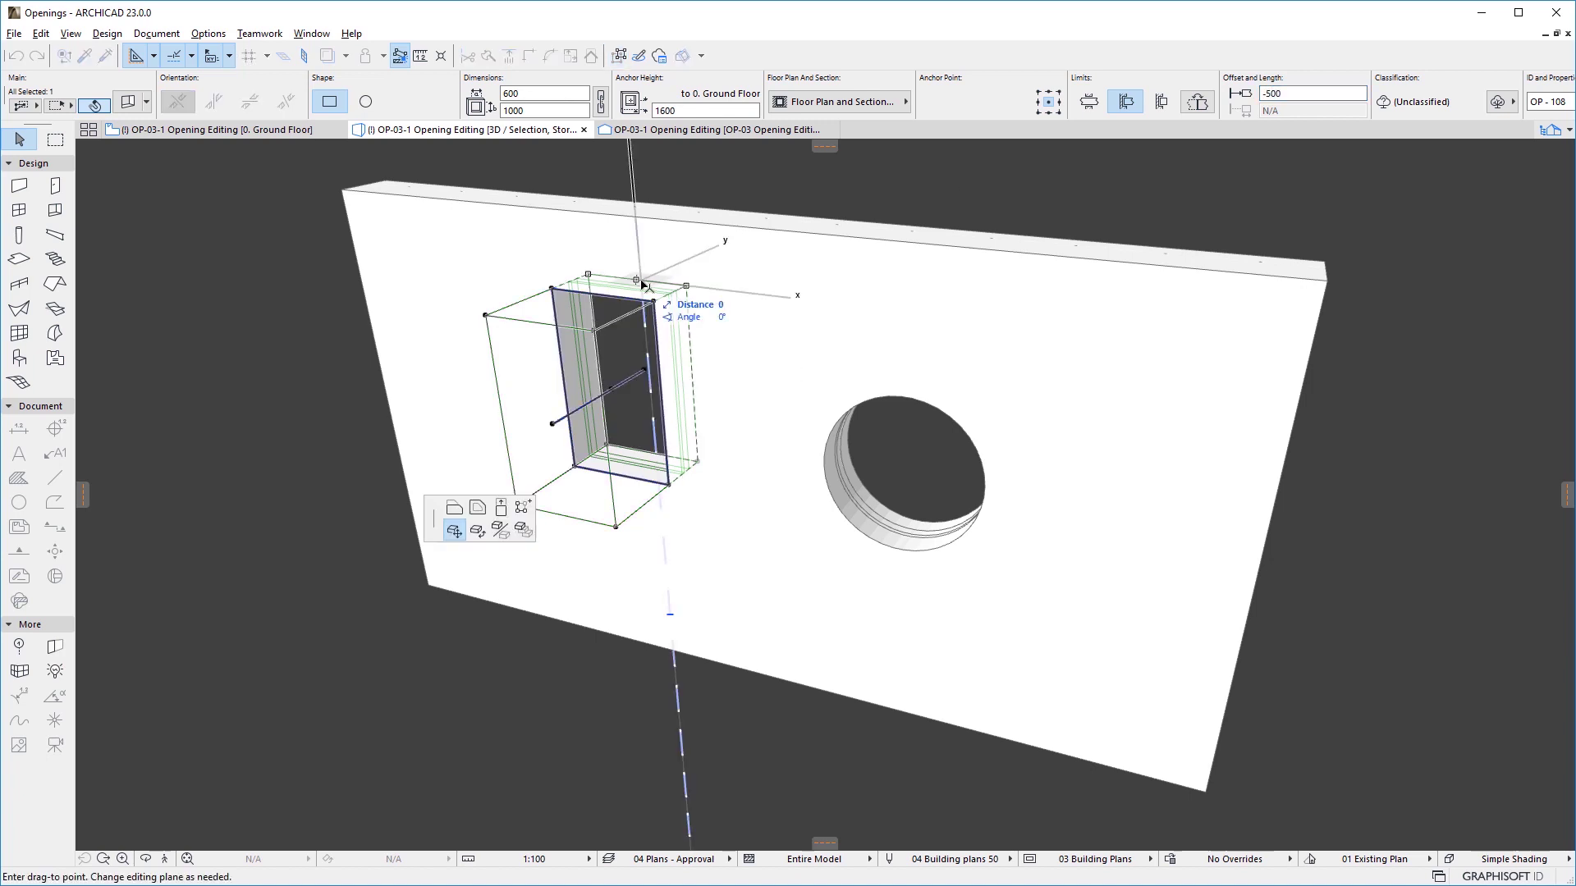
{"action": "left_click", "coordinate": [502, 509]}
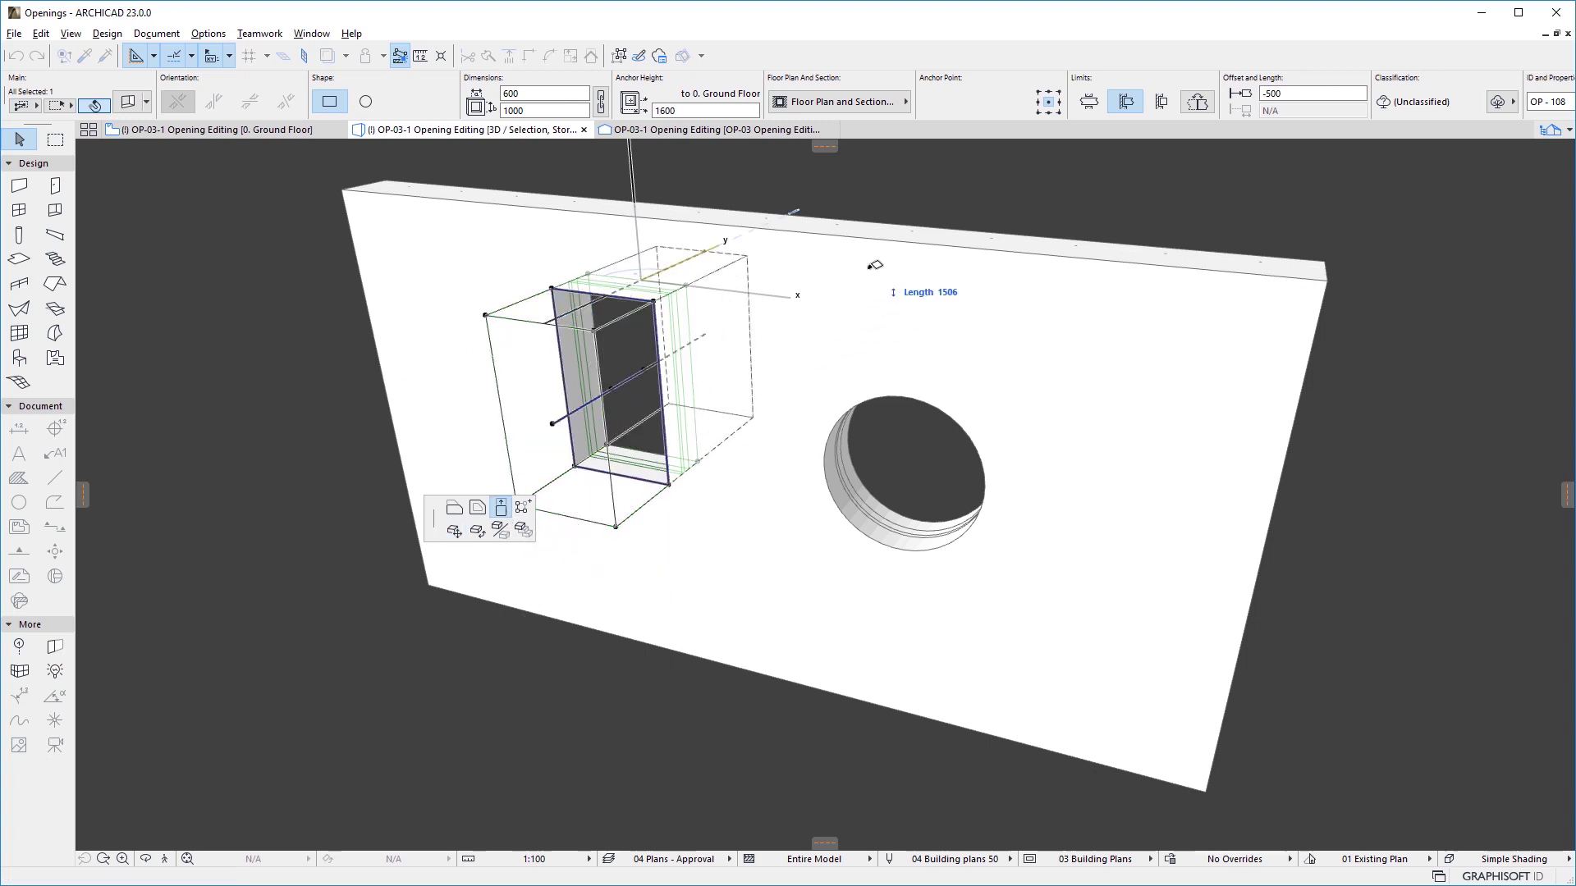
{"action": "type", "text": "150"}
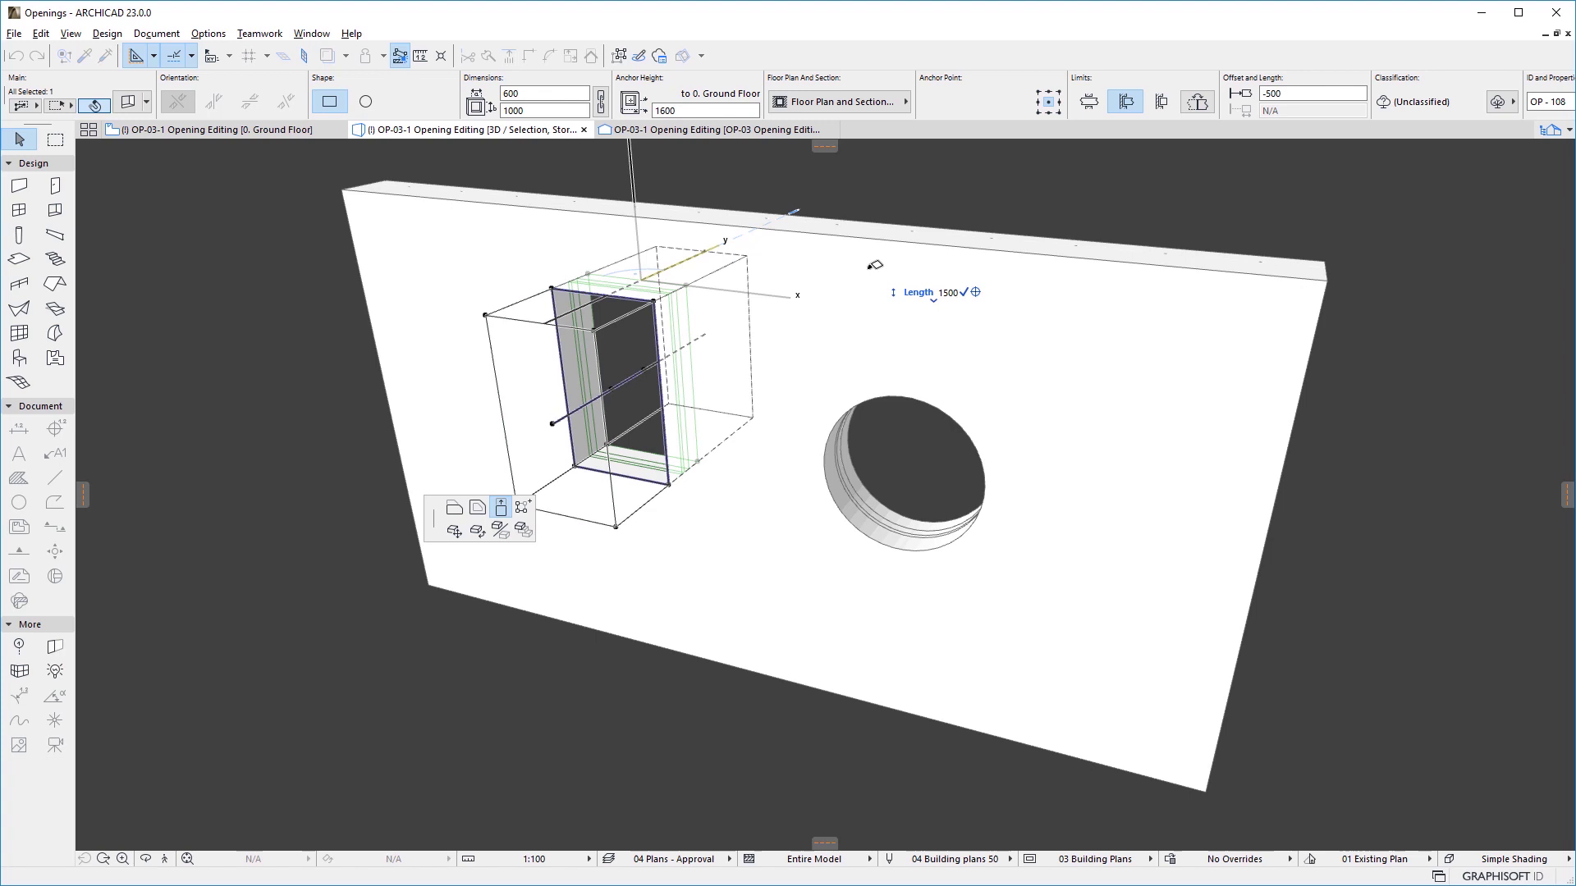
{"action": "key", "text": "Return"}
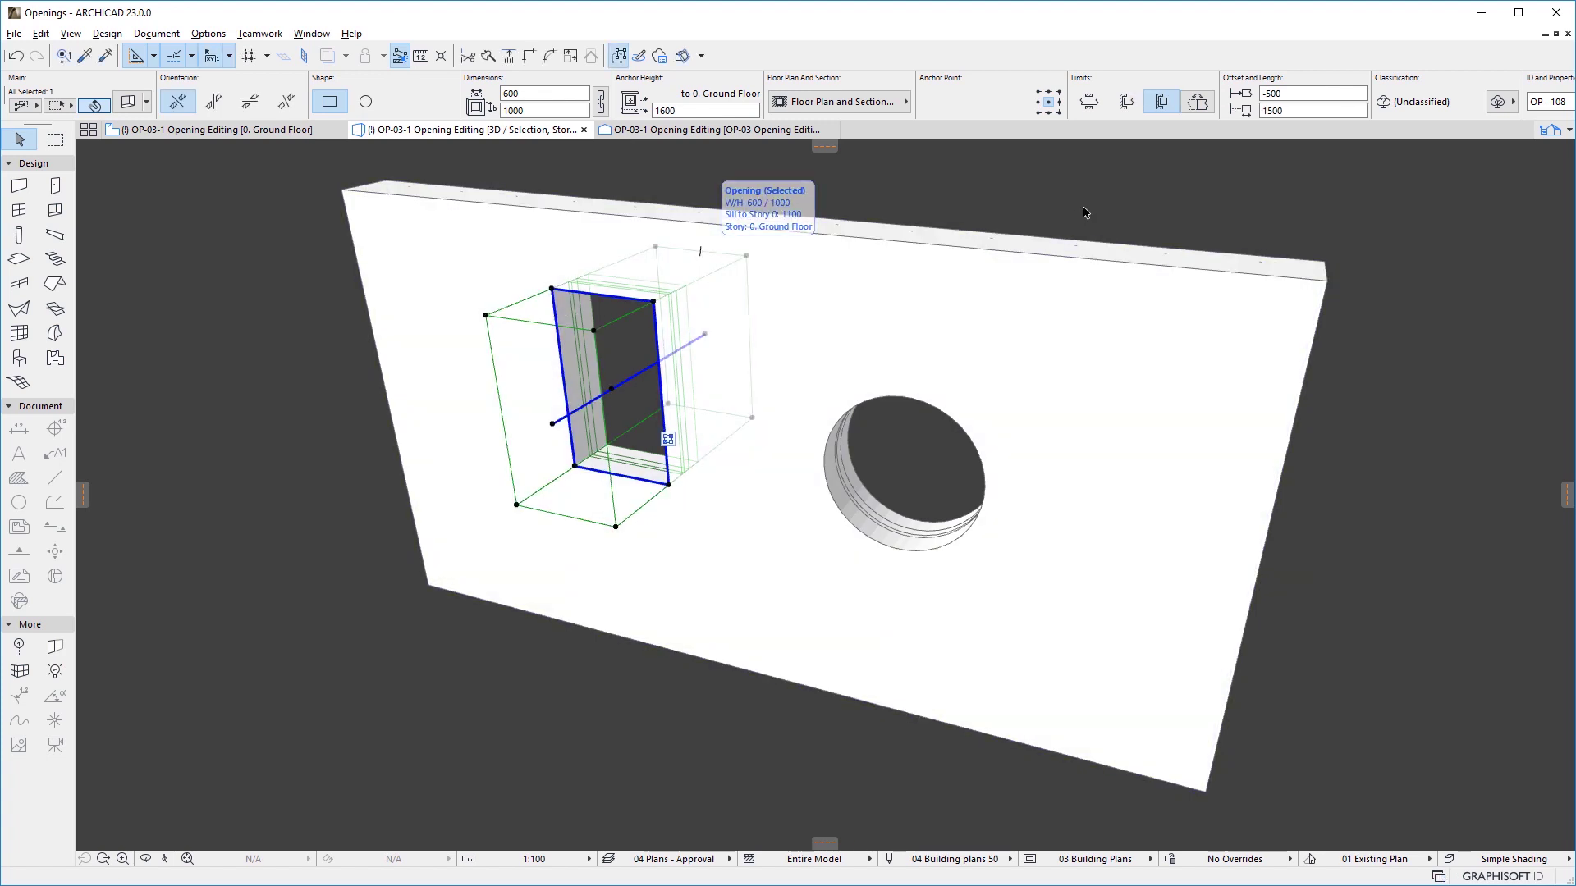
{"action": "left_click", "coordinate": [1309, 112]}
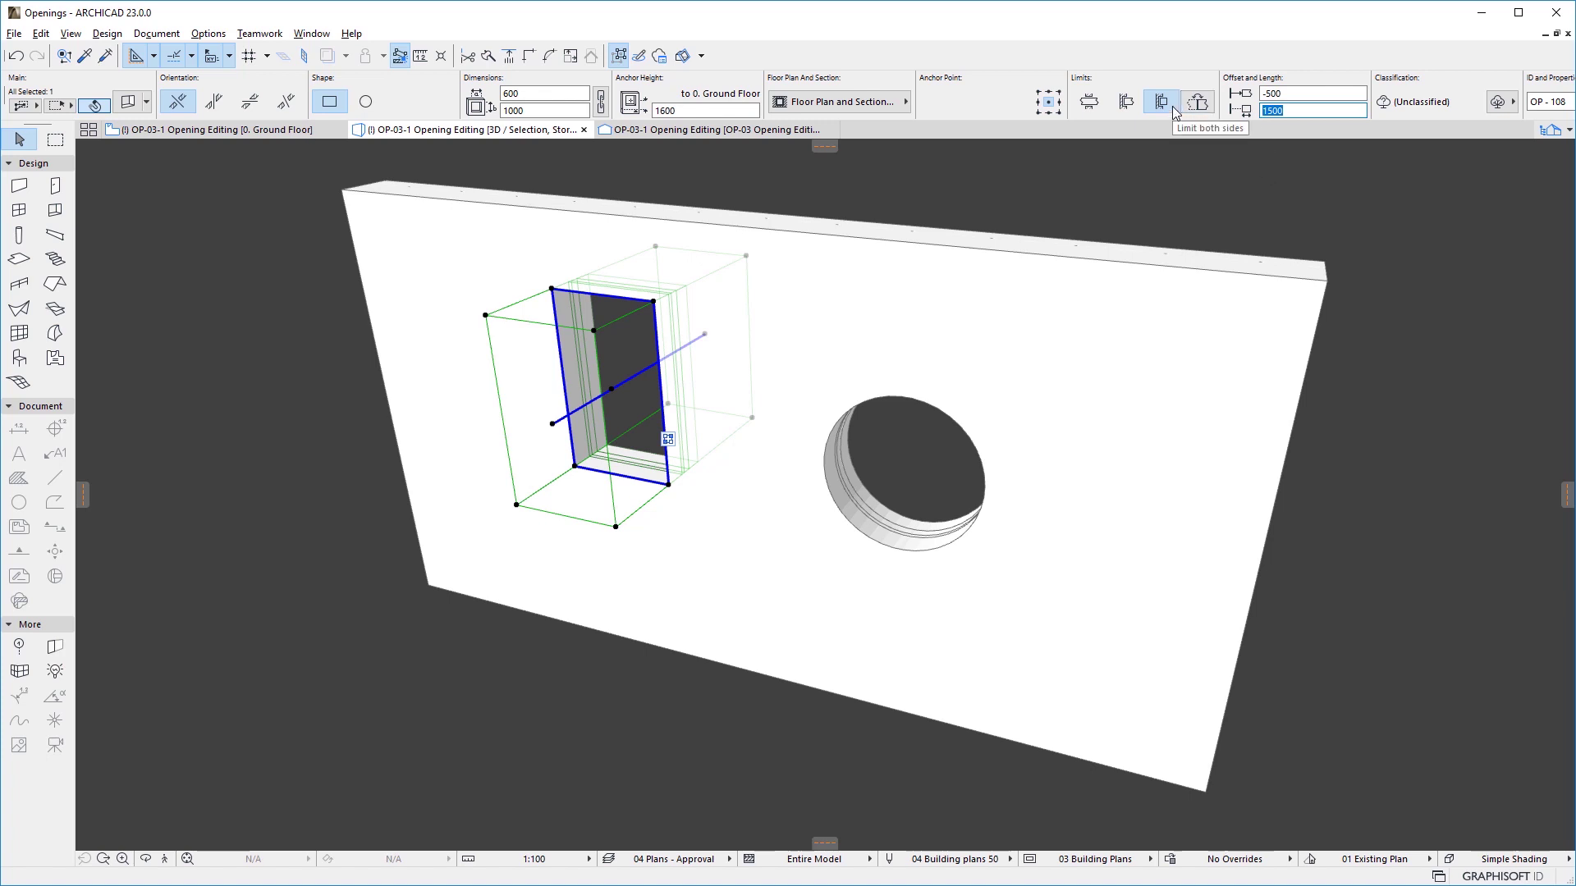
{"action": "left_click", "coordinate": [1162, 199]}
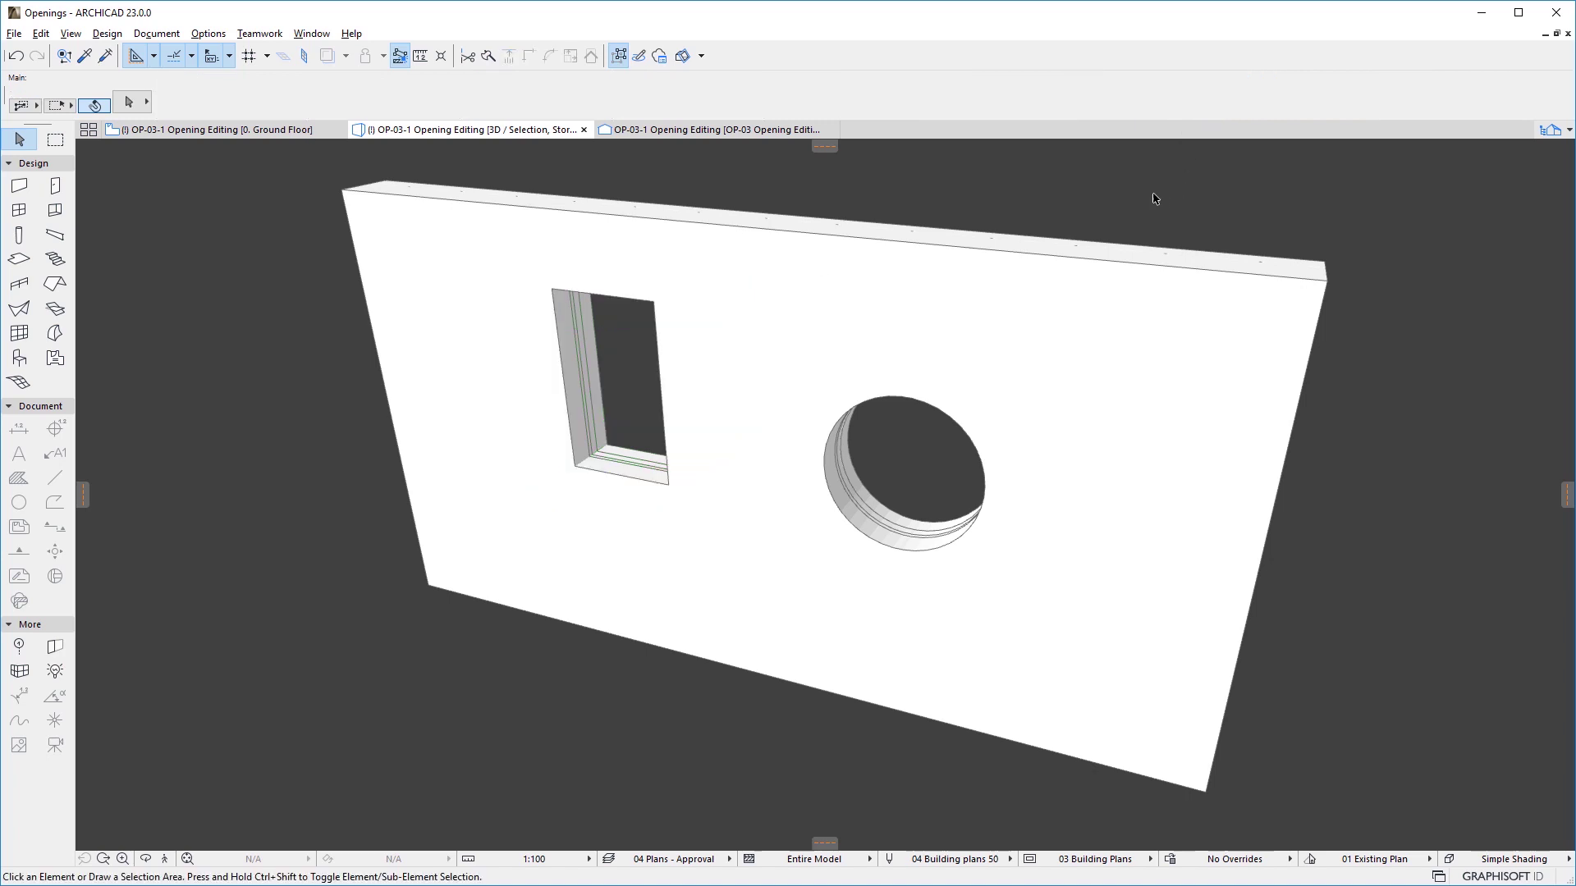
Step: Undo the last stretch and set the rectangular opening's width to 800, then deselect
{"action": "left_click", "coordinate": [553, 296]}
{"action": "key", "text": "ctrl+z"}
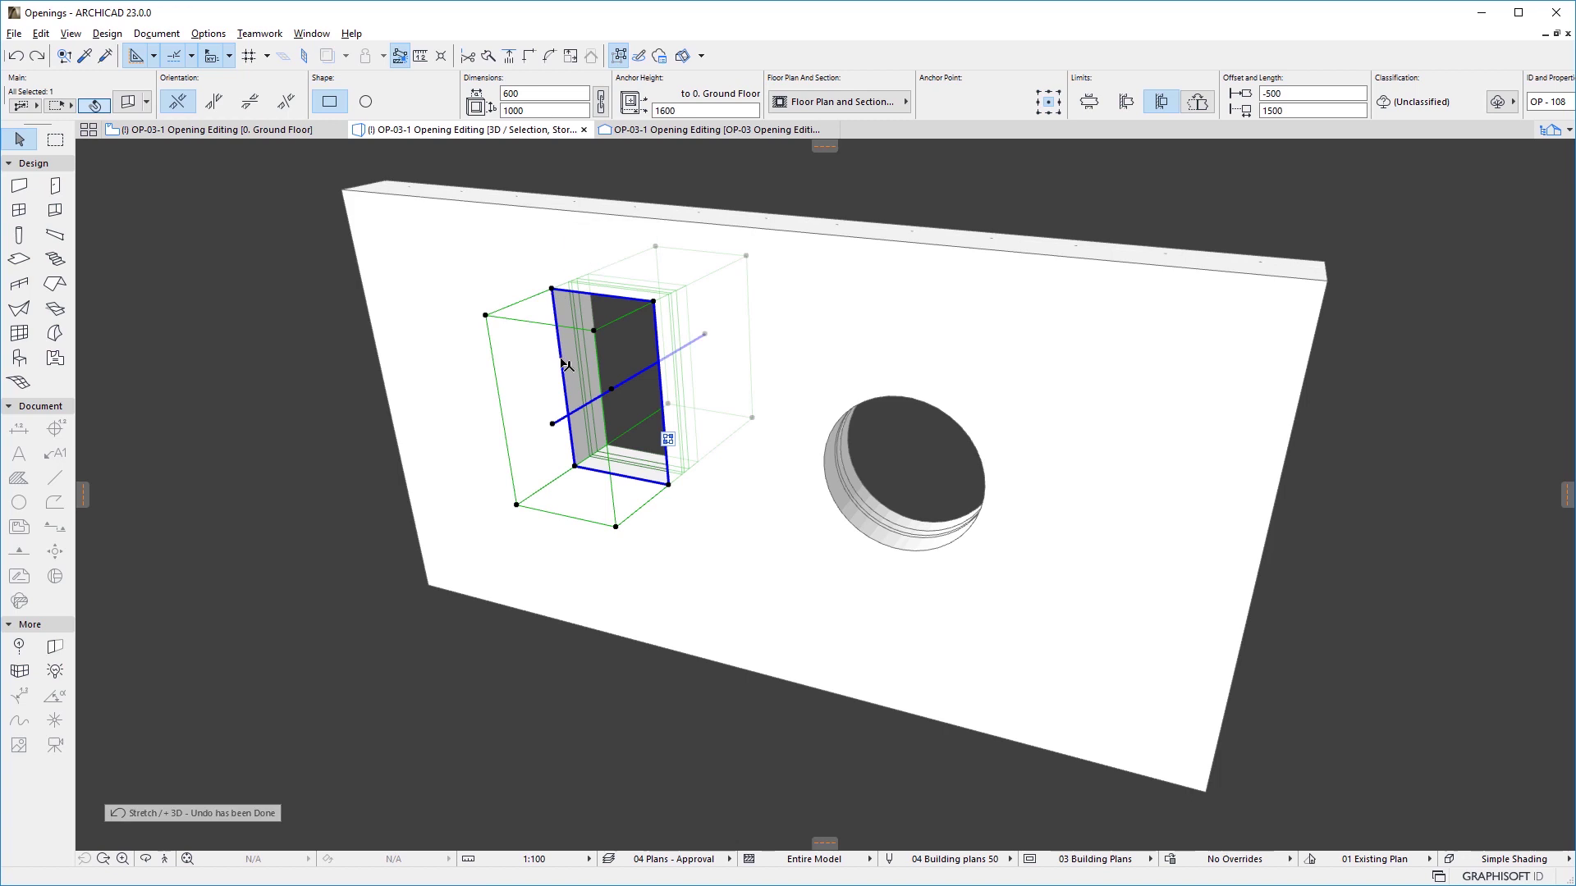
{"action": "left_click", "coordinate": [565, 364]}
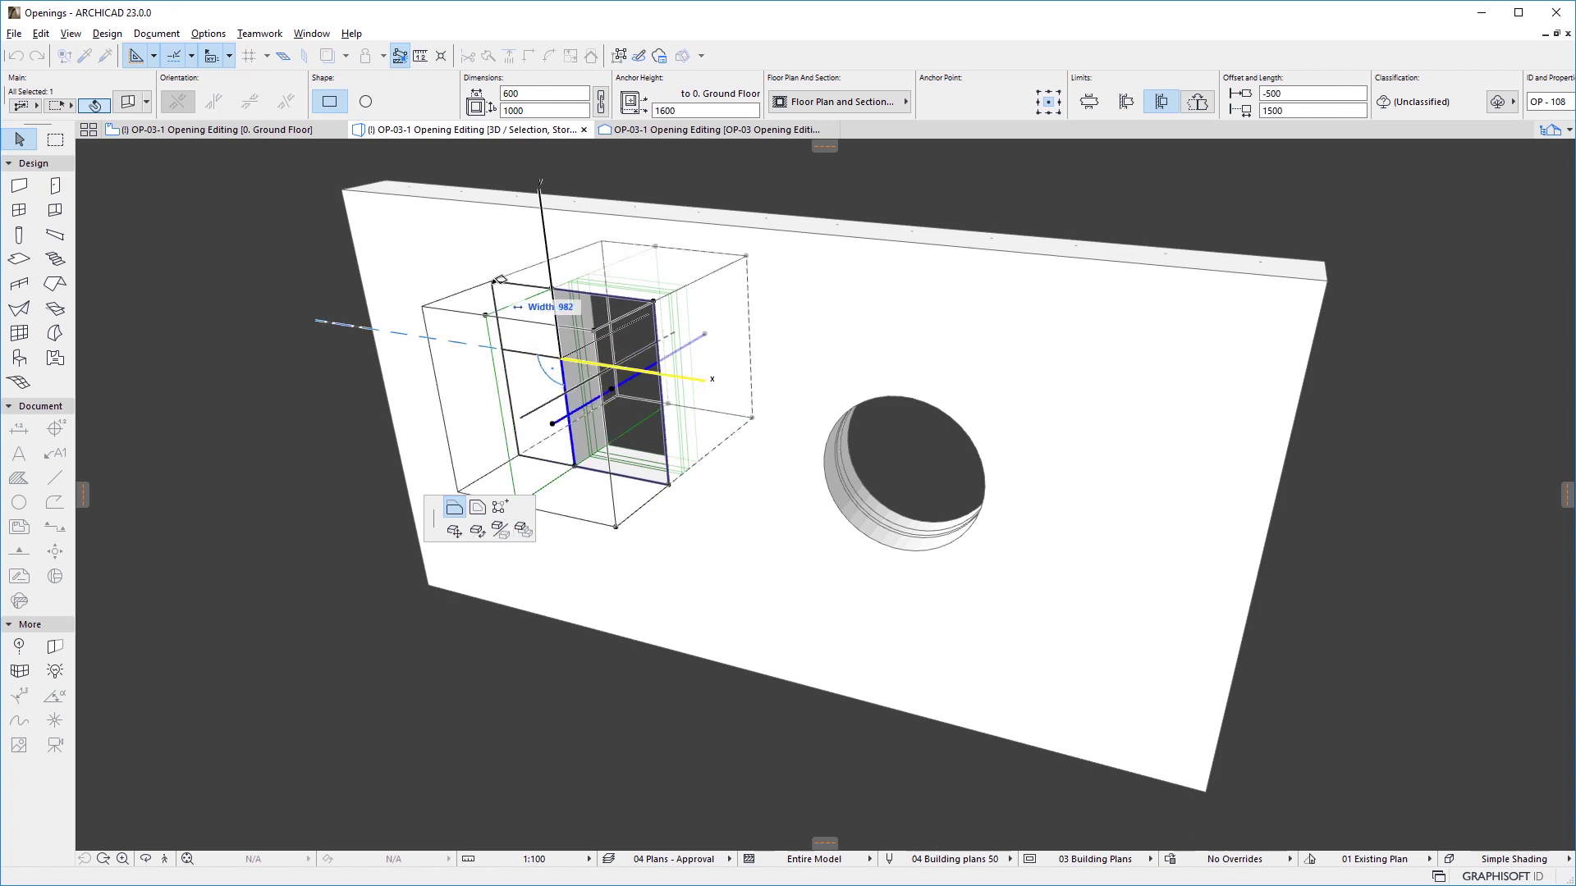
{"action": "type", "text": "800"}
{"action": "key", "text": "Return"}
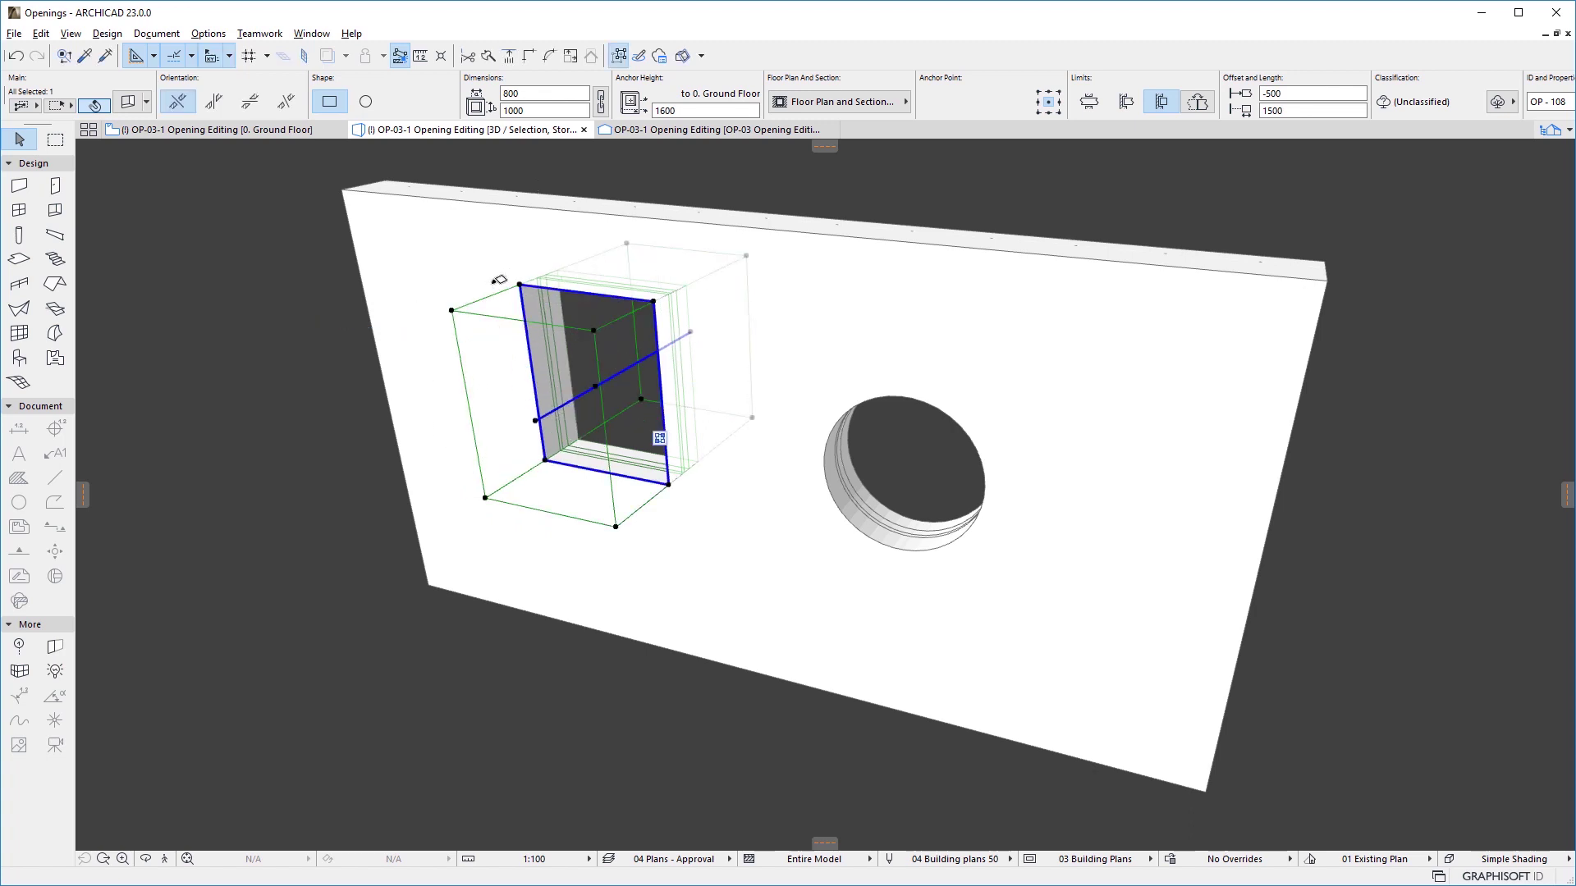
{"action": "left_click", "coordinate": [318, 470]}
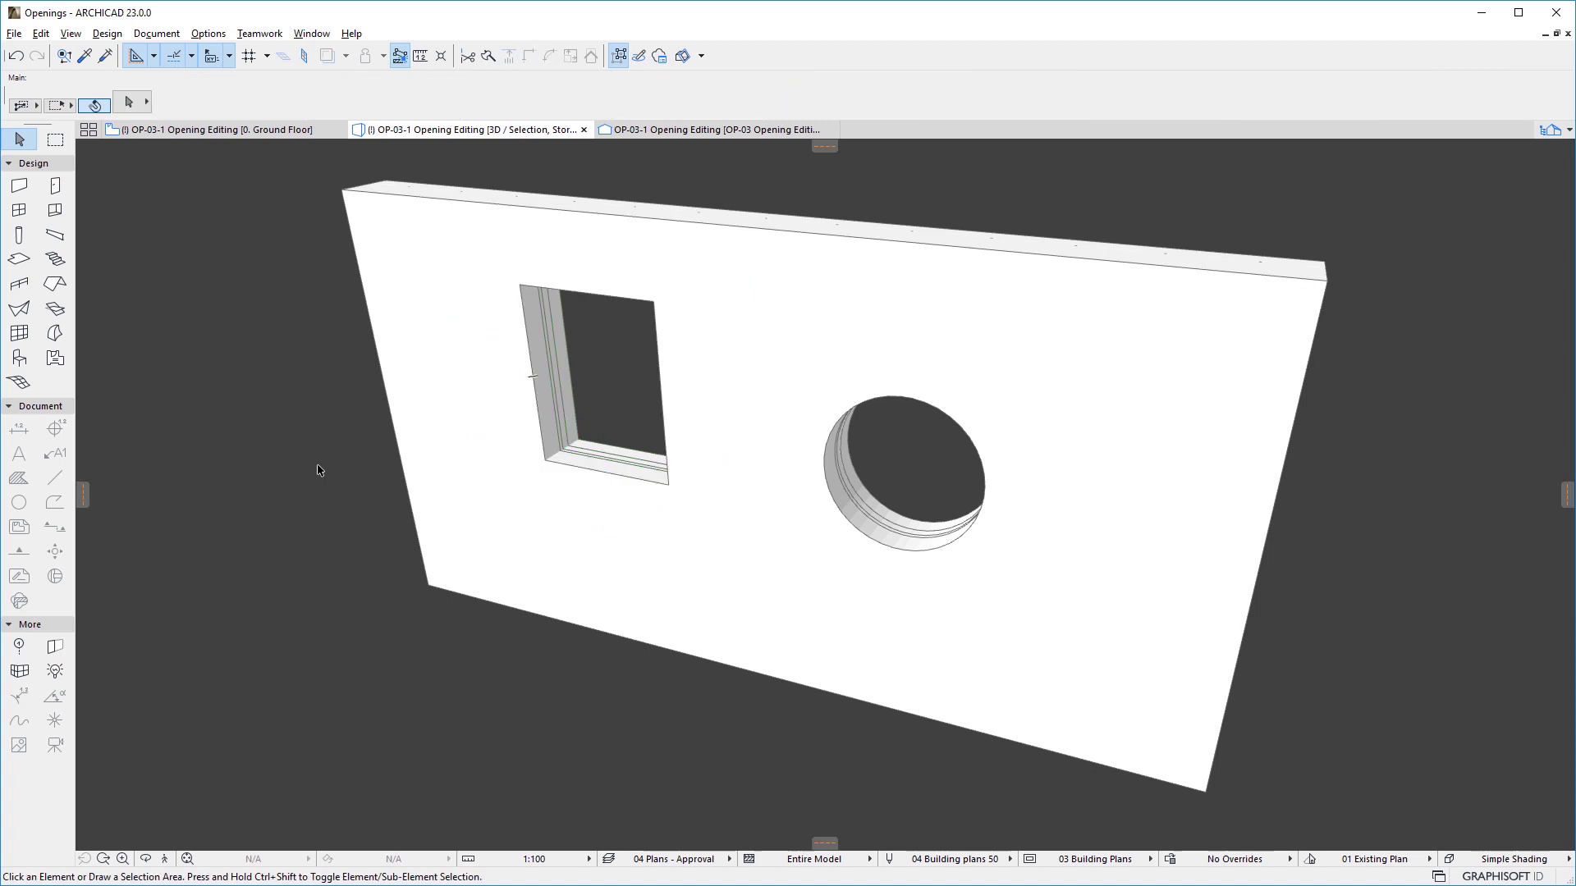
Step: Stretch the circular opening into an ellipse 1210 wide
{"action": "left_click", "coordinate": [864, 507]}
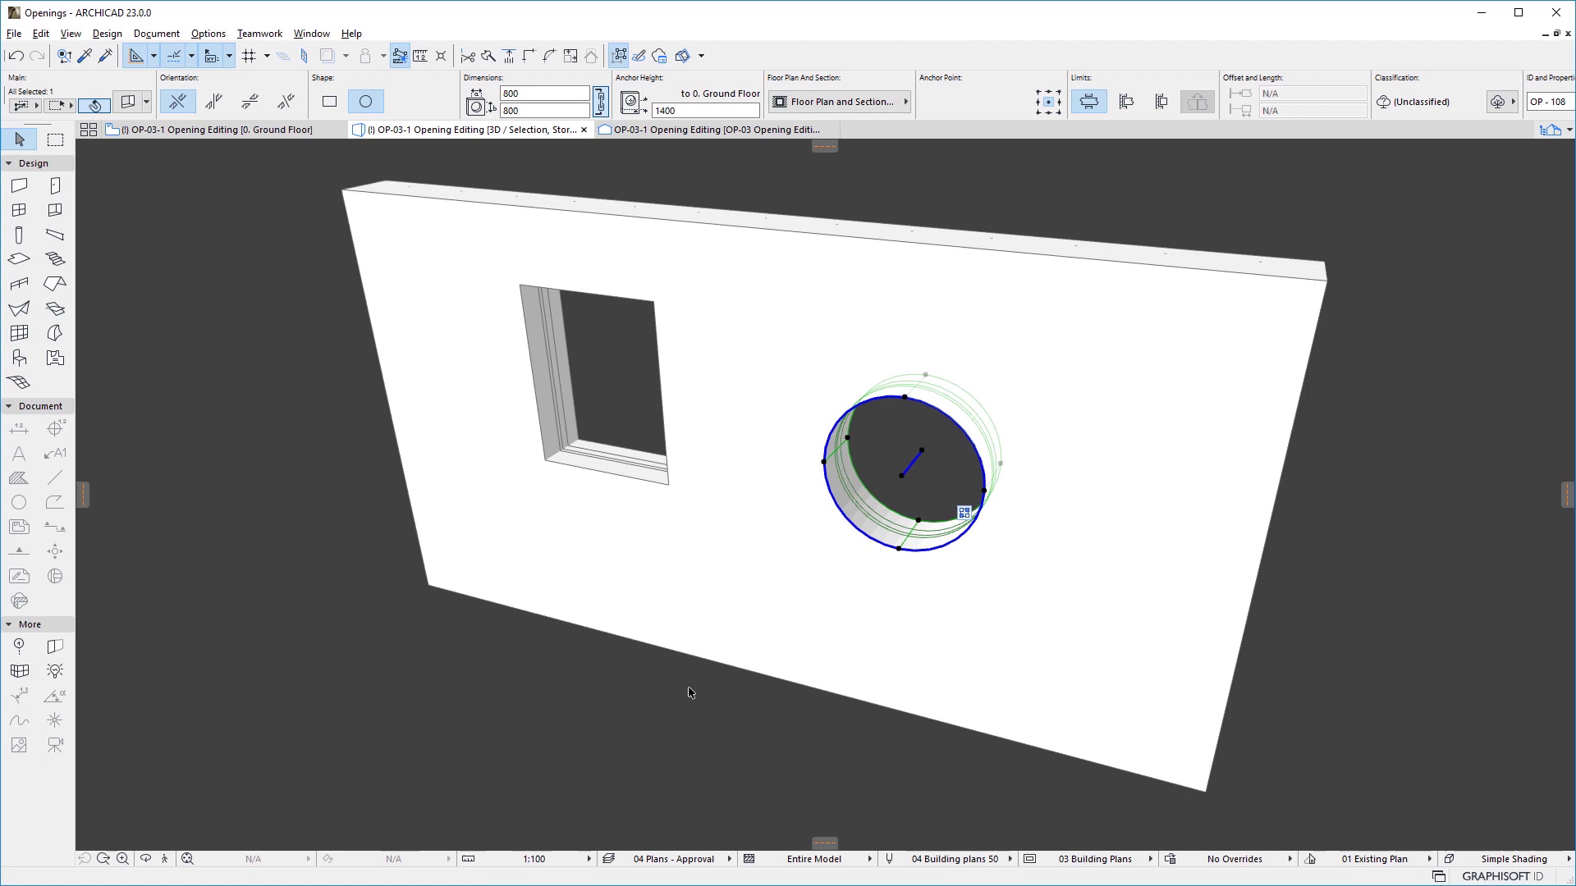
{"action": "left_click", "coordinate": [825, 463]}
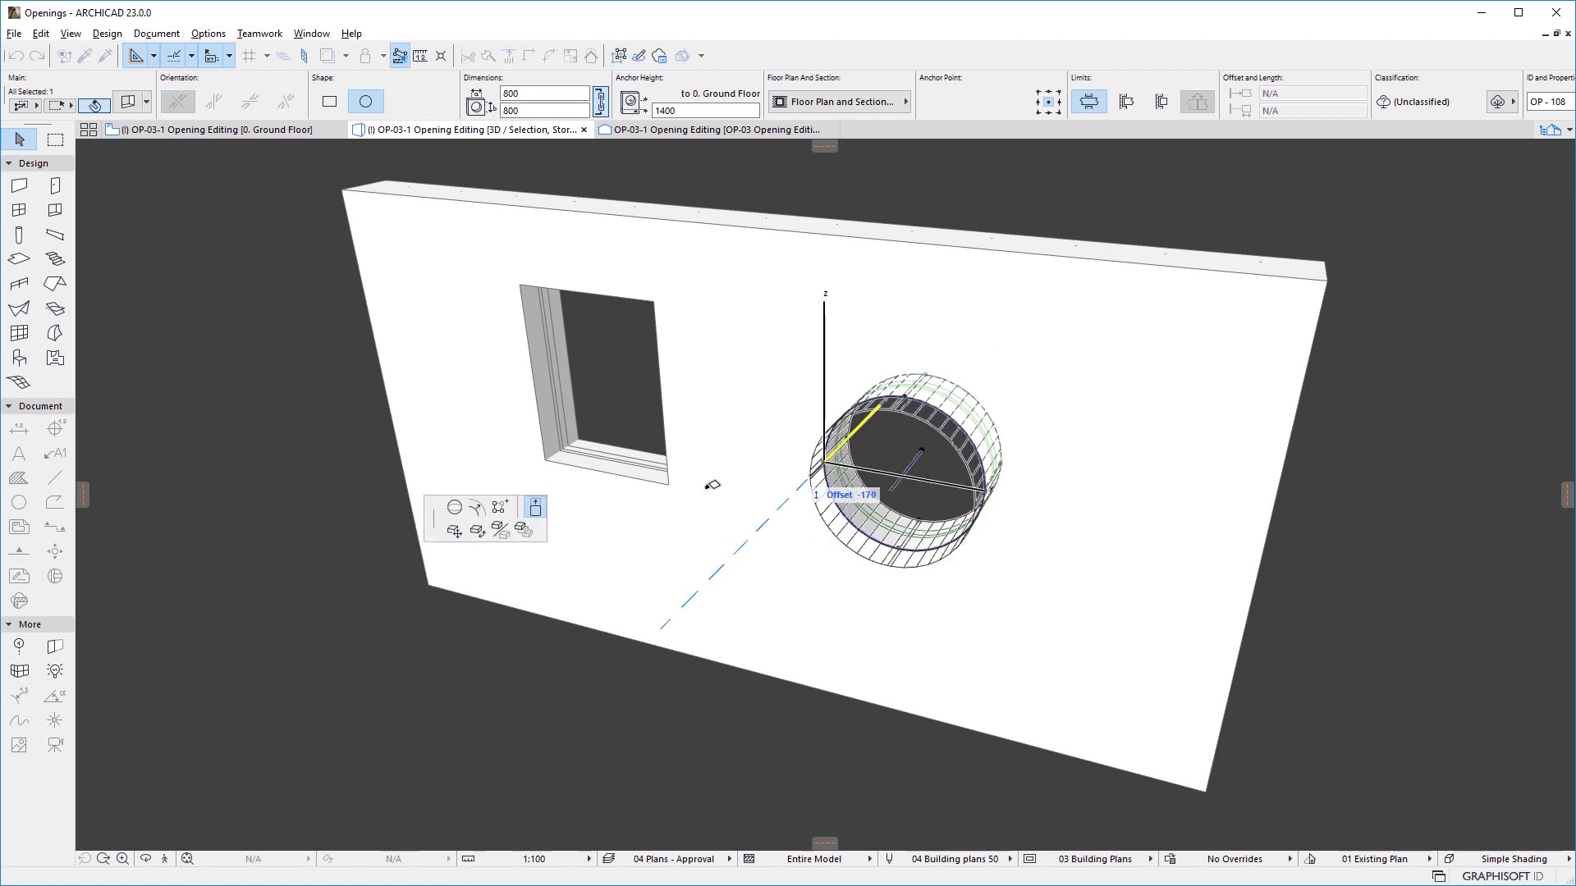
{"action": "left_click", "coordinate": [456, 509]}
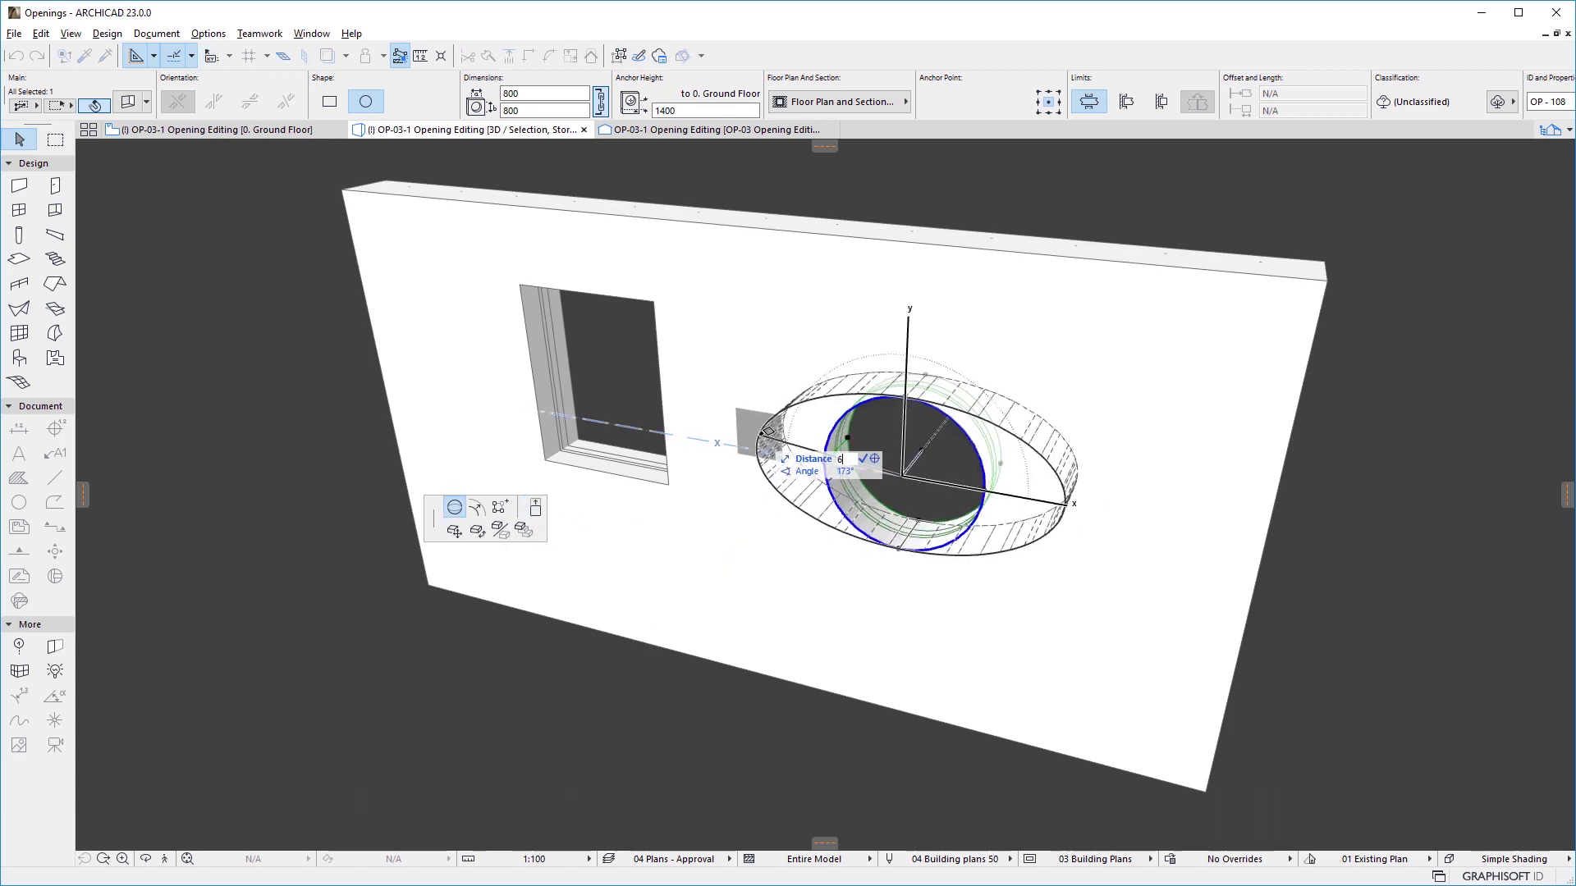
{"action": "left_click", "coordinate": [766, 431]}
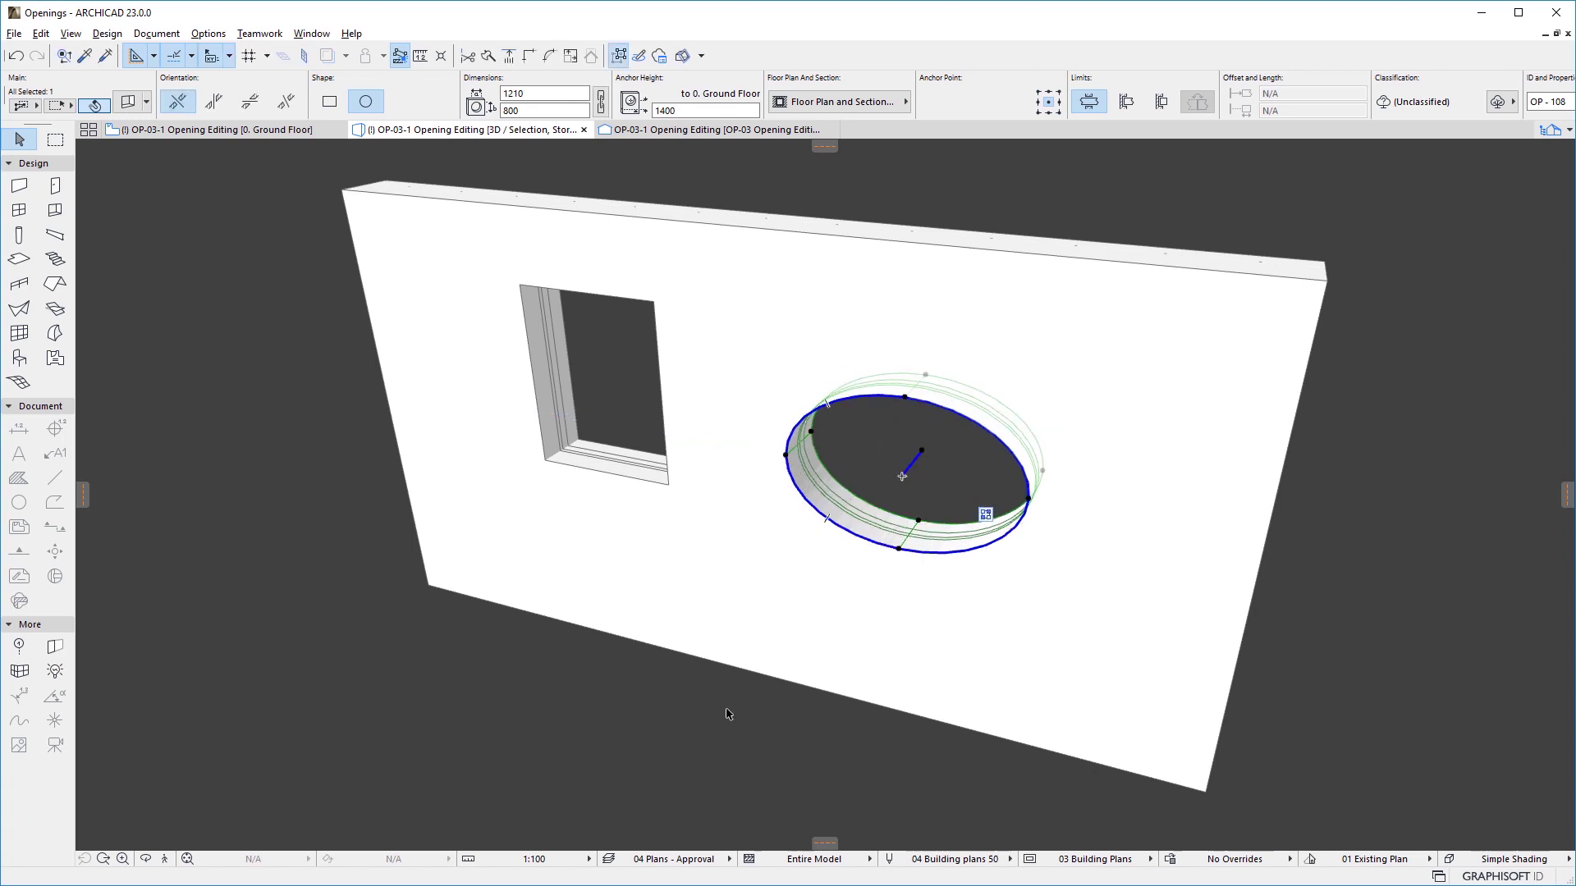
Step: Radially enlarge the ellipse by 750 to 1500 × 992
{"action": "left_click", "coordinate": [786, 455]}
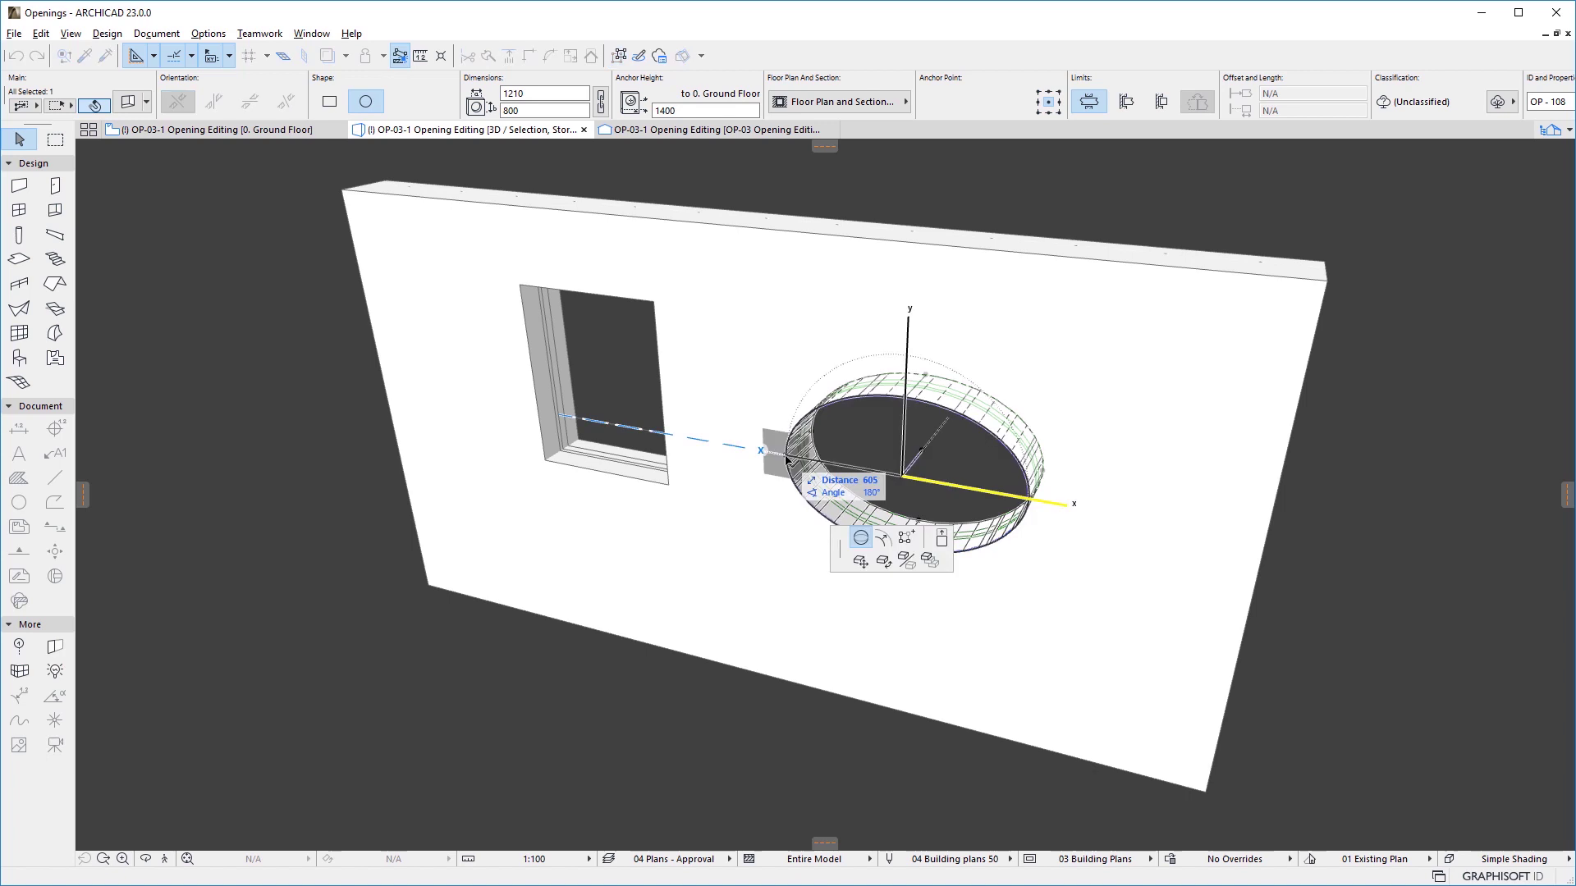
{"action": "left_click", "coordinate": [882, 545]}
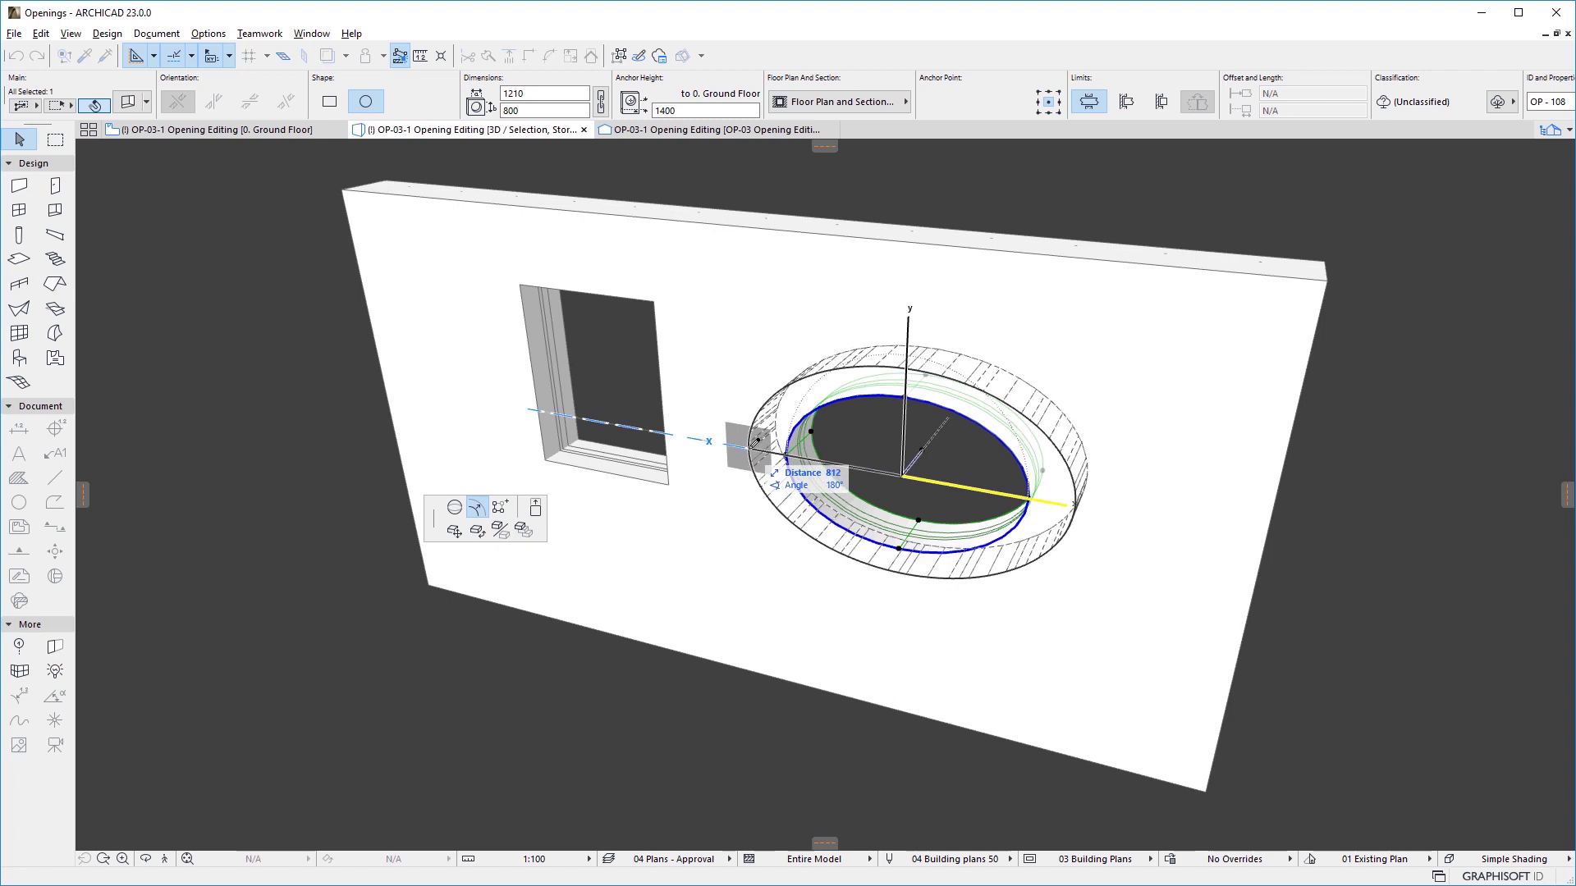
{"action": "type", "text": "750"}
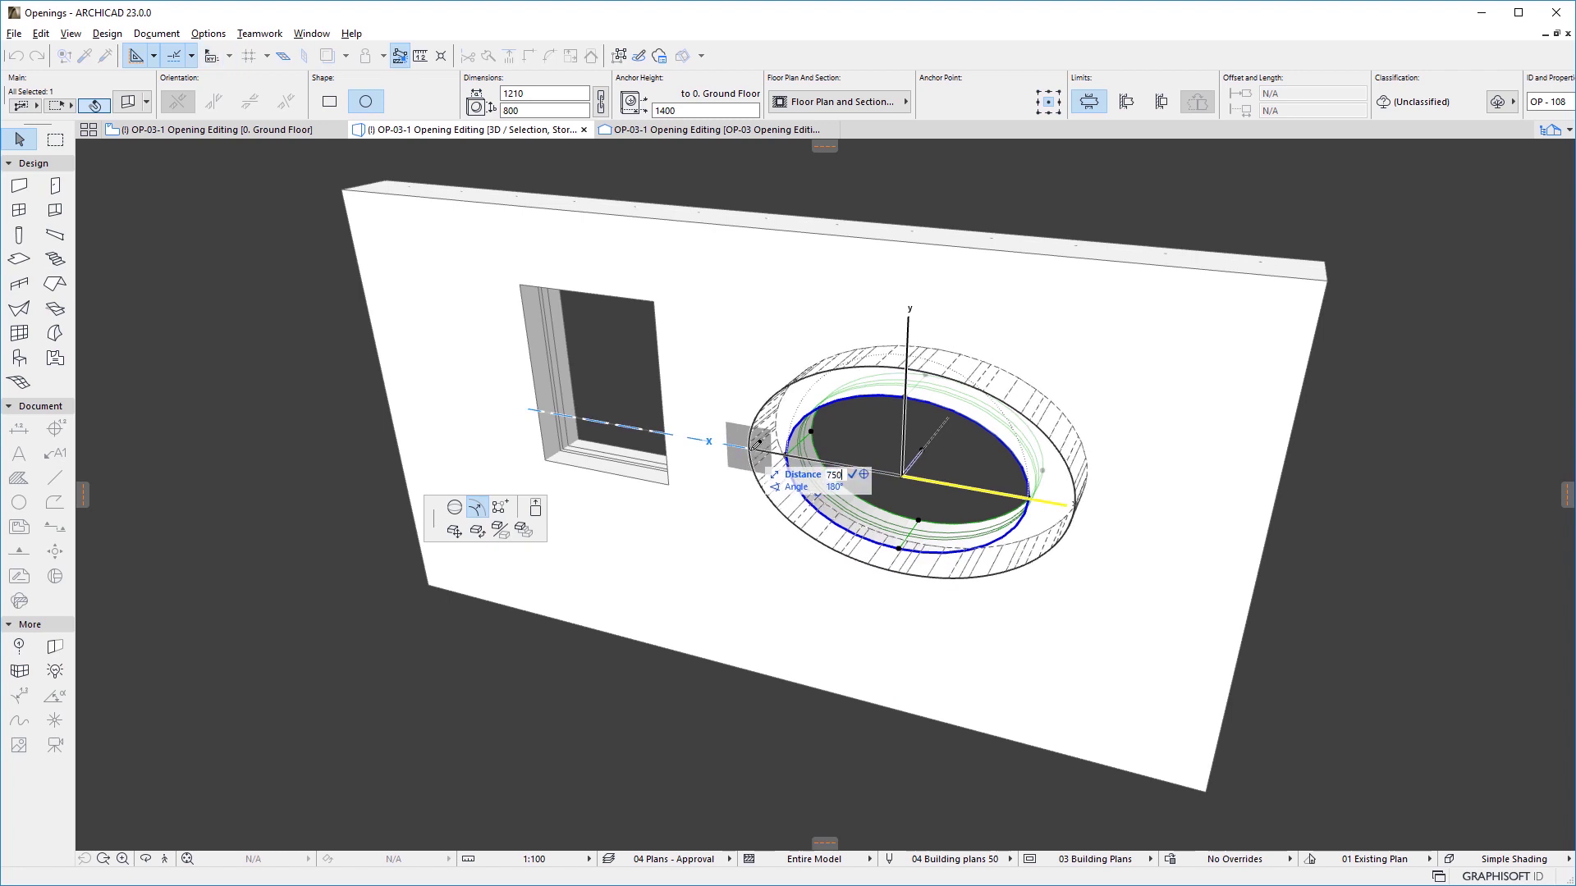
{"action": "key", "text": "Return"}
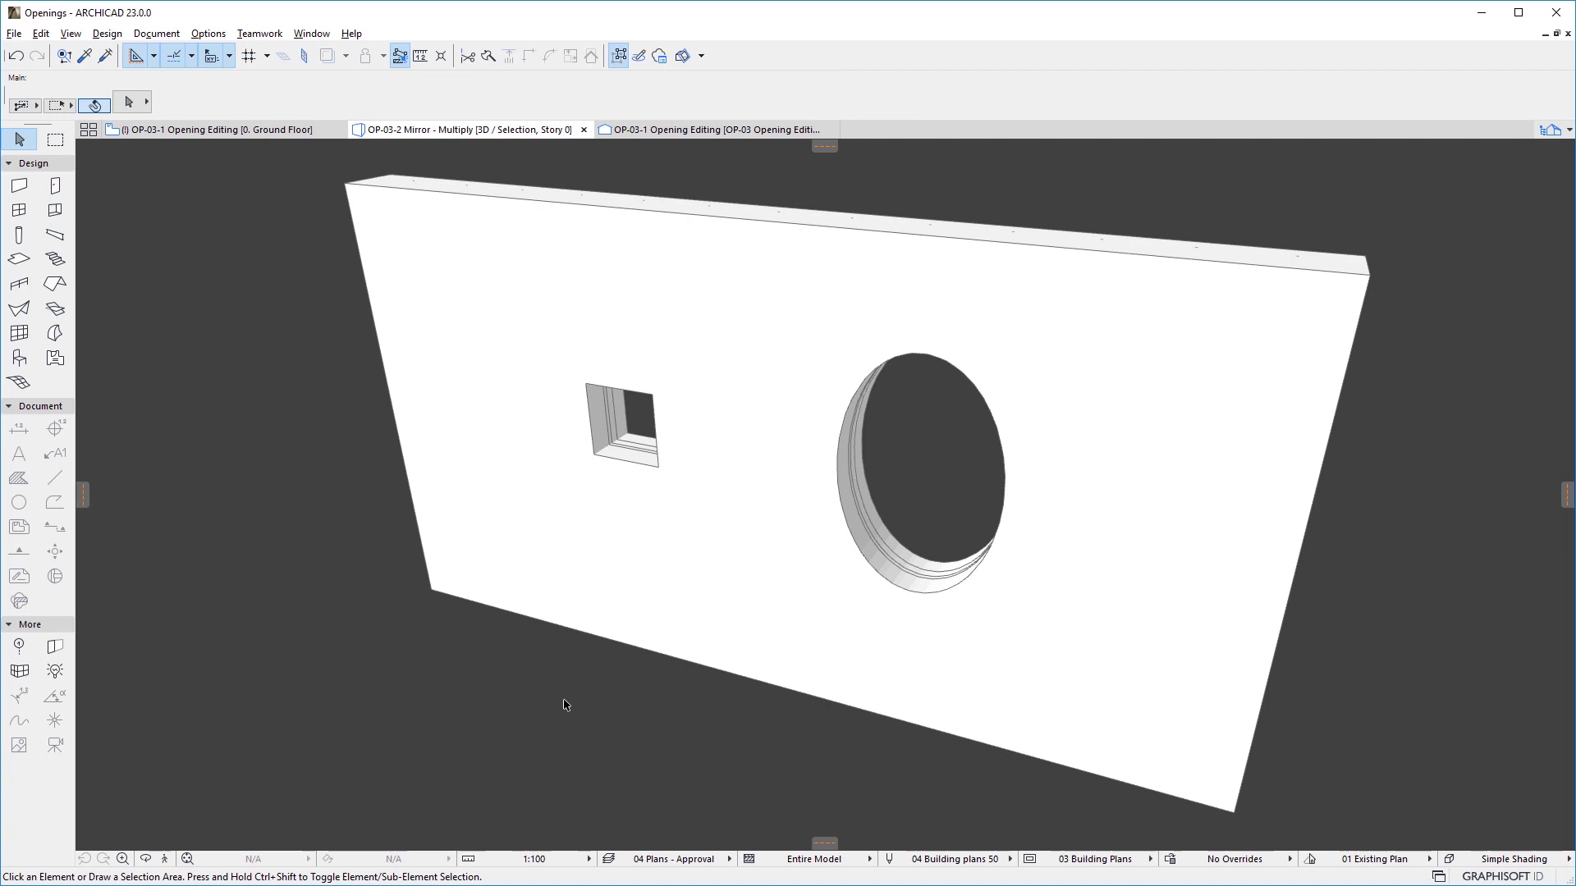
Step: Move the 400 × 400 square opening 1000 to the left along the wall
{"action": "left_click", "coordinate": [588, 389]}
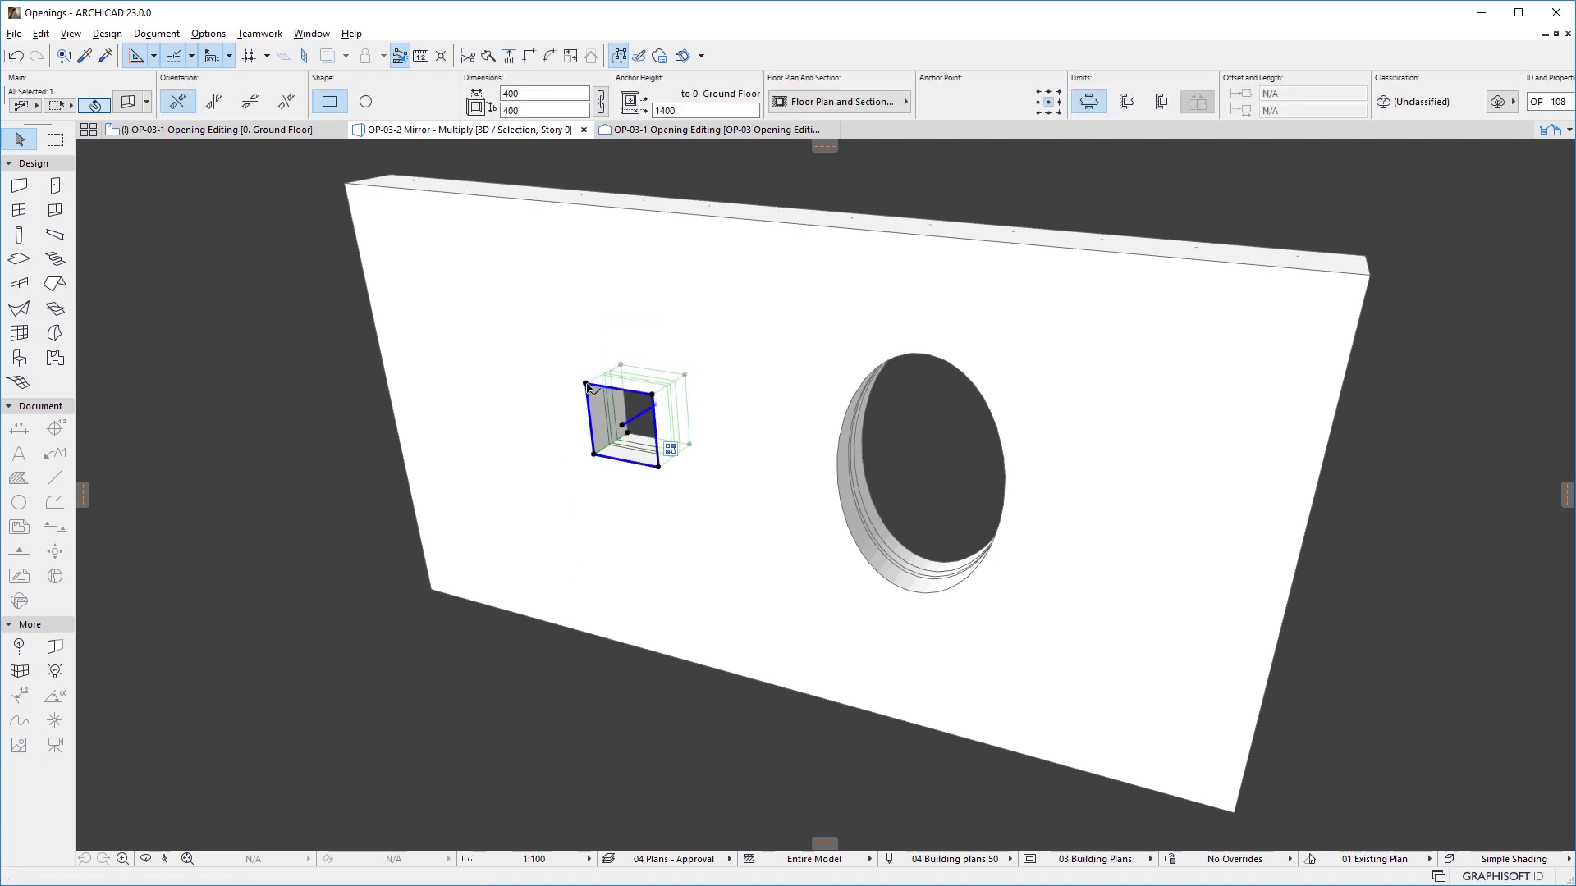
{"action": "left_click", "coordinate": [589, 389]}
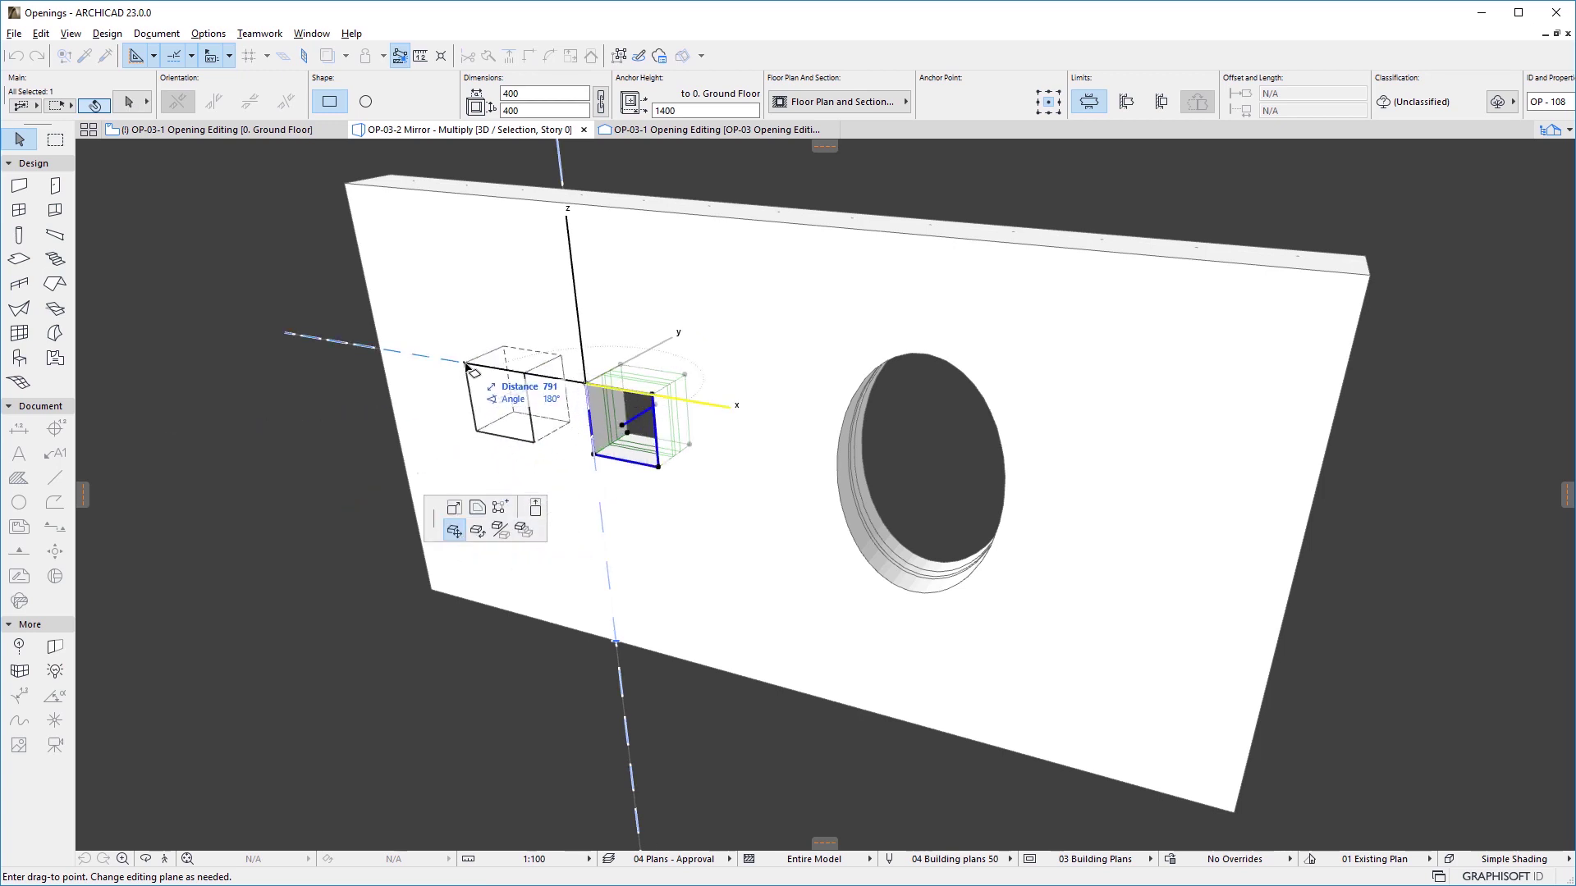
{"action": "type", "text": "1"}
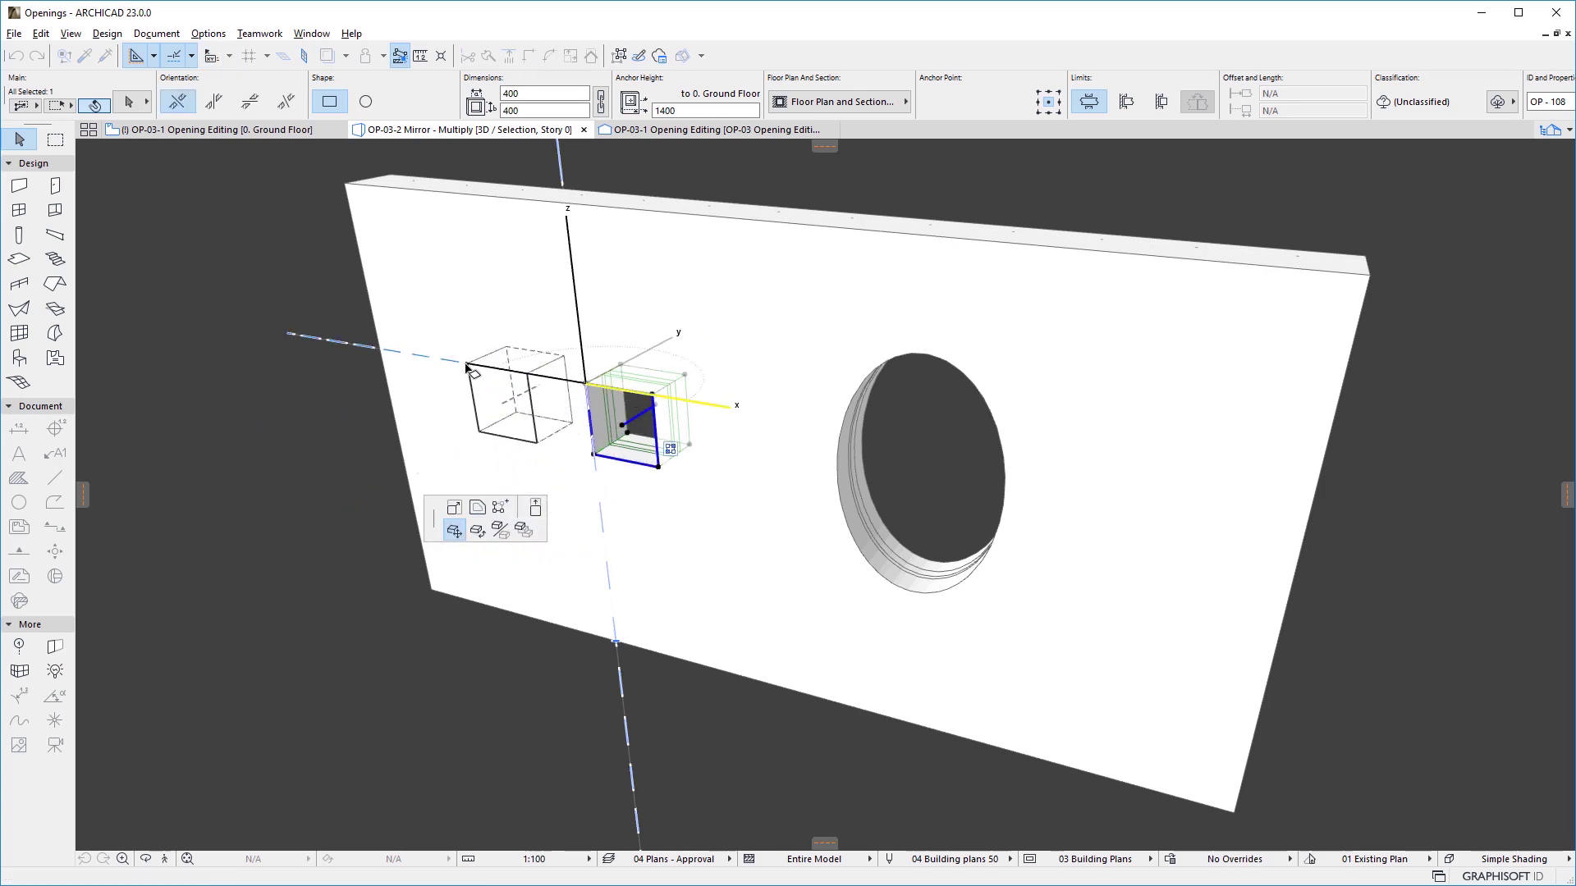
{"action": "key", "text": "Return"}
{"action": "left_click", "coordinate": [472, 400]}
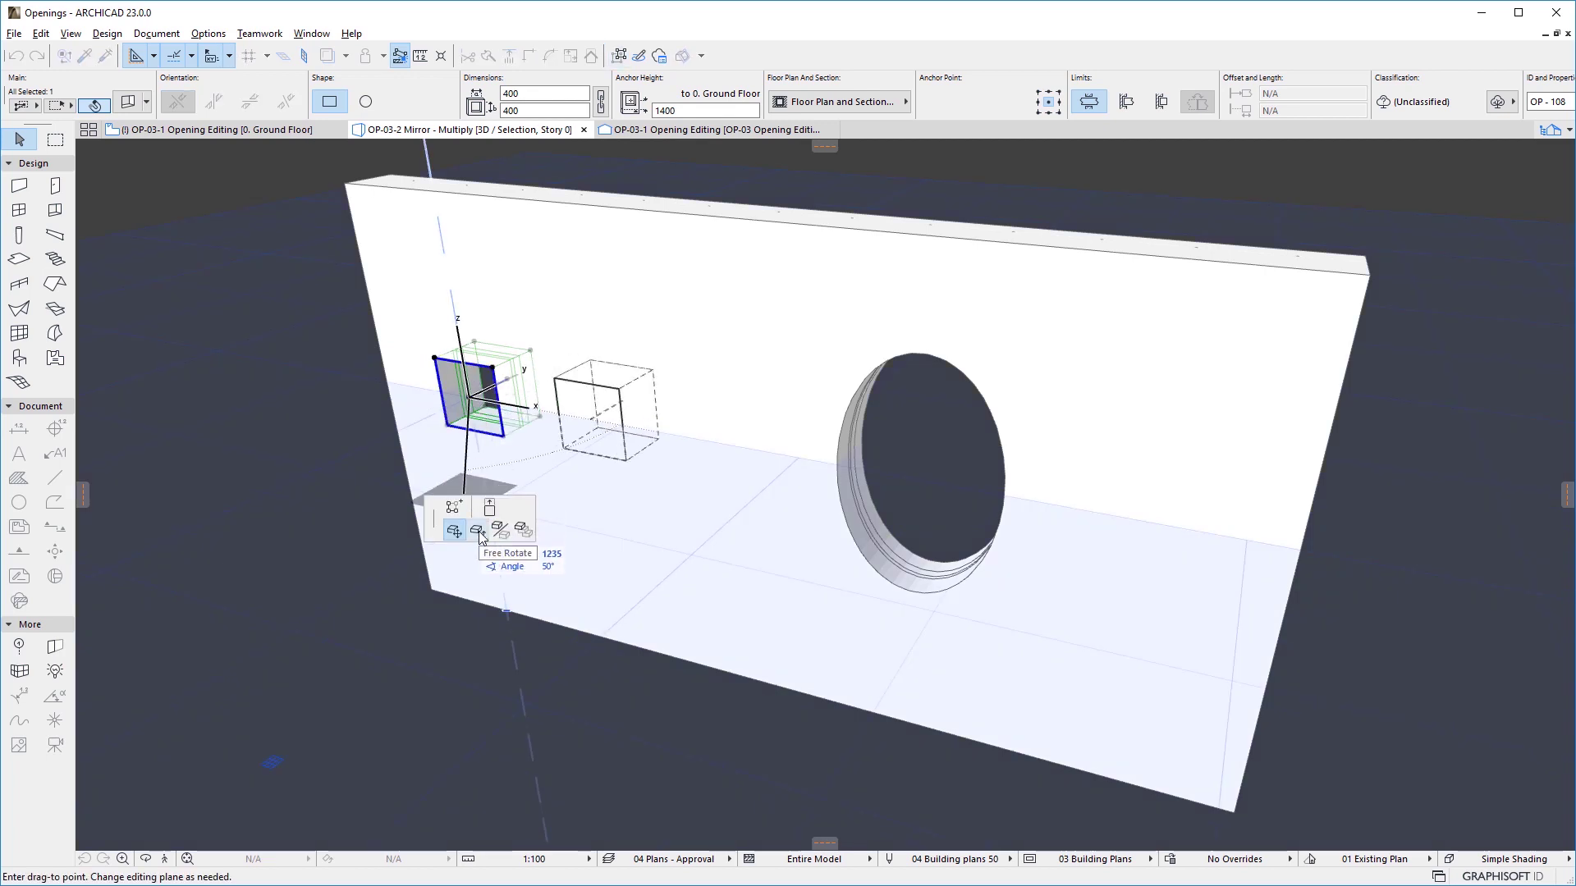
Step: Rotate the square opening 45° in the picked wall-face plane, turning it into a diamond
{"action": "left_click", "coordinate": [480, 534]}
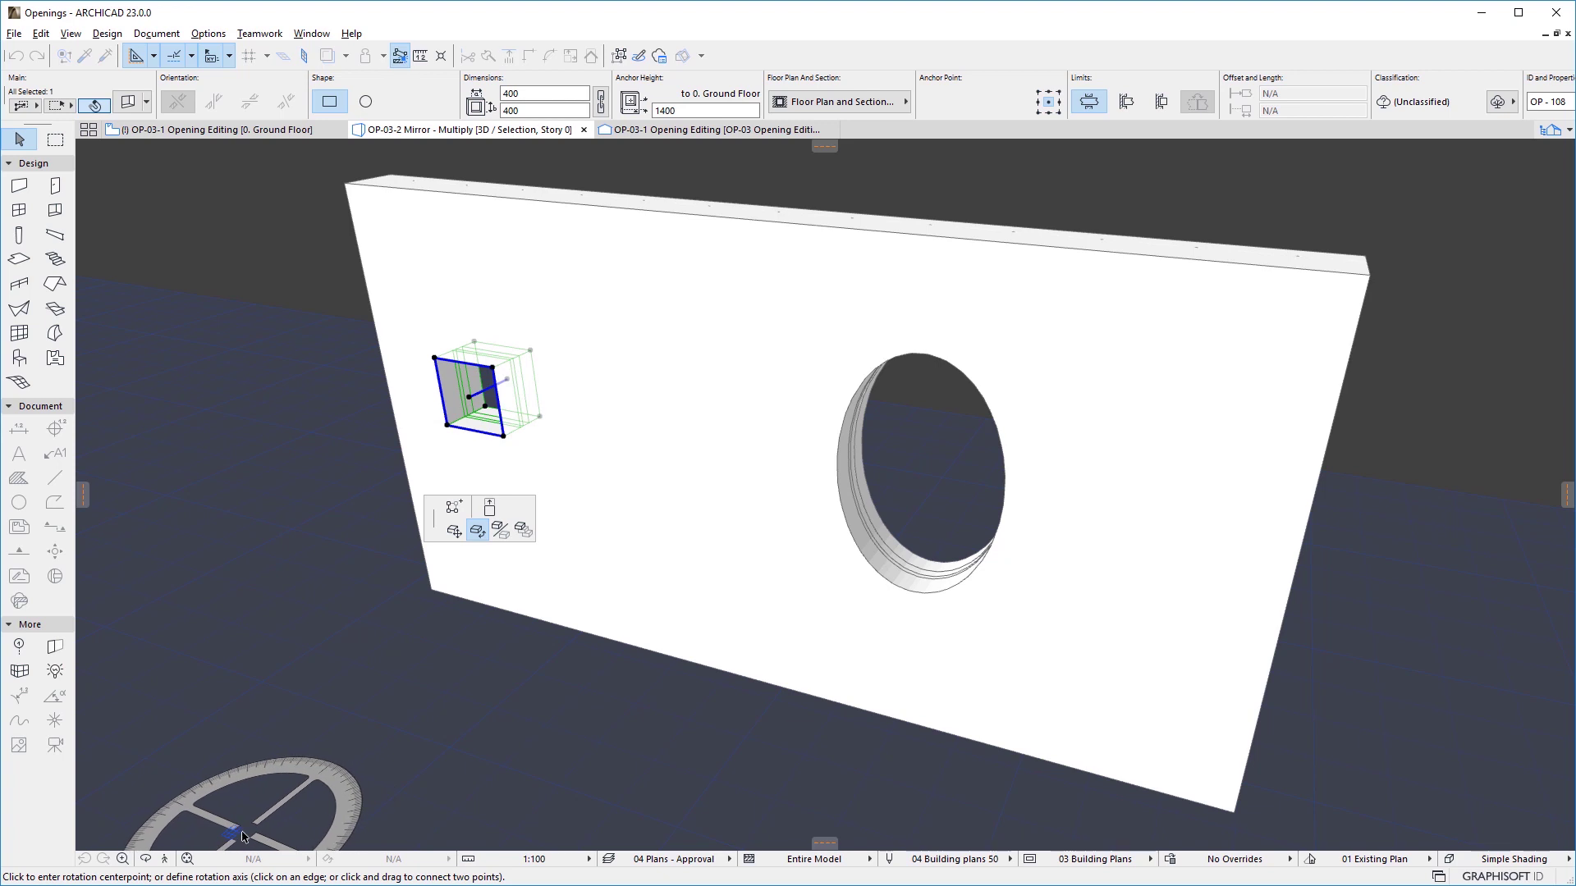
{"action": "left_click", "coordinate": [275, 823]}
{"action": "left_click", "coordinate": [381, 731]}
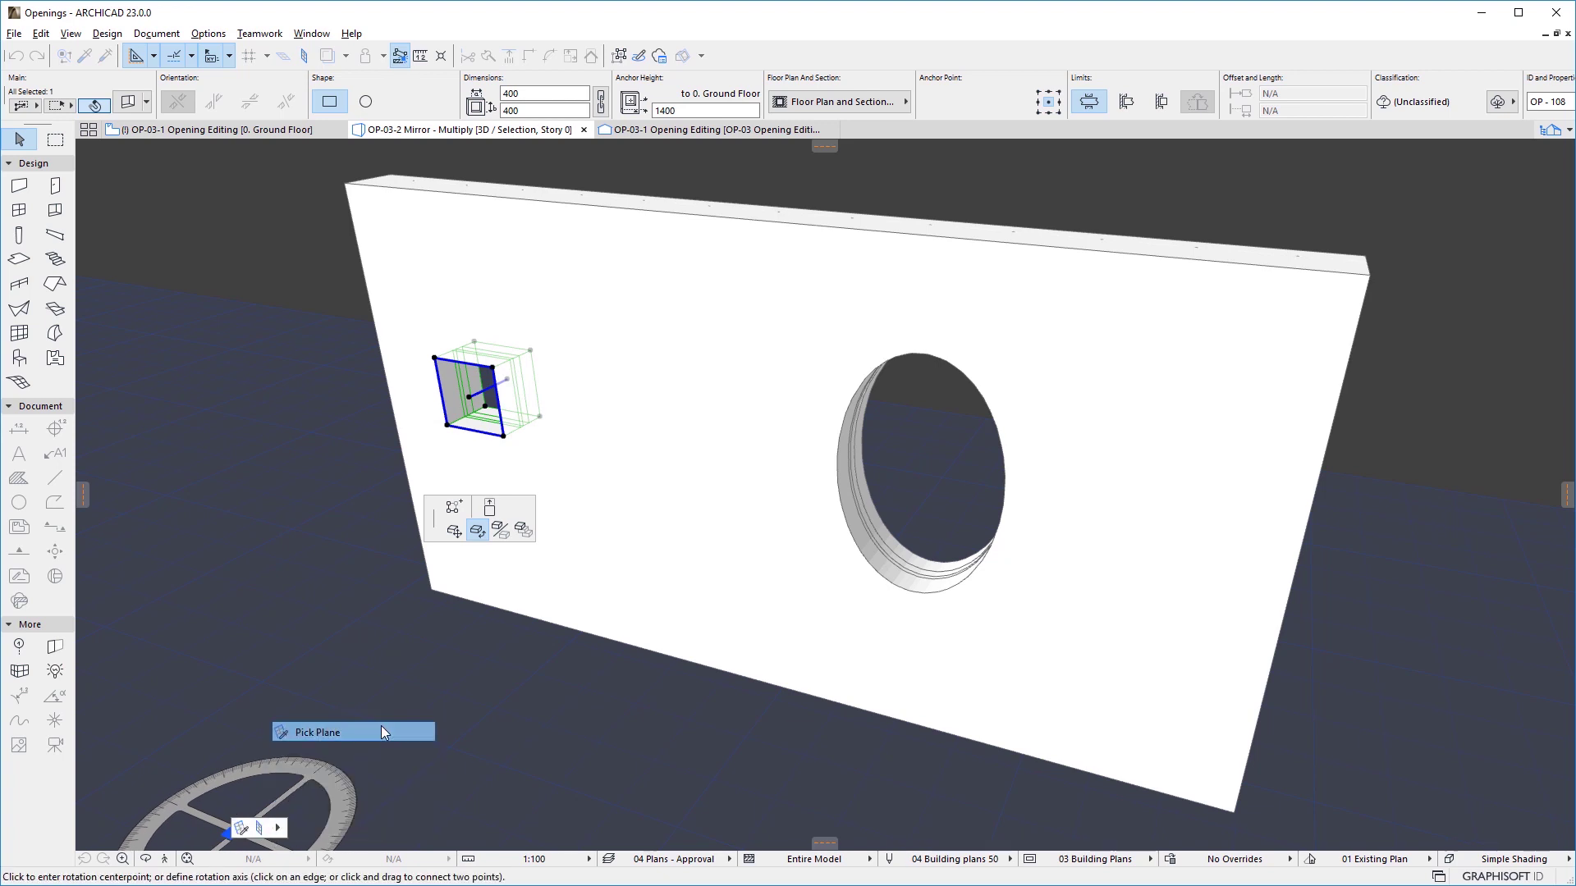
{"action": "left_click", "coordinate": [682, 464]}
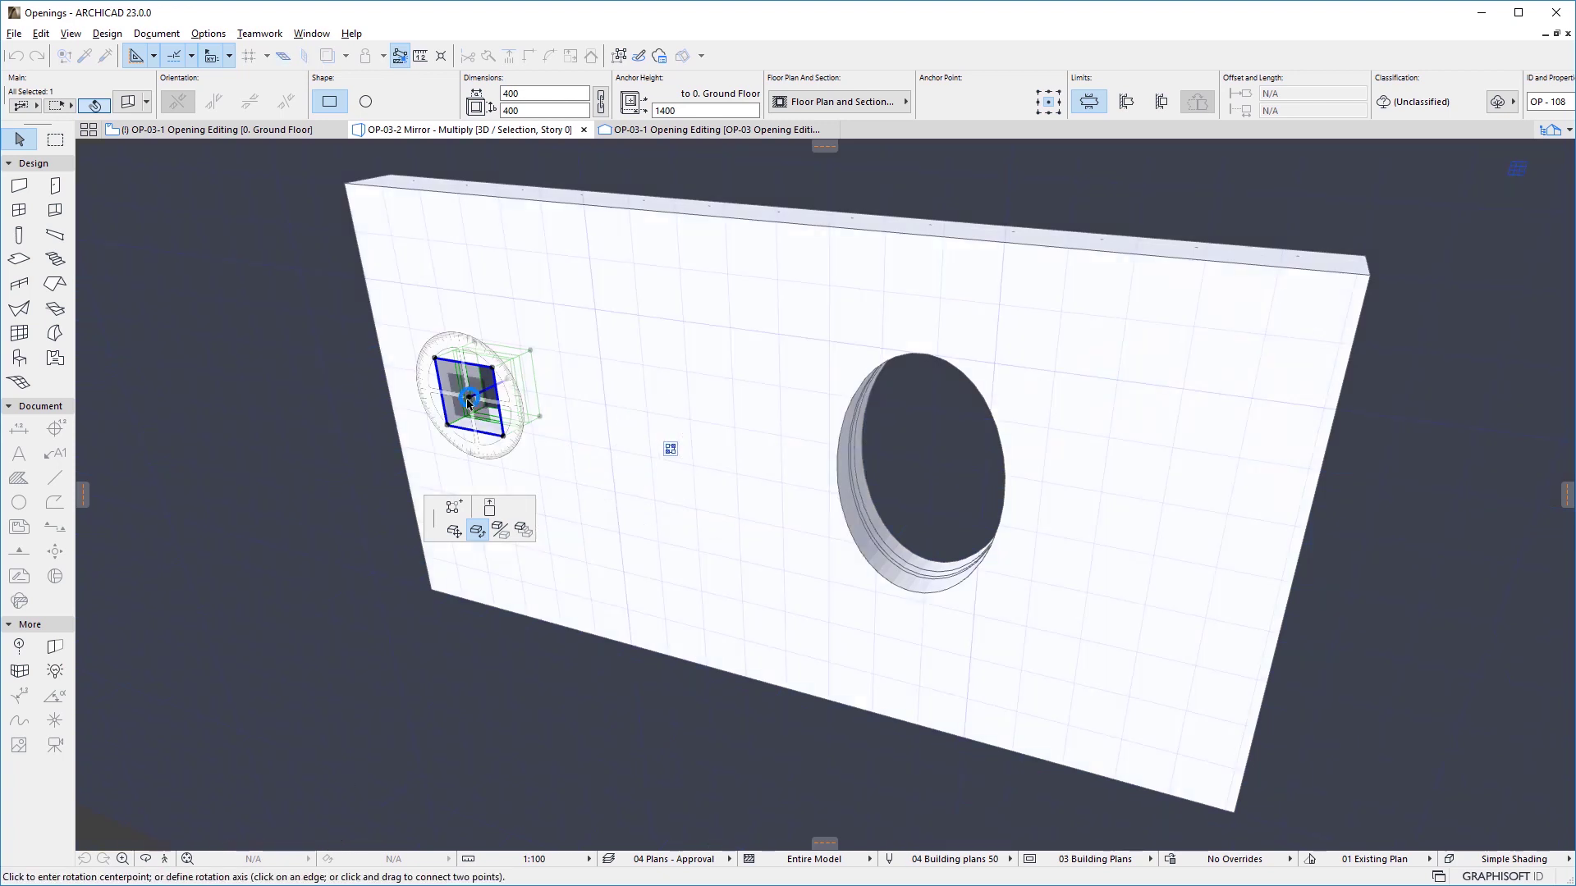
{"action": "left_click", "coordinate": [469, 402]}
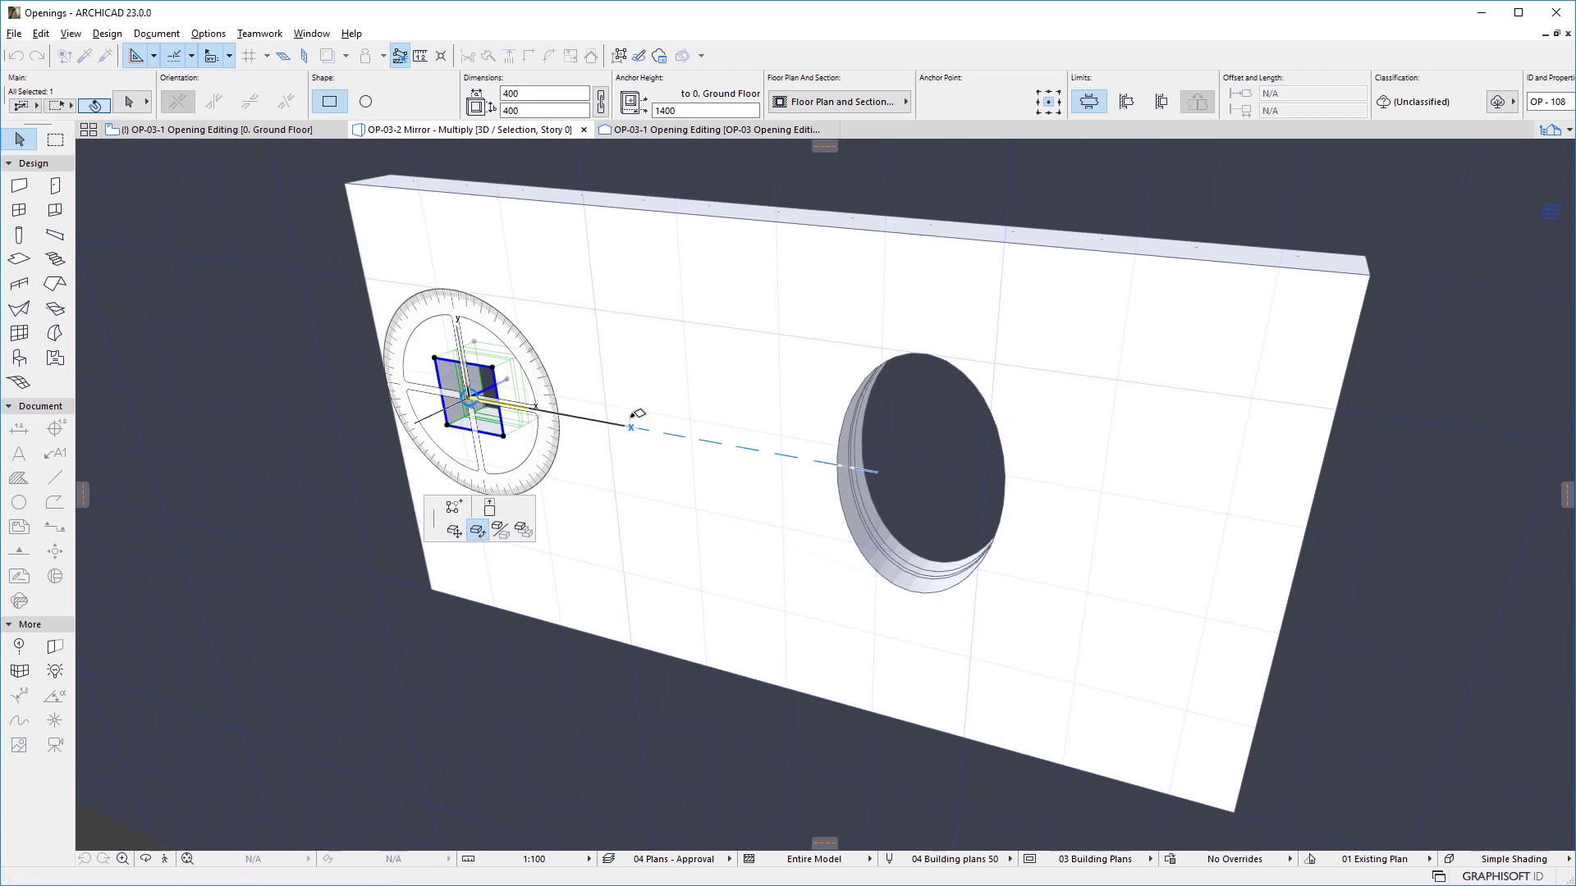
{"action": "left_click", "coordinate": [631, 426]}
{"action": "type", "text": "45"}
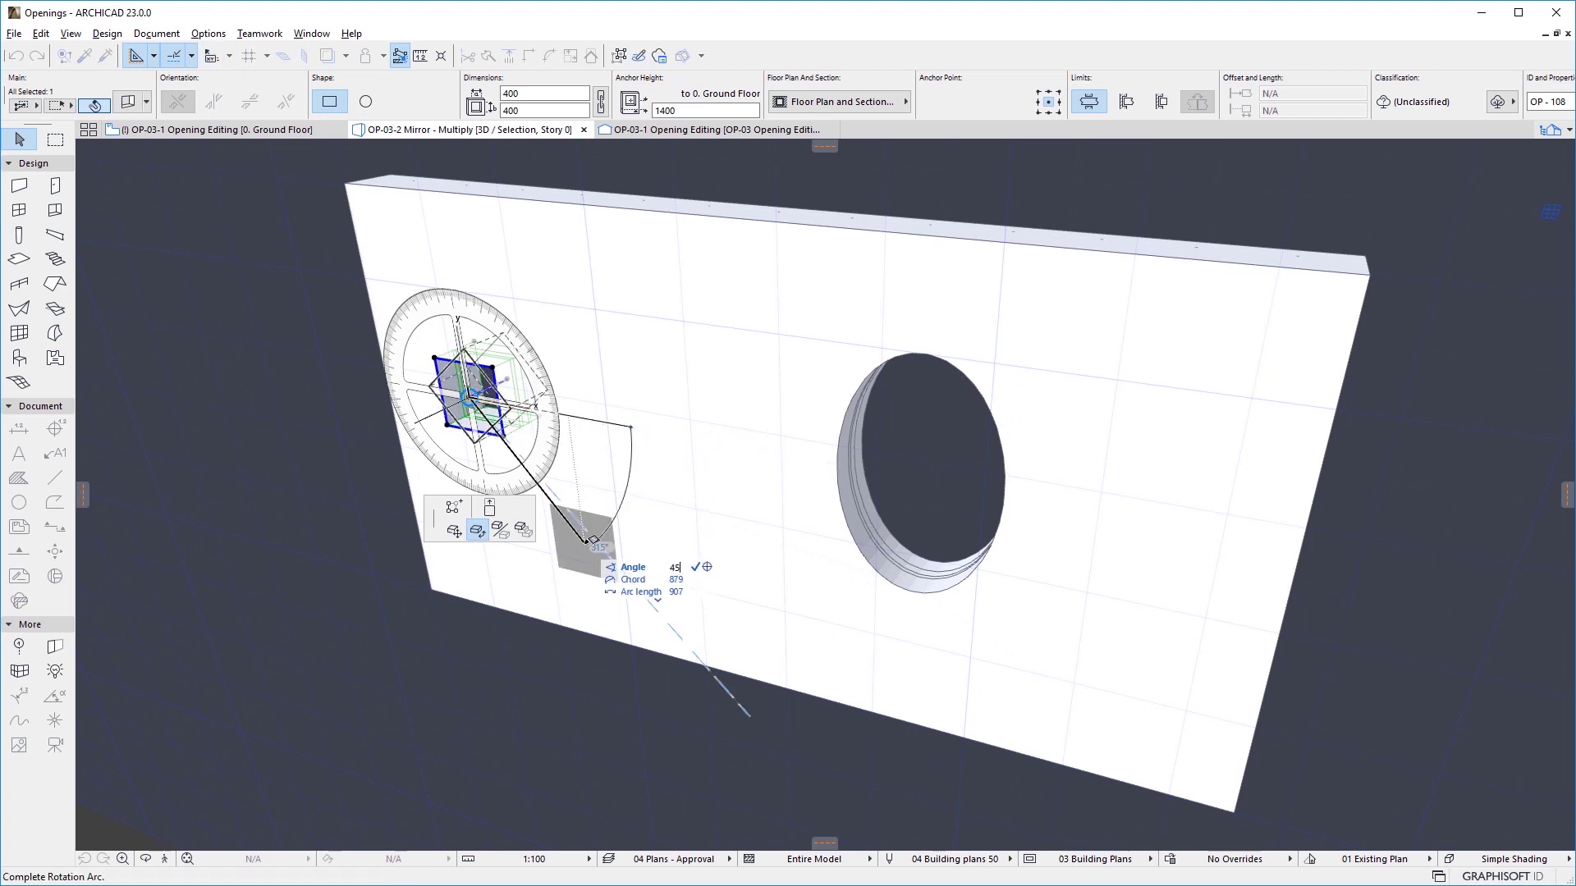
{"action": "key", "text": "Return"}
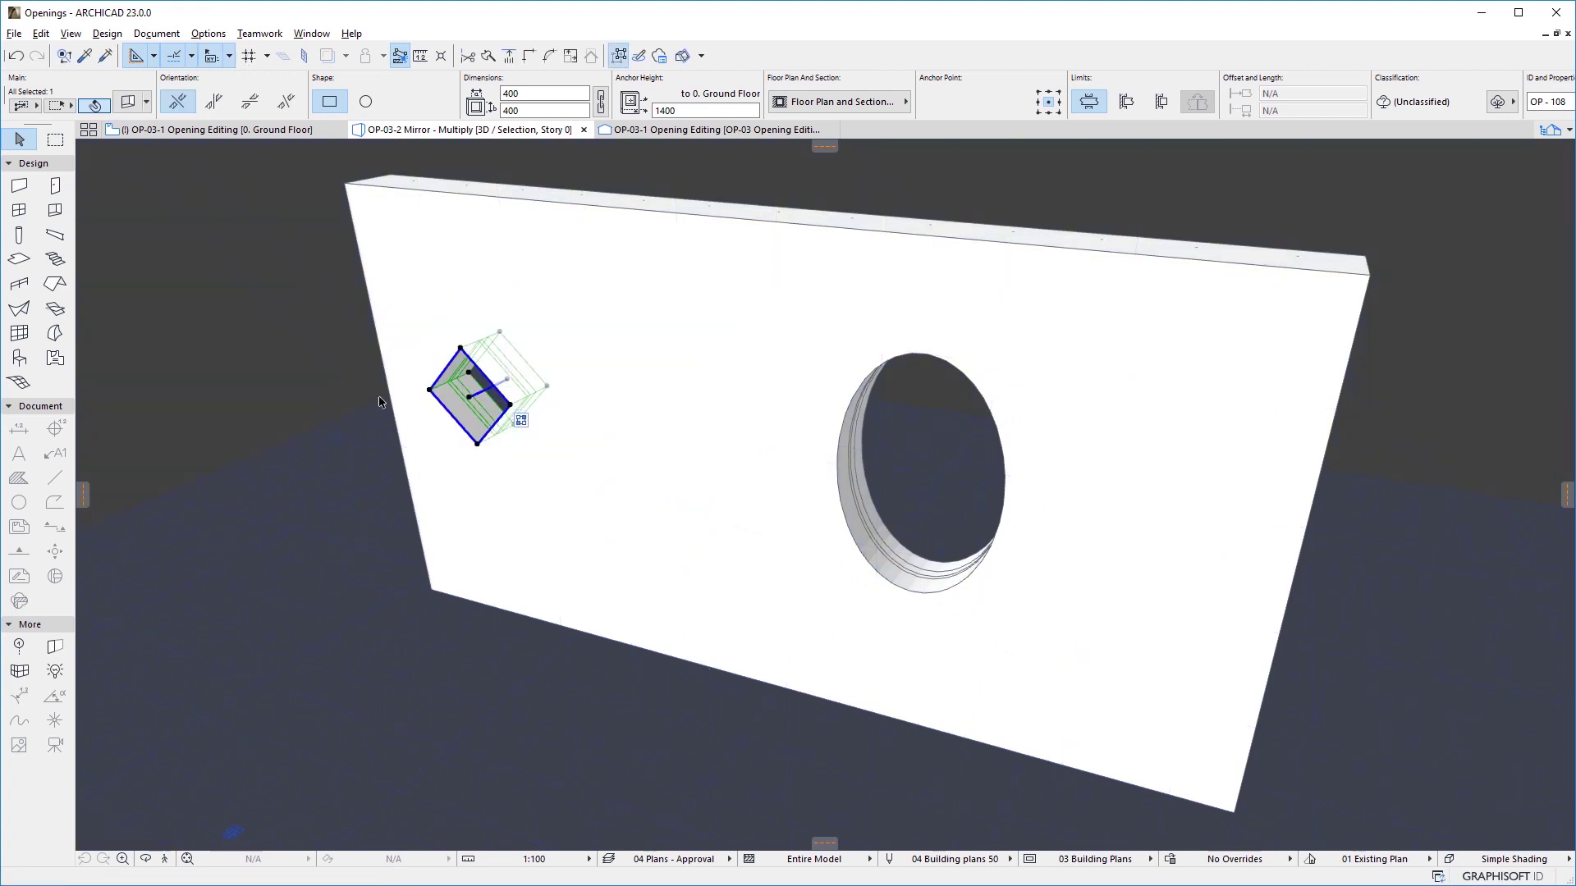
Step: Mirror the oval opening across an axis along its right edge
{"action": "left_click", "coordinate": [855, 409]}
{"action": "key", "text": "ctrl+e"}
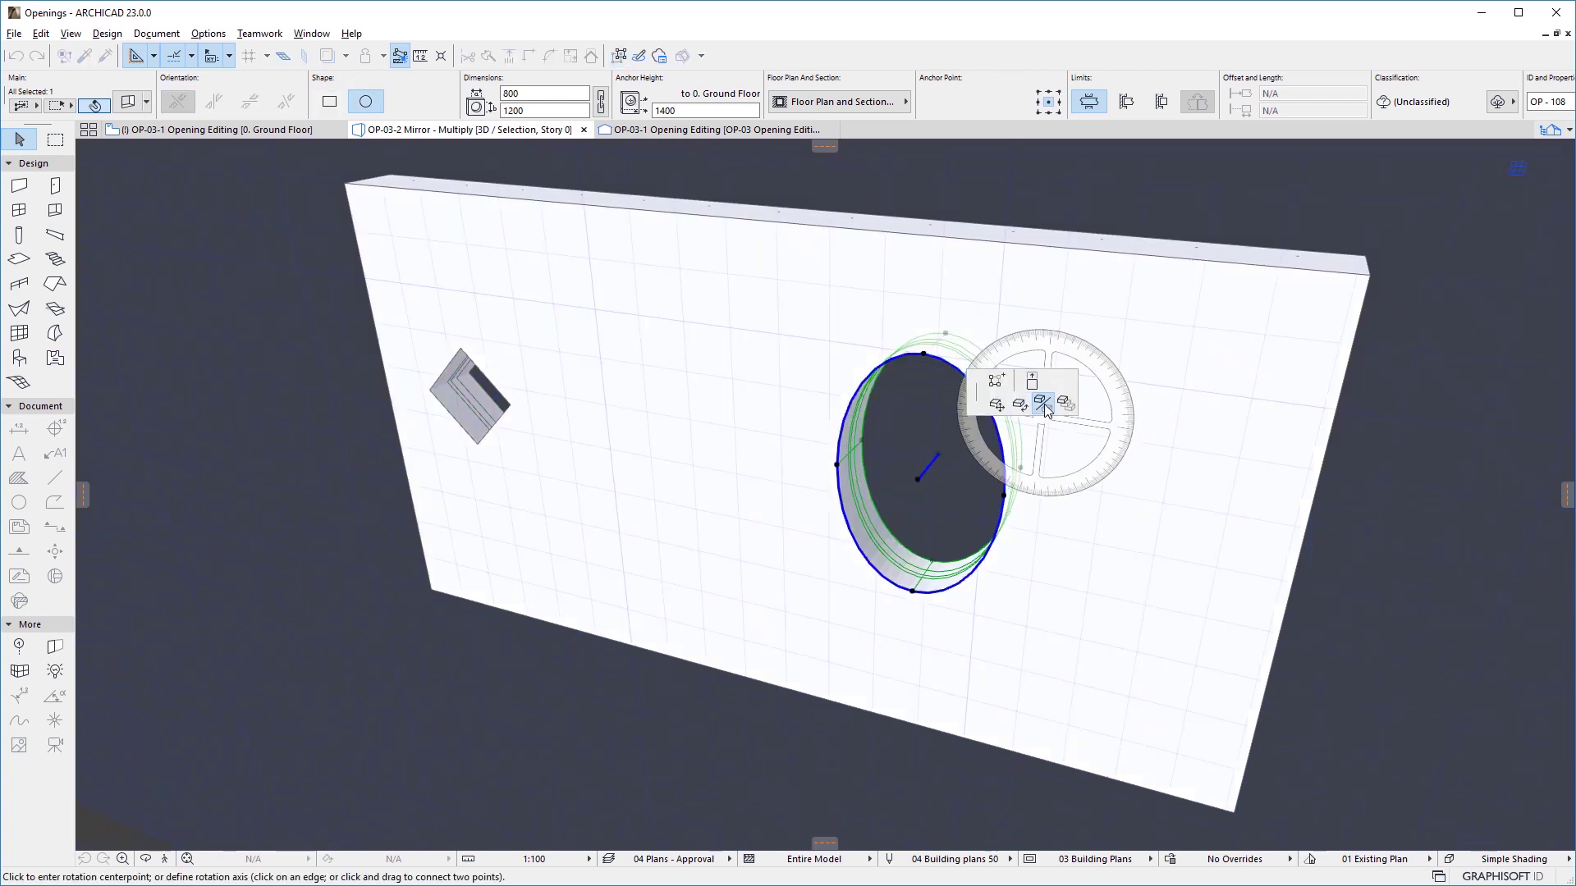
{"action": "left_click", "coordinate": [1043, 405]}
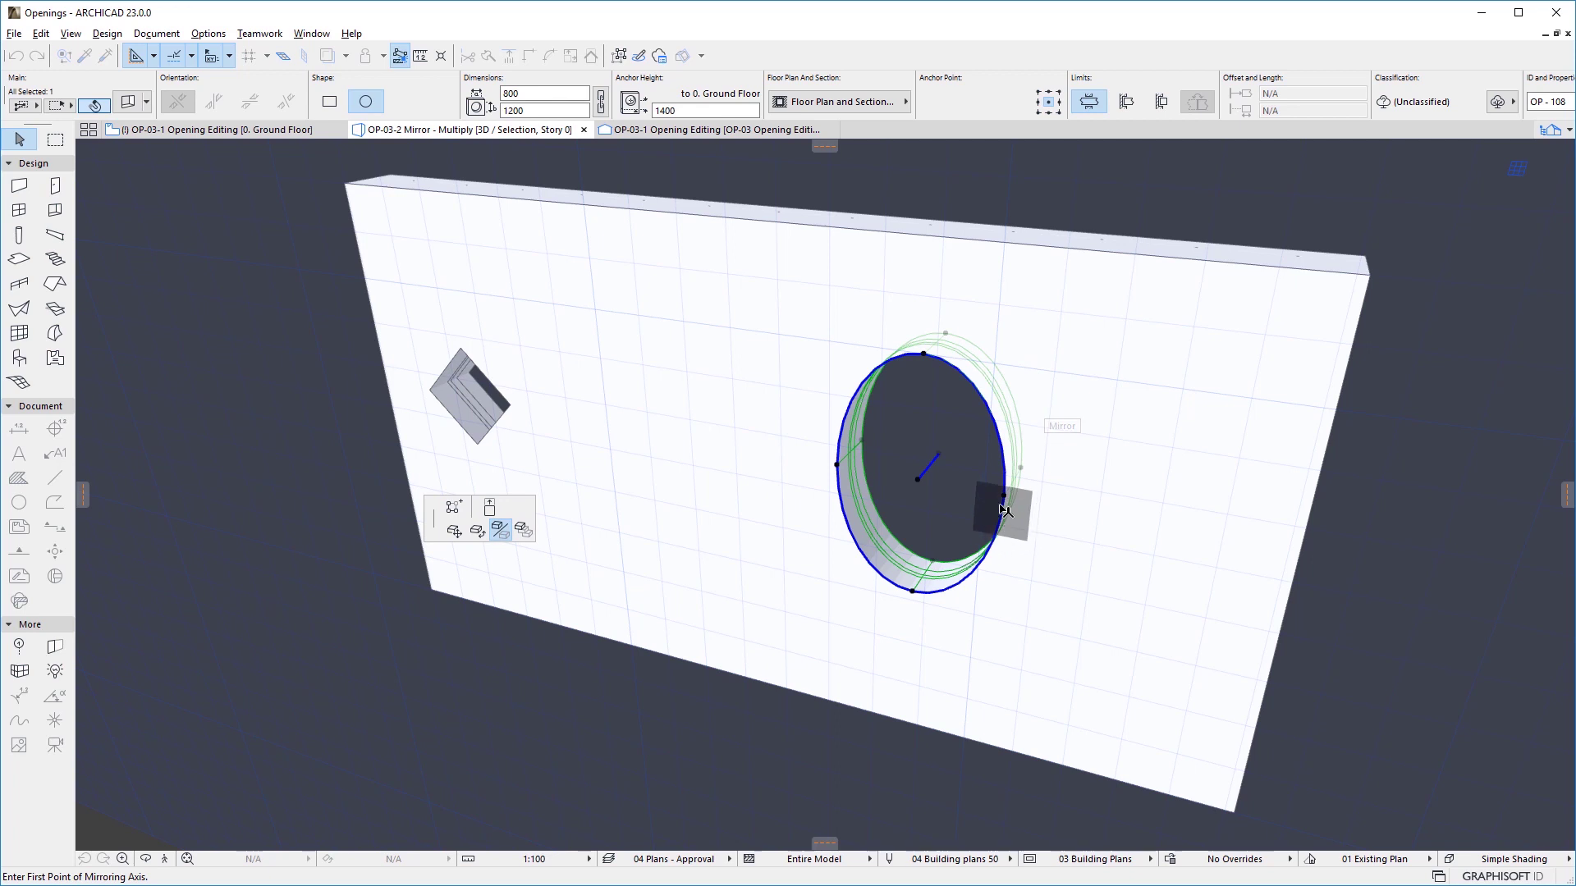
{"action": "left_click", "coordinate": [1004, 496]}
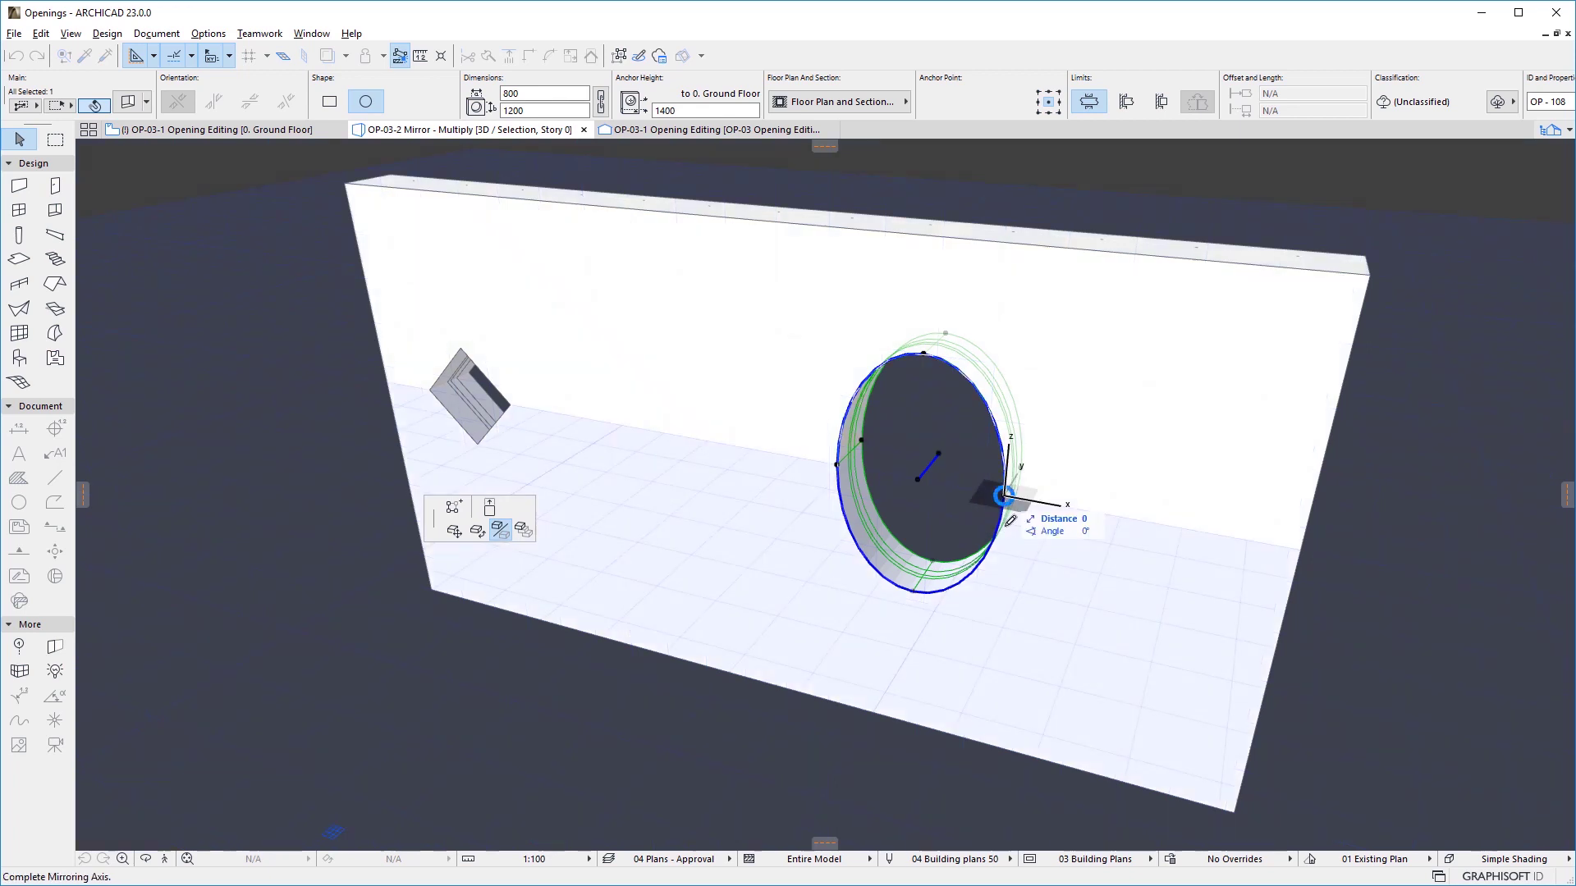
{"action": "left_click", "coordinate": [927, 623]}
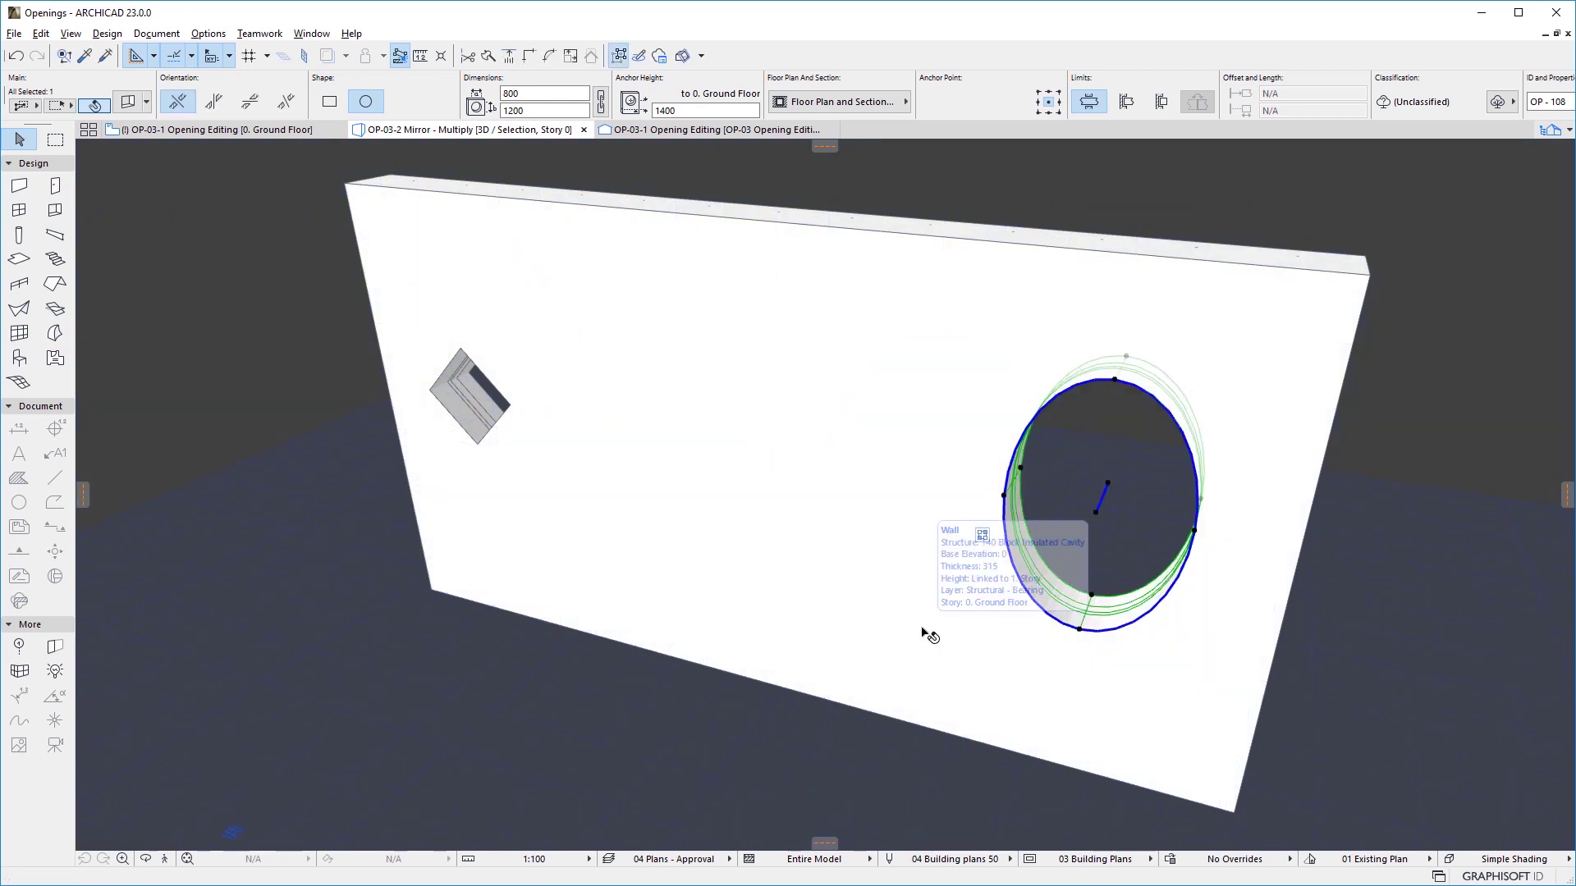
{"action": "left_click", "coordinate": [465, 398]}
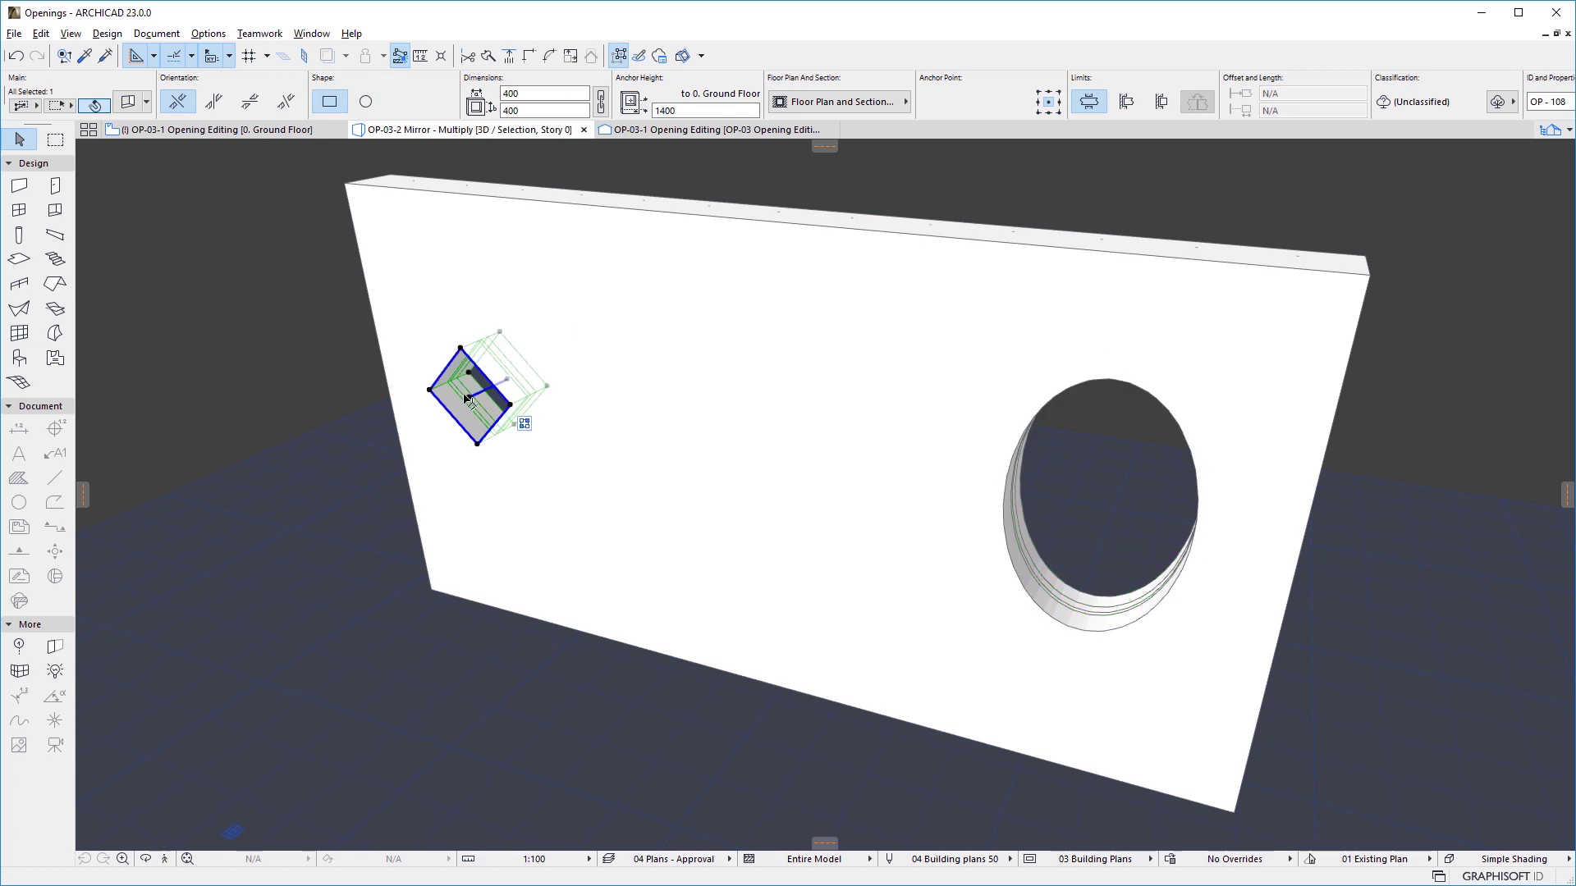
Step: Set Multiply for the rotated opening to Increment with 3 copies
{"action": "left_click", "coordinate": [469, 399]}
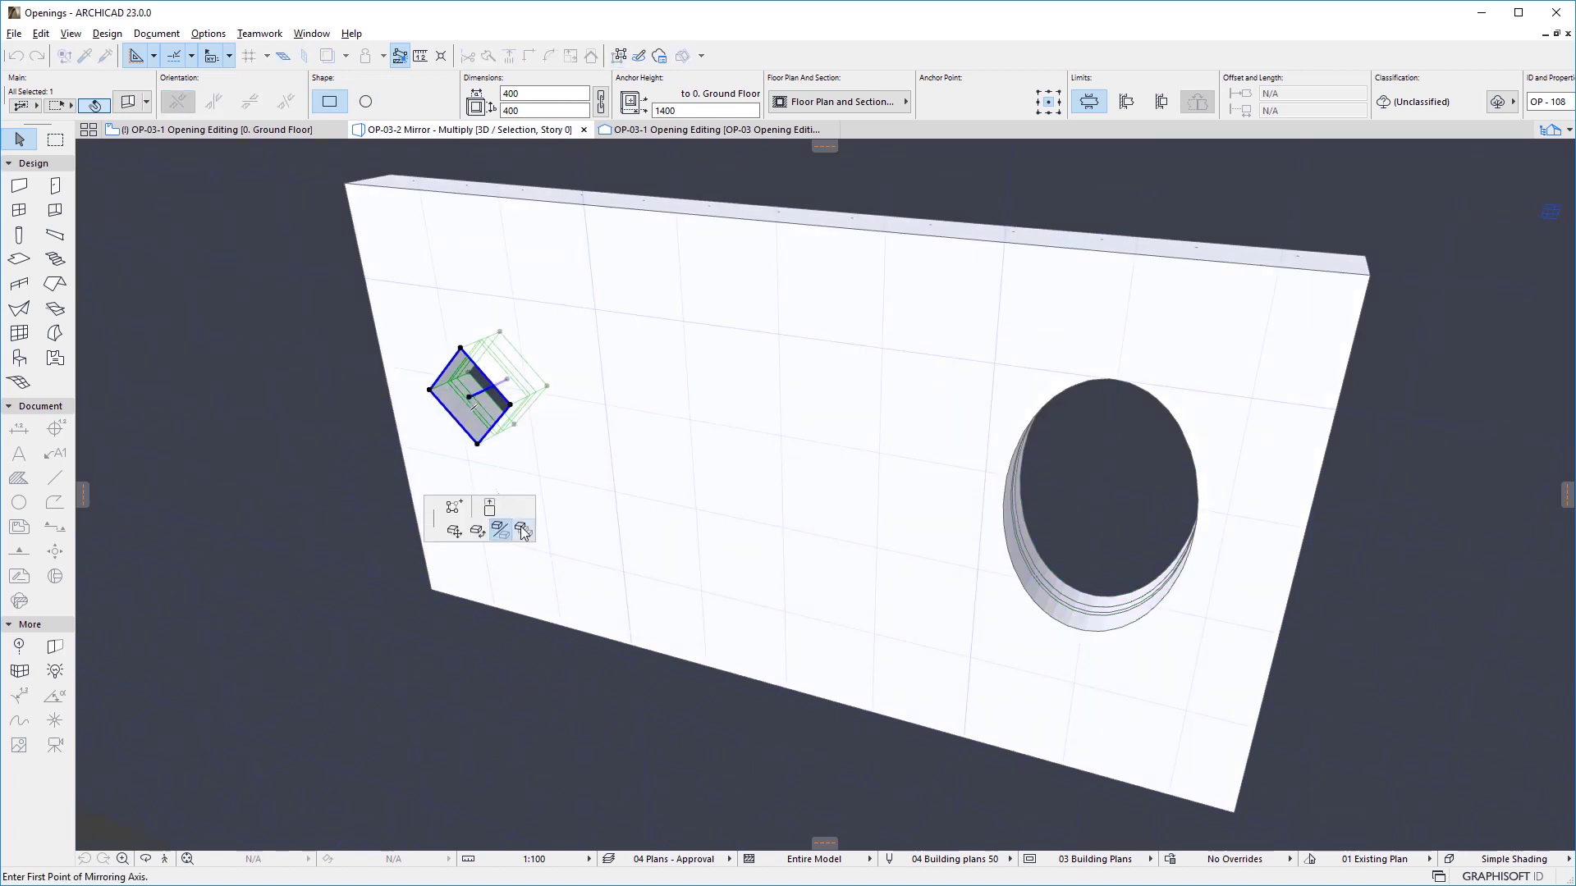
{"action": "left_click", "coordinate": [522, 532]}
{"action": "left_click", "coordinate": [790, 362]}
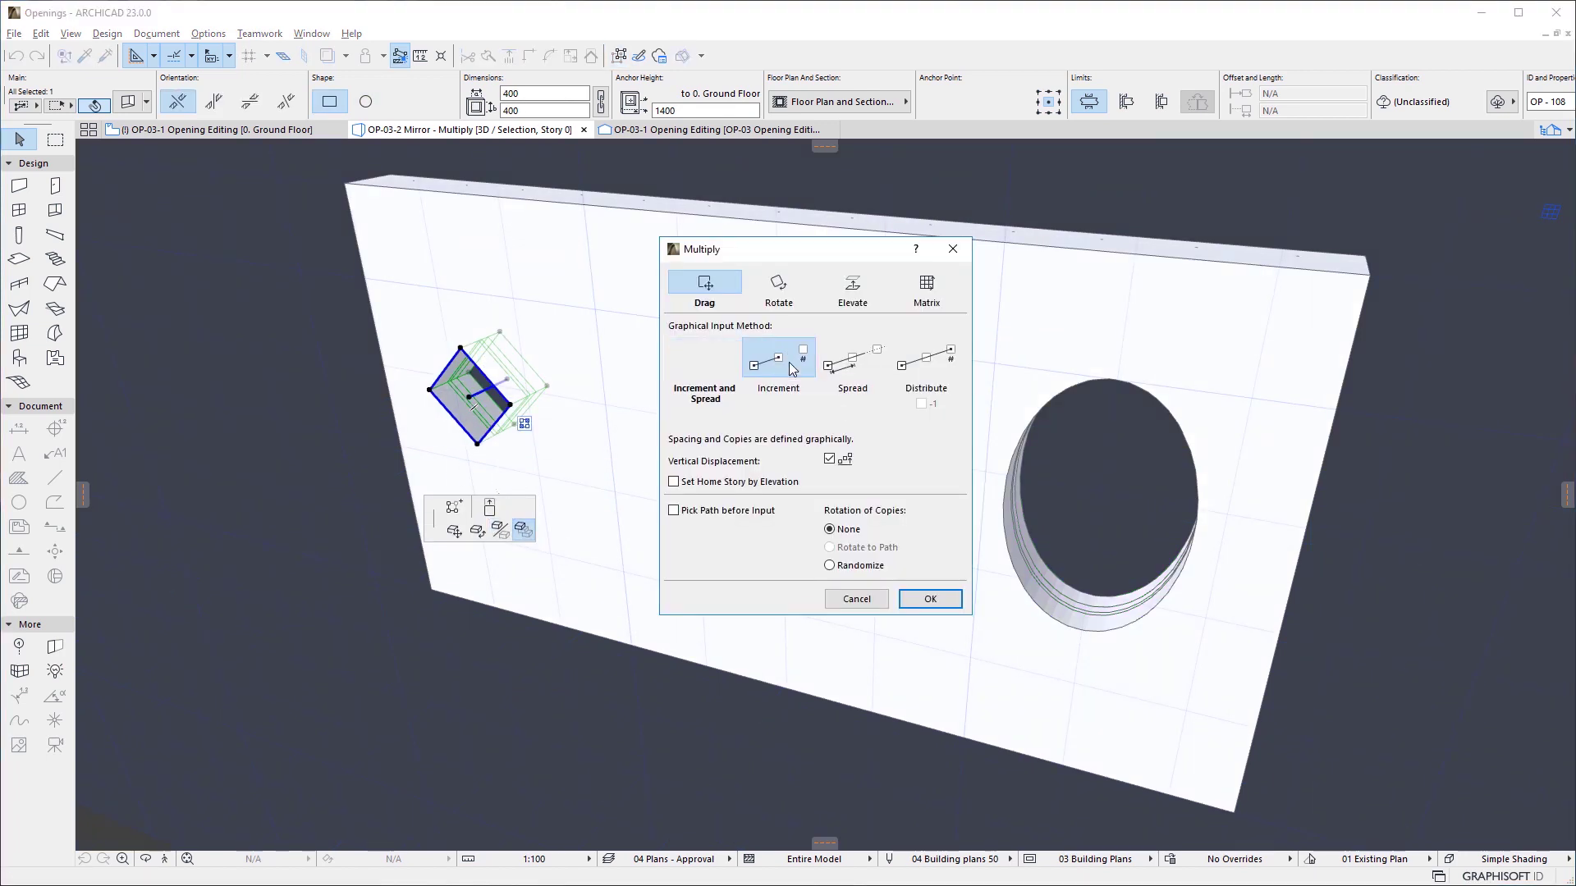
{"action": "left_click_drag", "start_coordinate": [831, 439], "coordinate": [851, 441]}
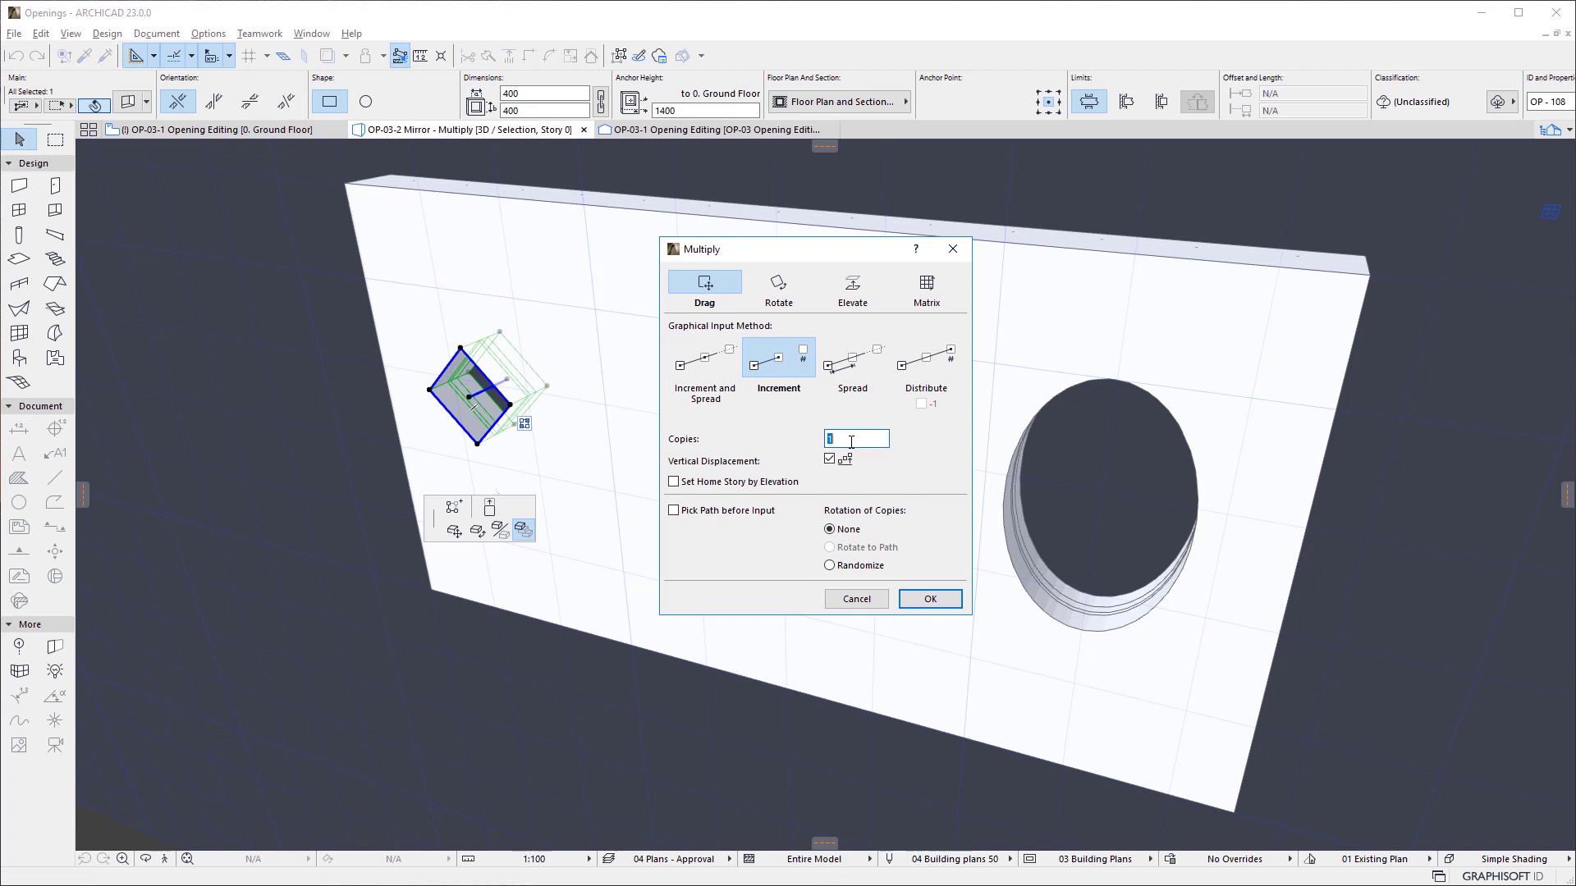
{"action": "type", "text": "3"}
{"action": "left_click", "coordinate": [930, 599]}
Step: Place the three diamond-opening copies evenly spaced along the wall
{"action": "left_click", "coordinate": [468, 397]}
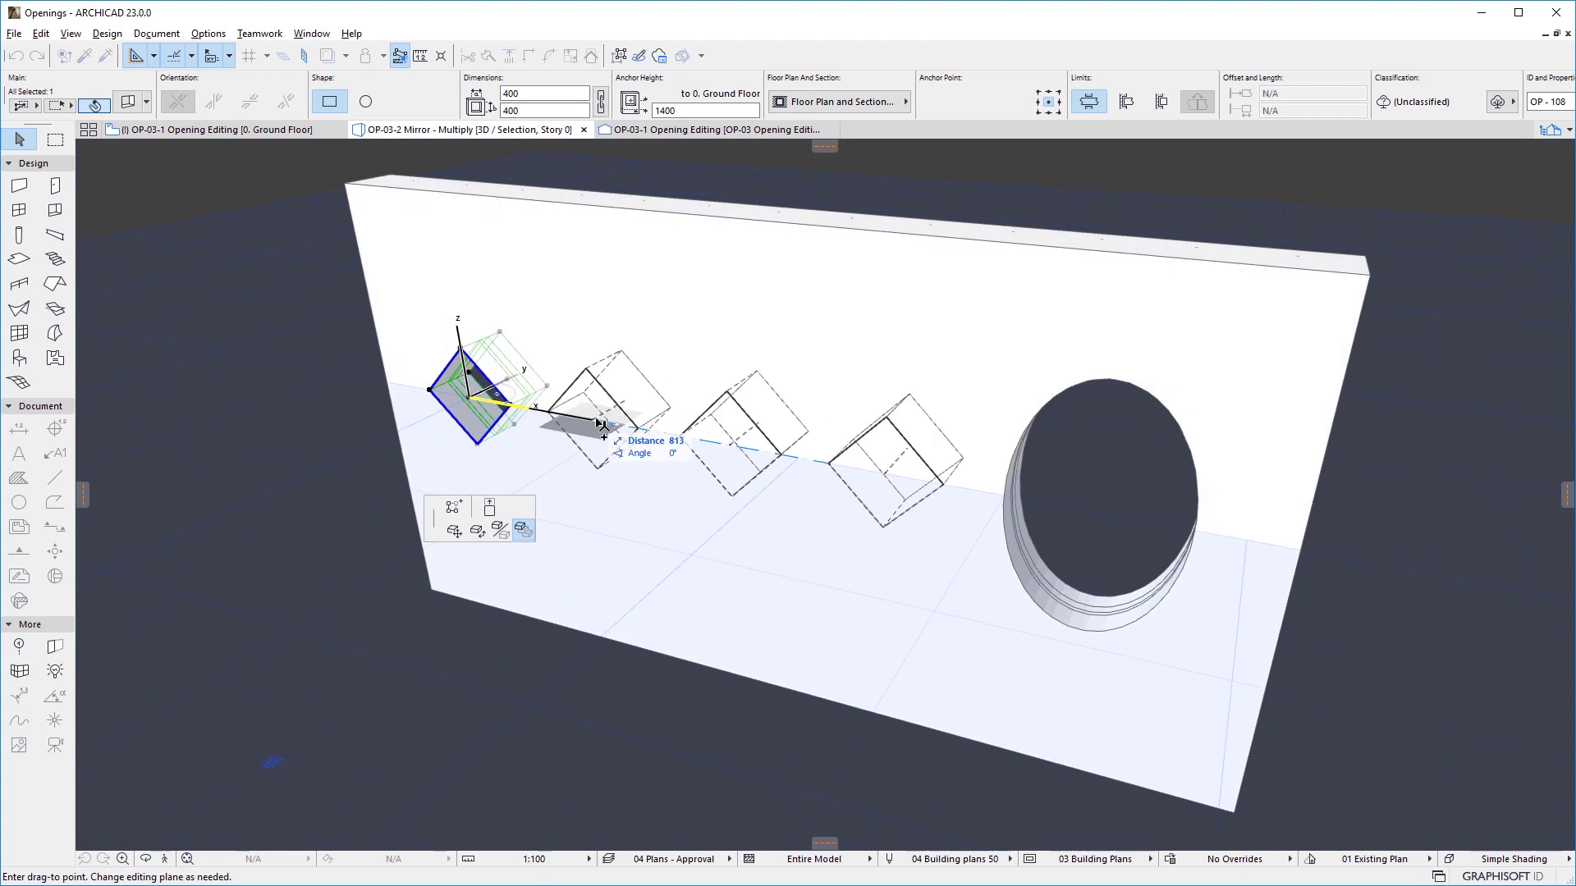
{"action": "left_click", "coordinate": [605, 424]}
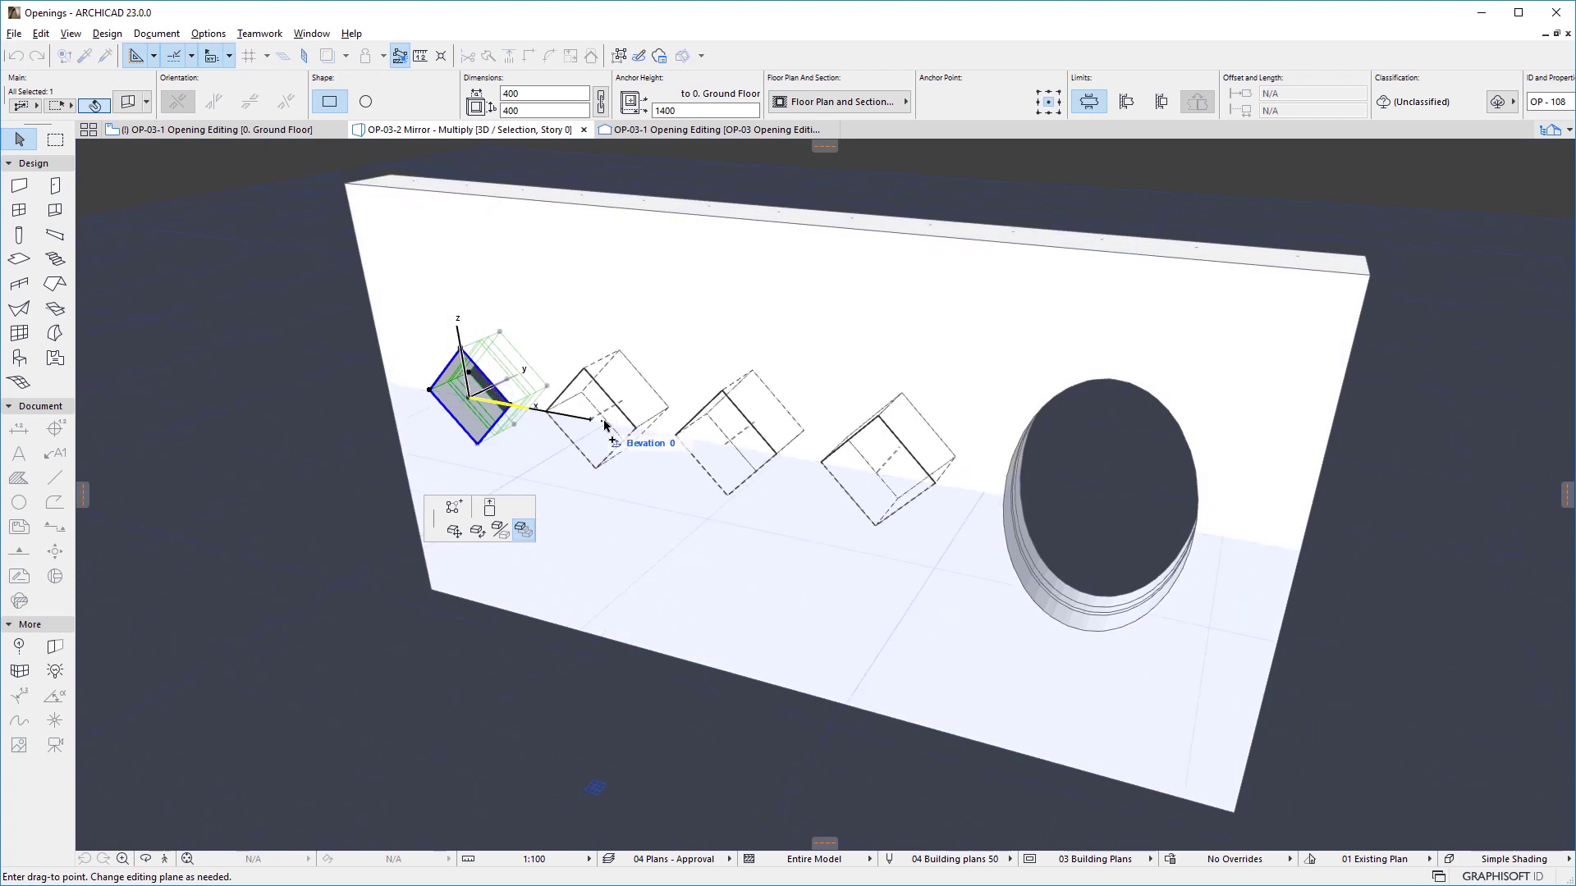
{"action": "left_click", "coordinate": [605, 424]}
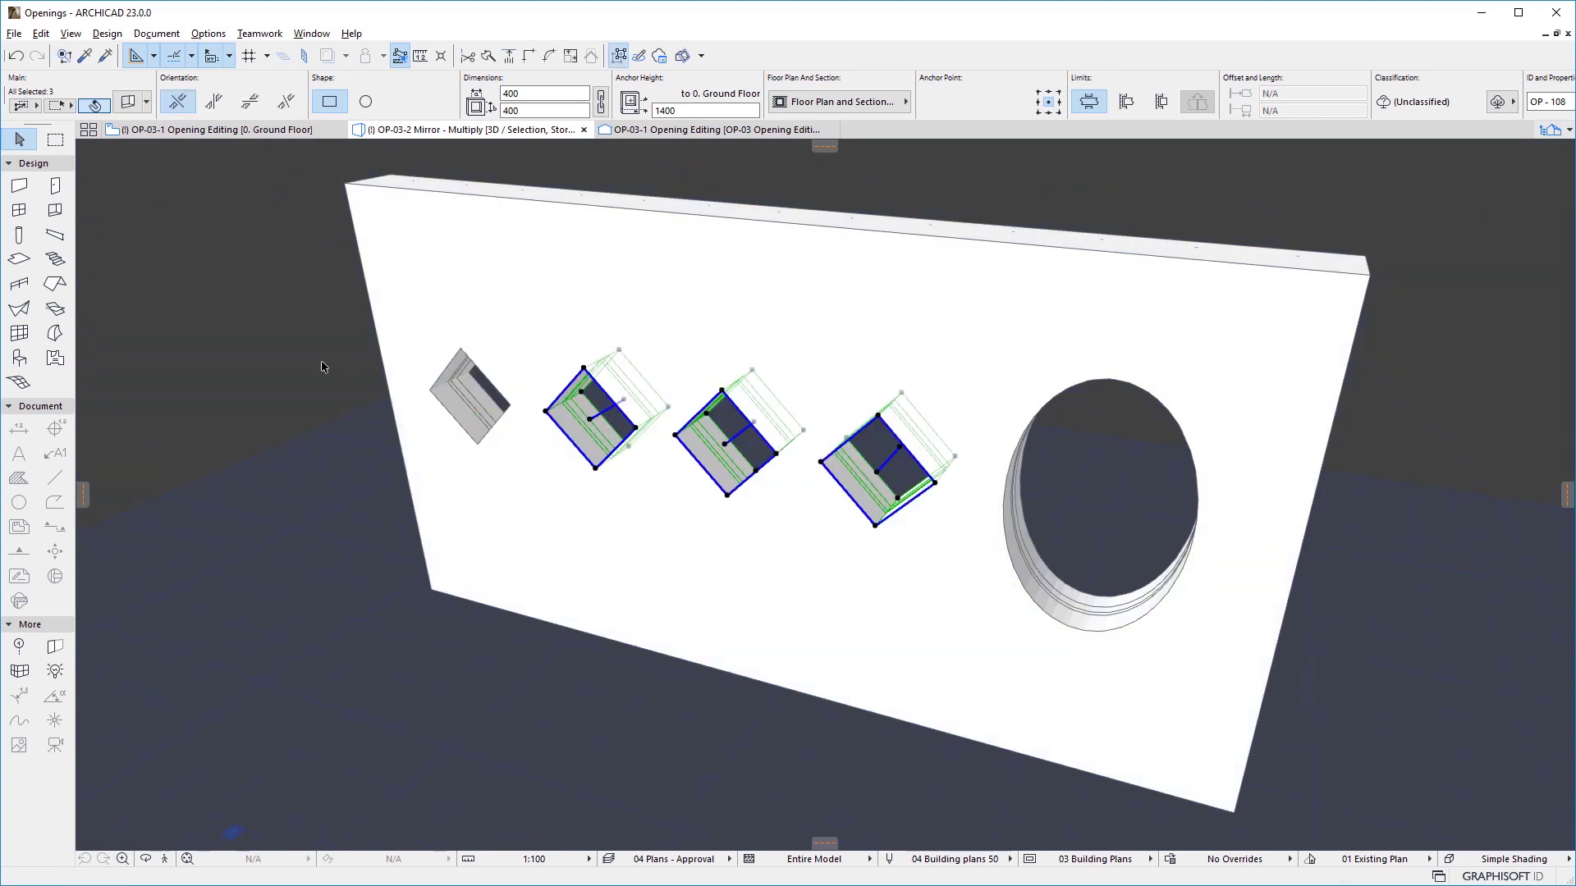
{"action": "key", "text": "Escape"}
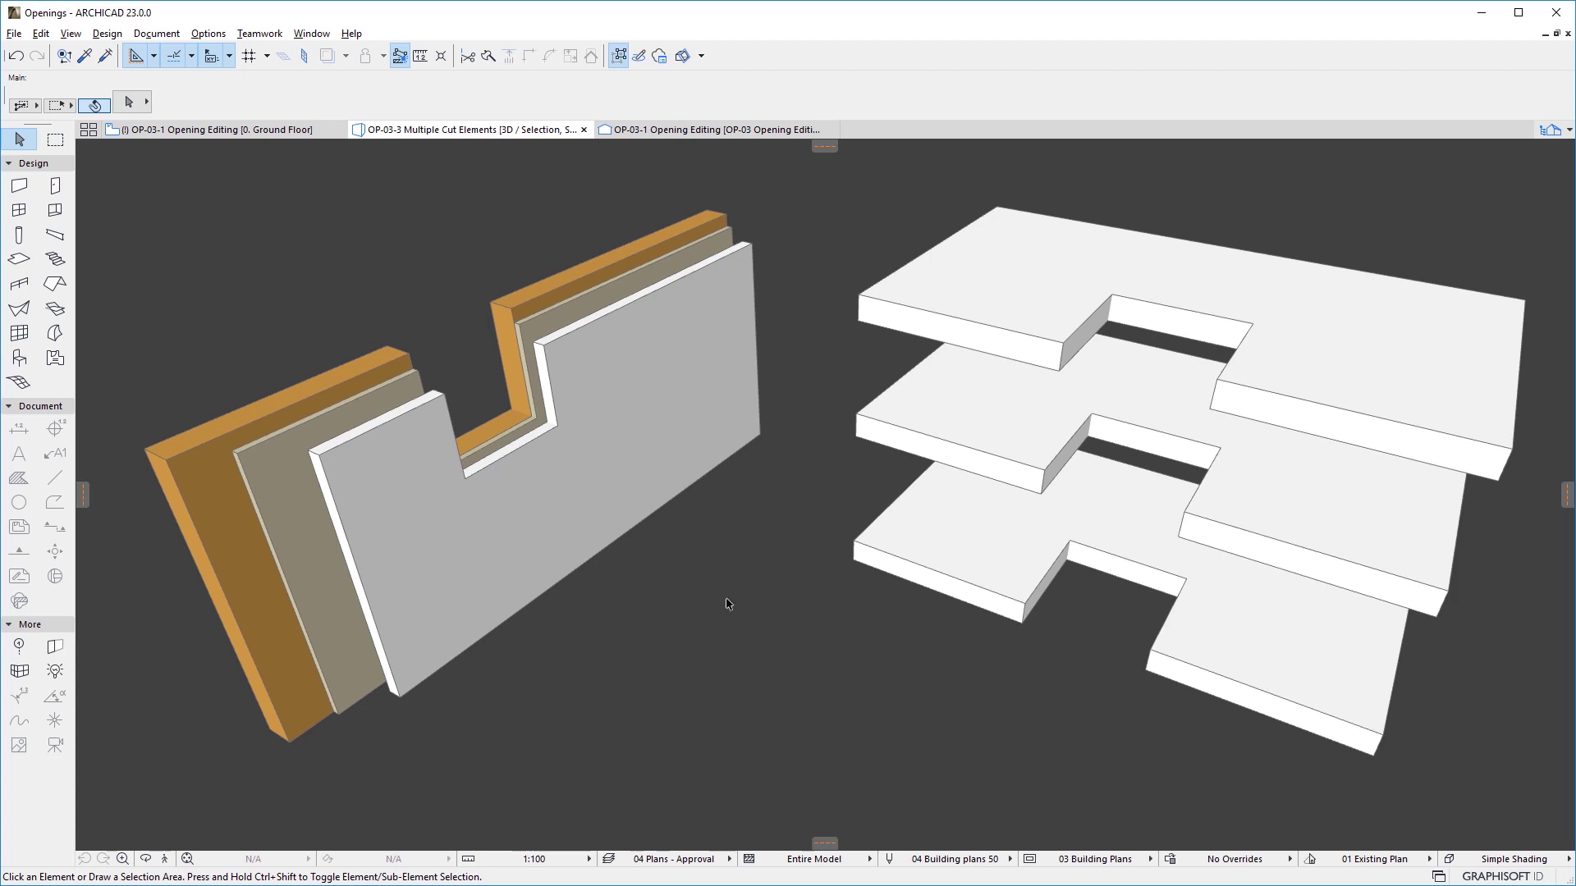
Step: Inspect the opening cutting the three walls and the stacked-slab opening, deselecting each with Esc
{"action": "left_click", "coordinate": [558, 427]}
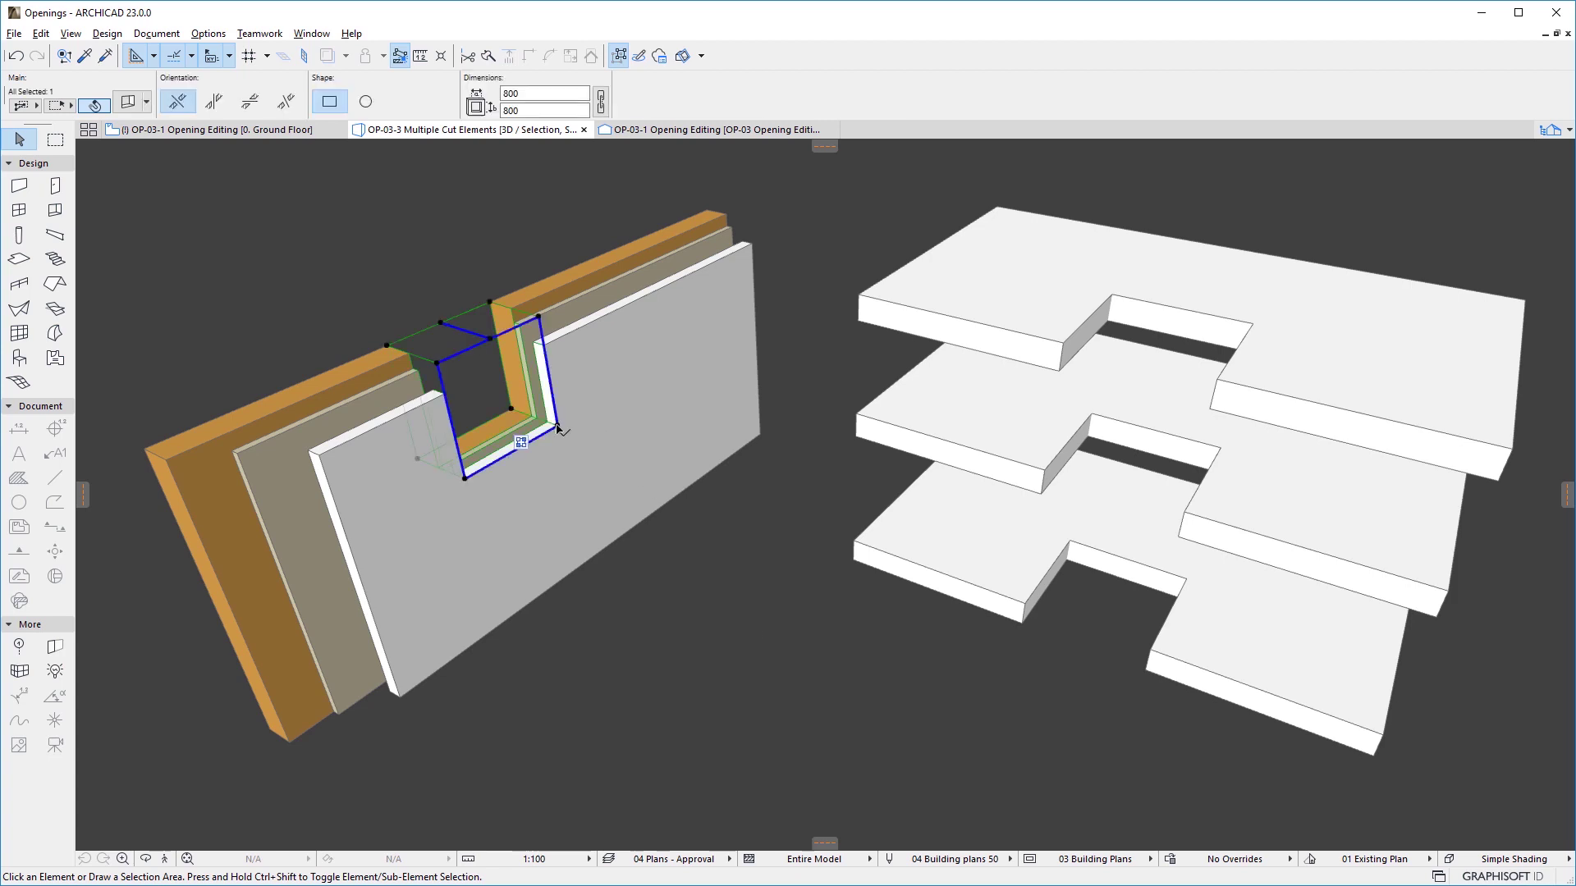
{"action": "left_click", "coordinate": [675, 654]}
{"action": "left_click", "coordinate": [417, 547]}
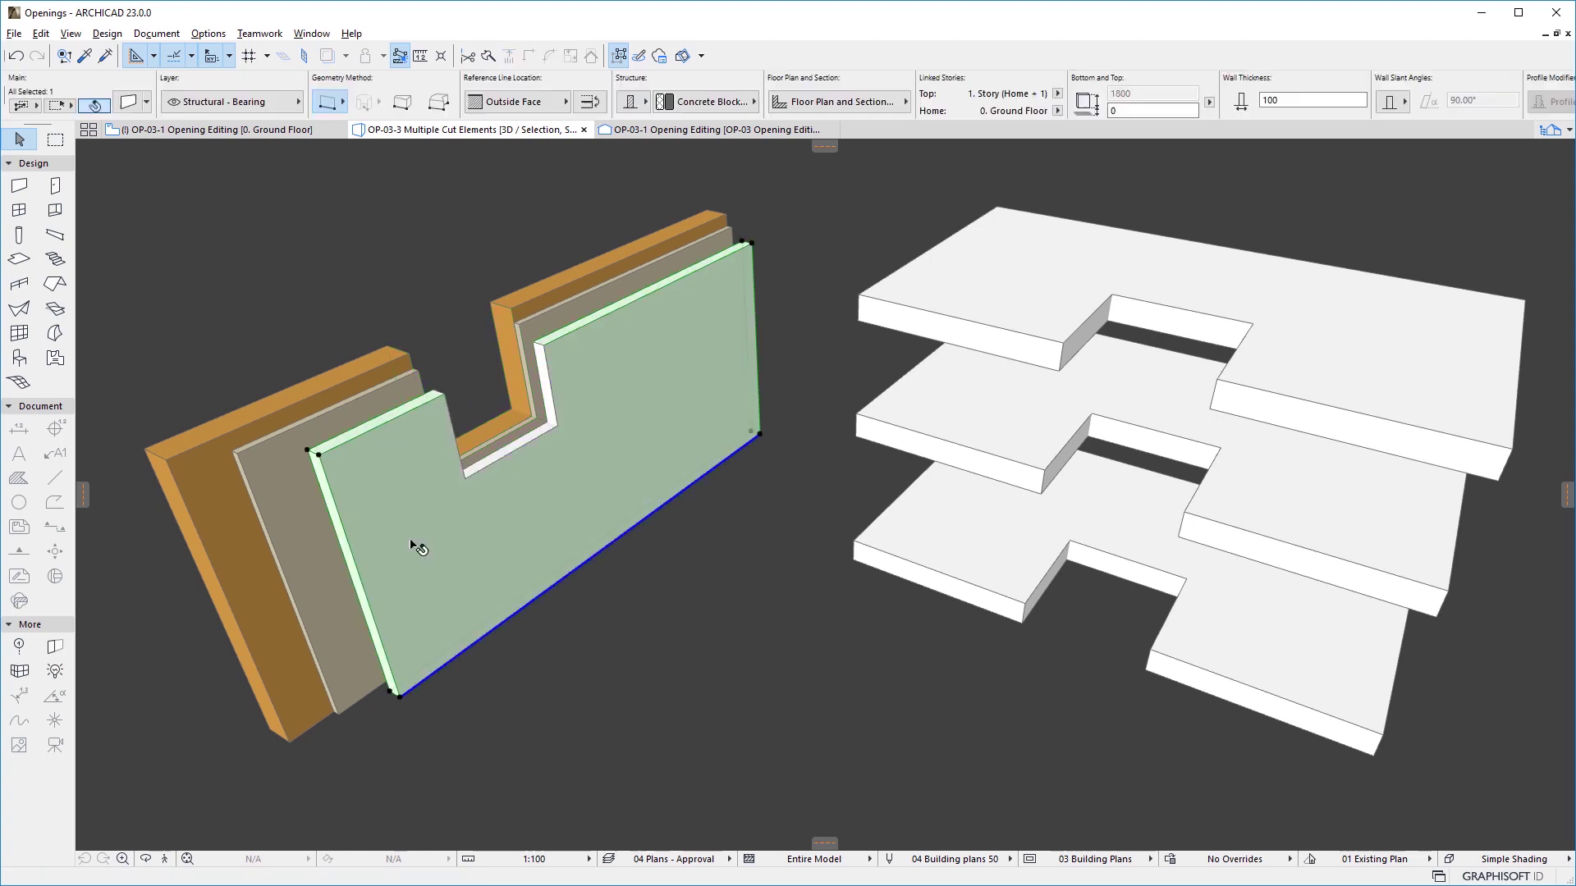
{"action": "left_click", "coordinate": [312, 563]}
{"action": "left_click", "coordinate": [262, 583]}
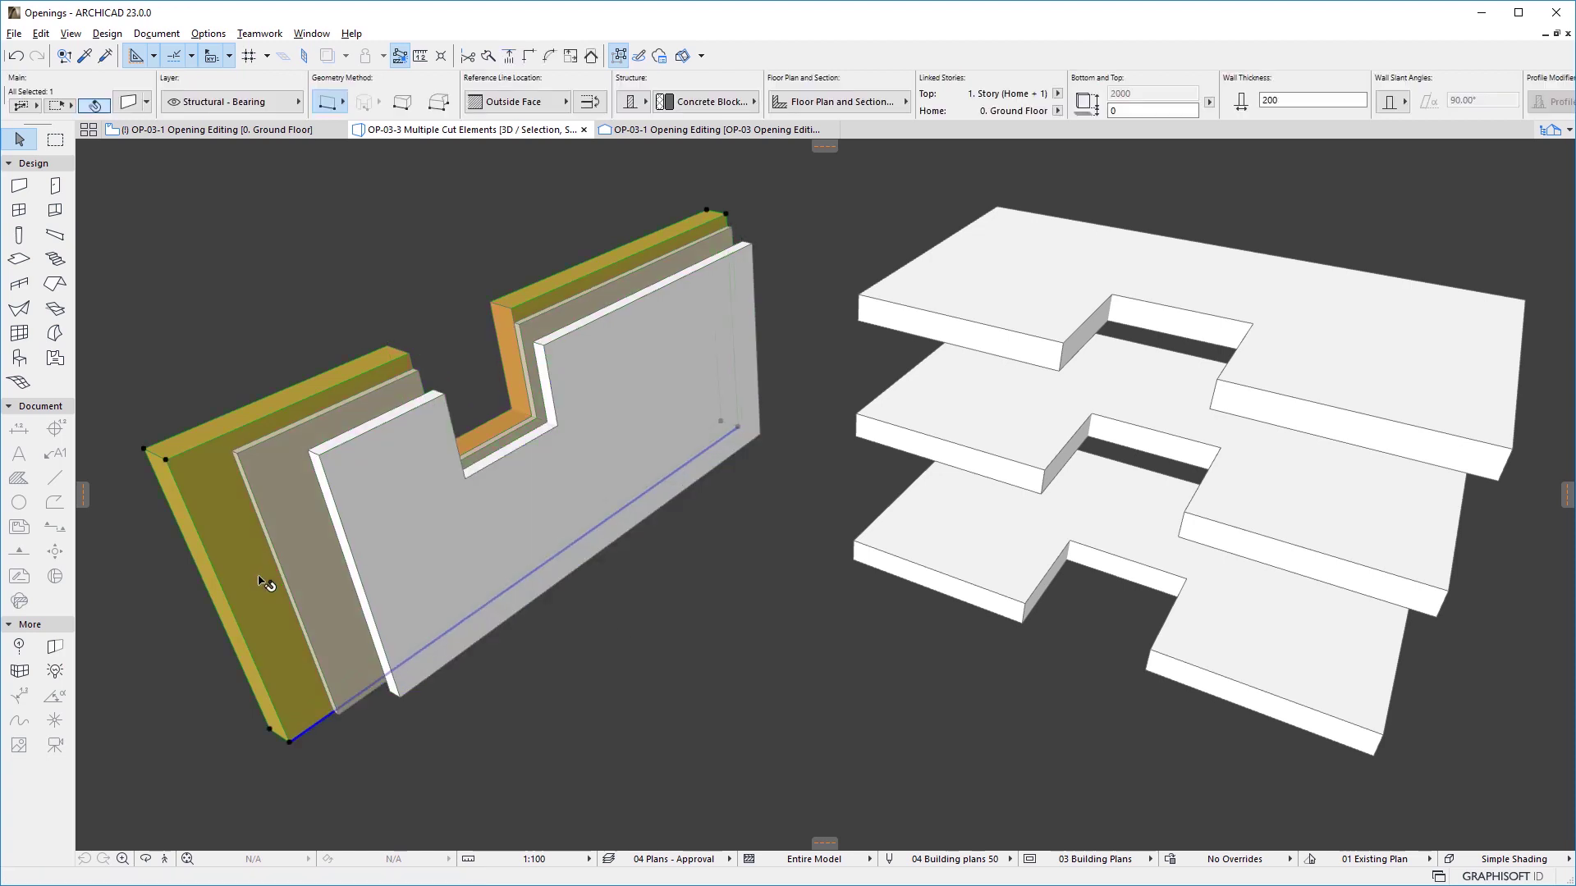
{"action": "left_click", "coordinate": [558, 427]}
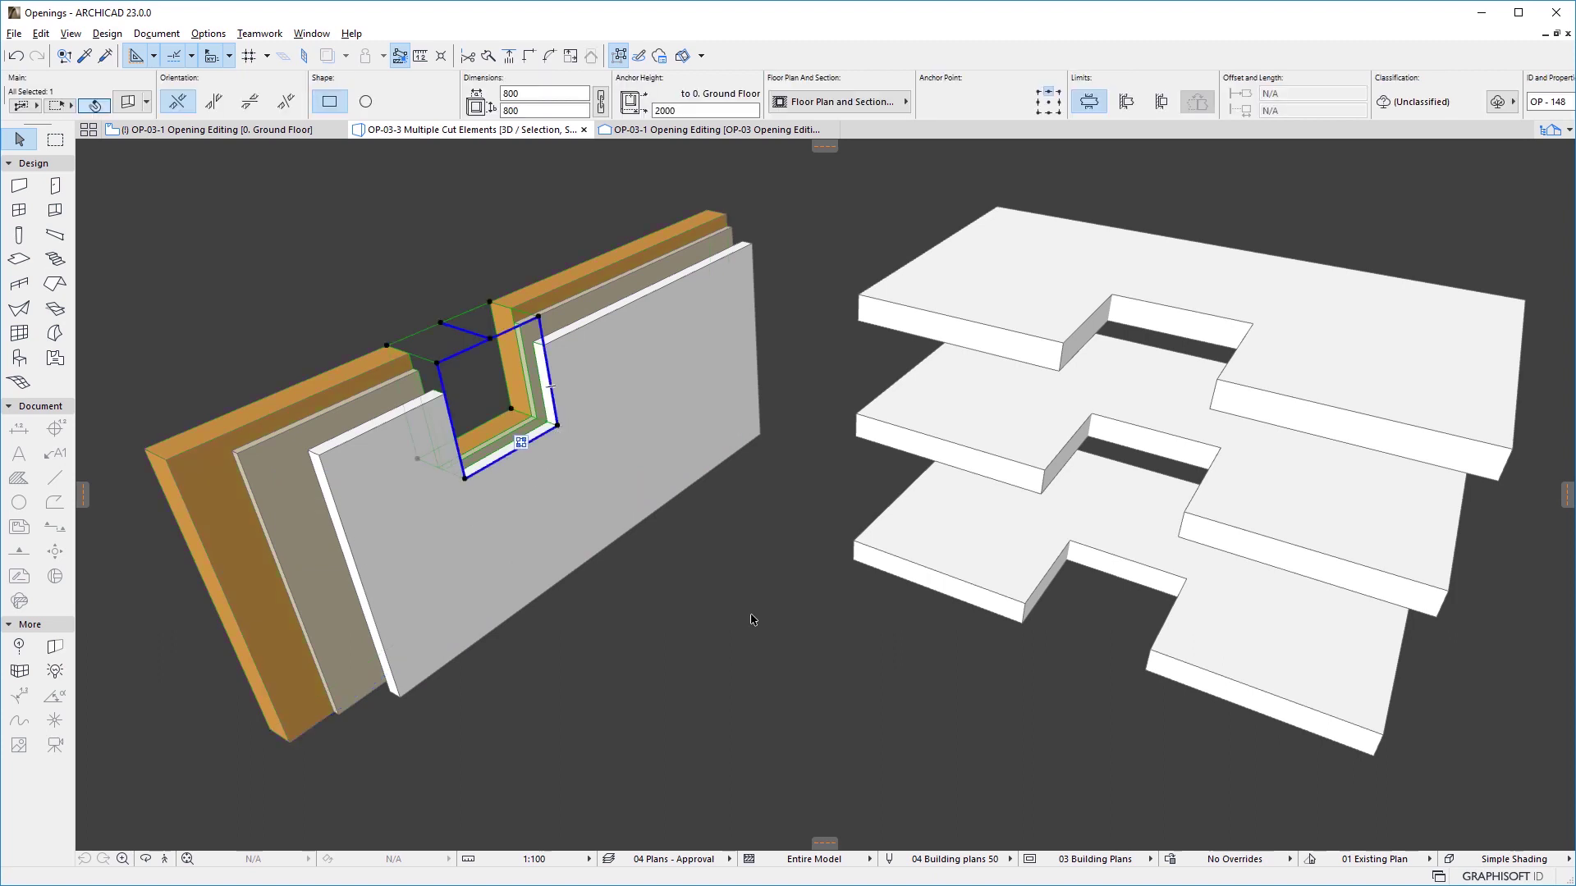
{"action": "key", "text": "Escape"}
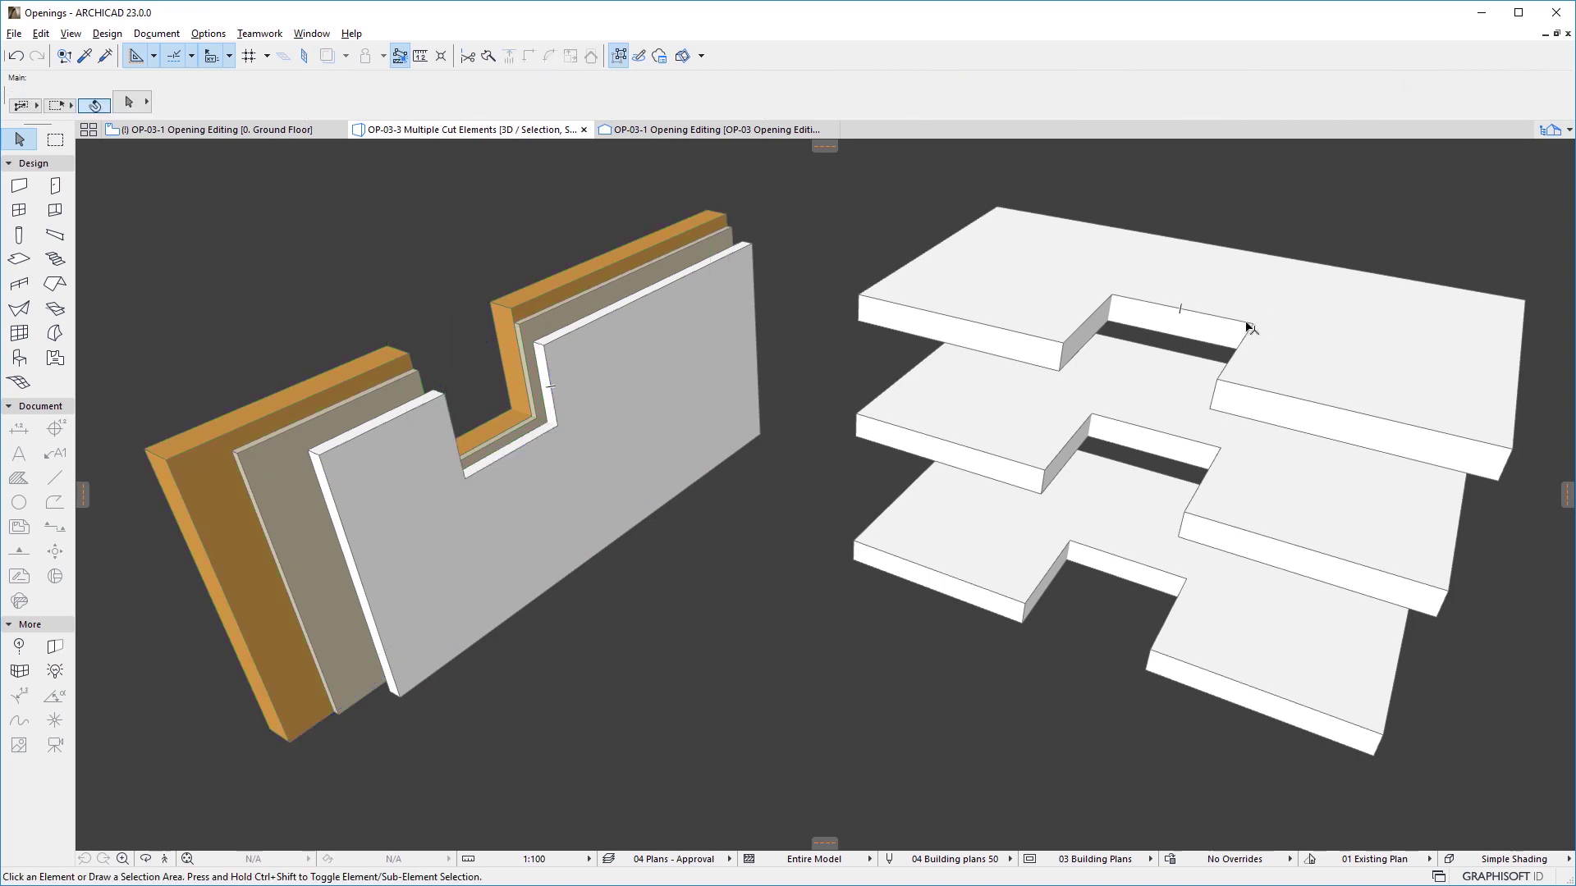
{"action": "left_click", "coordinate": [1248, 328]}
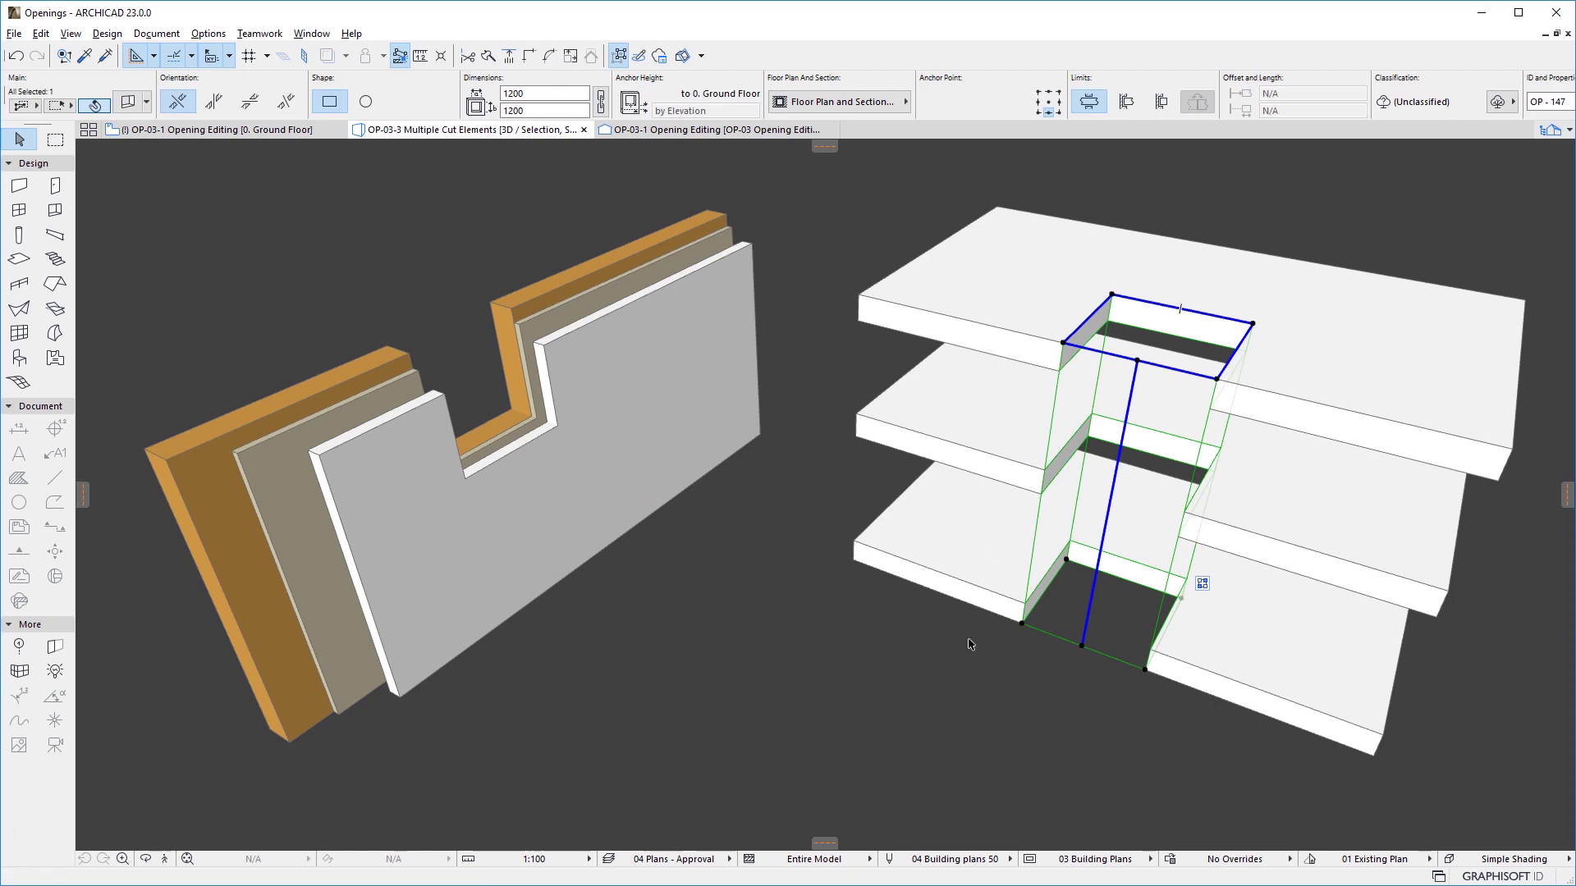
{"action": "key", "text": "Escape"}
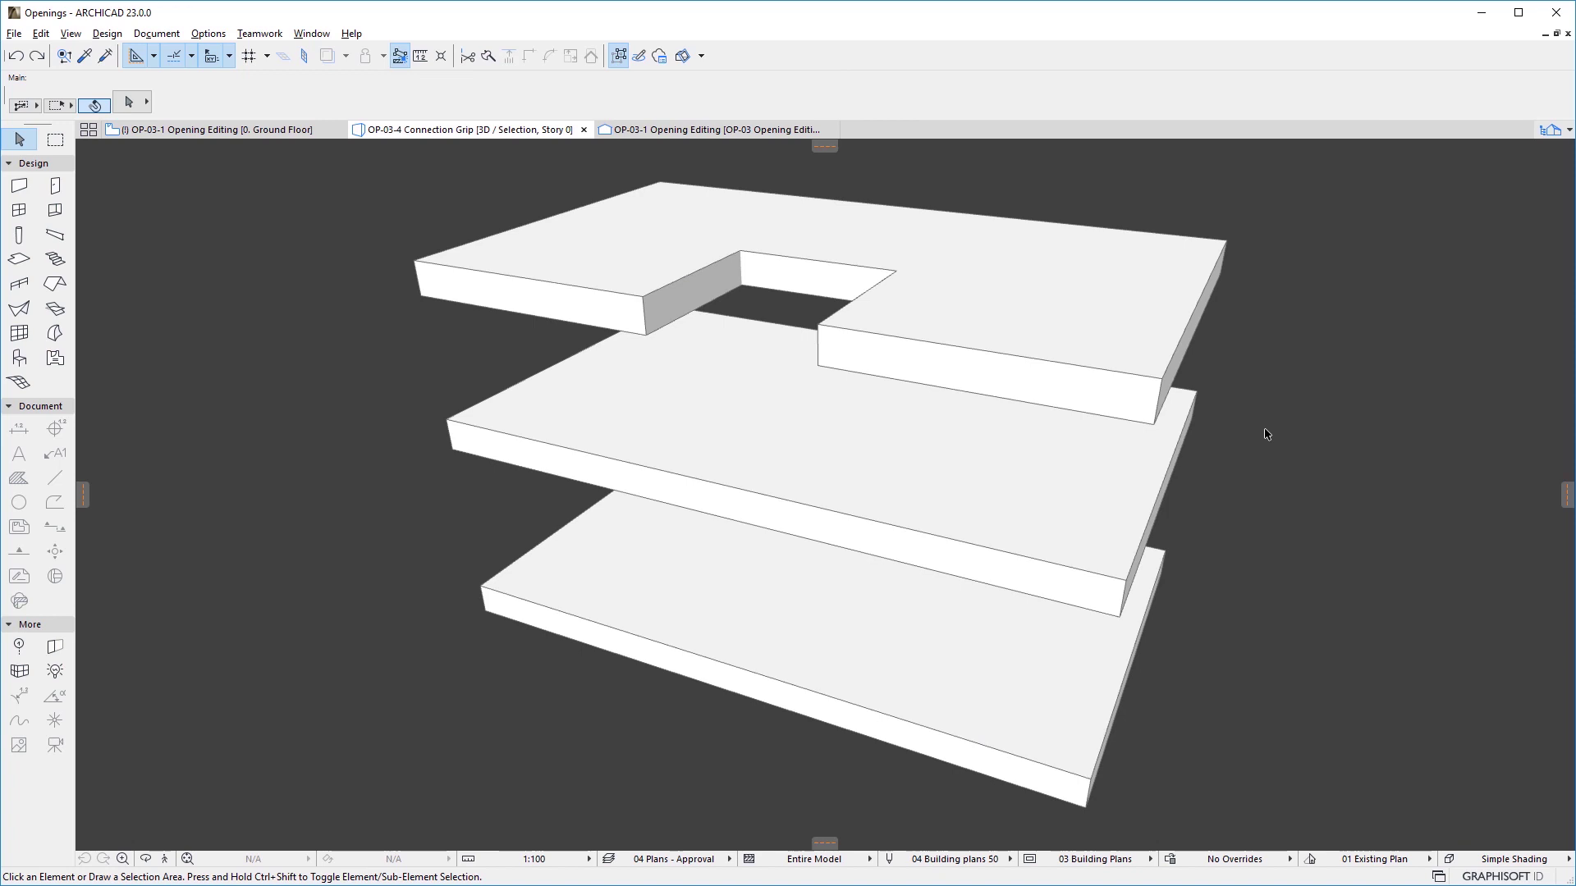
Step: Add the middle slab to the square opening's cut elements so it cuts through it as well
{"action": "left_click", "coordinate": [896, 281]}
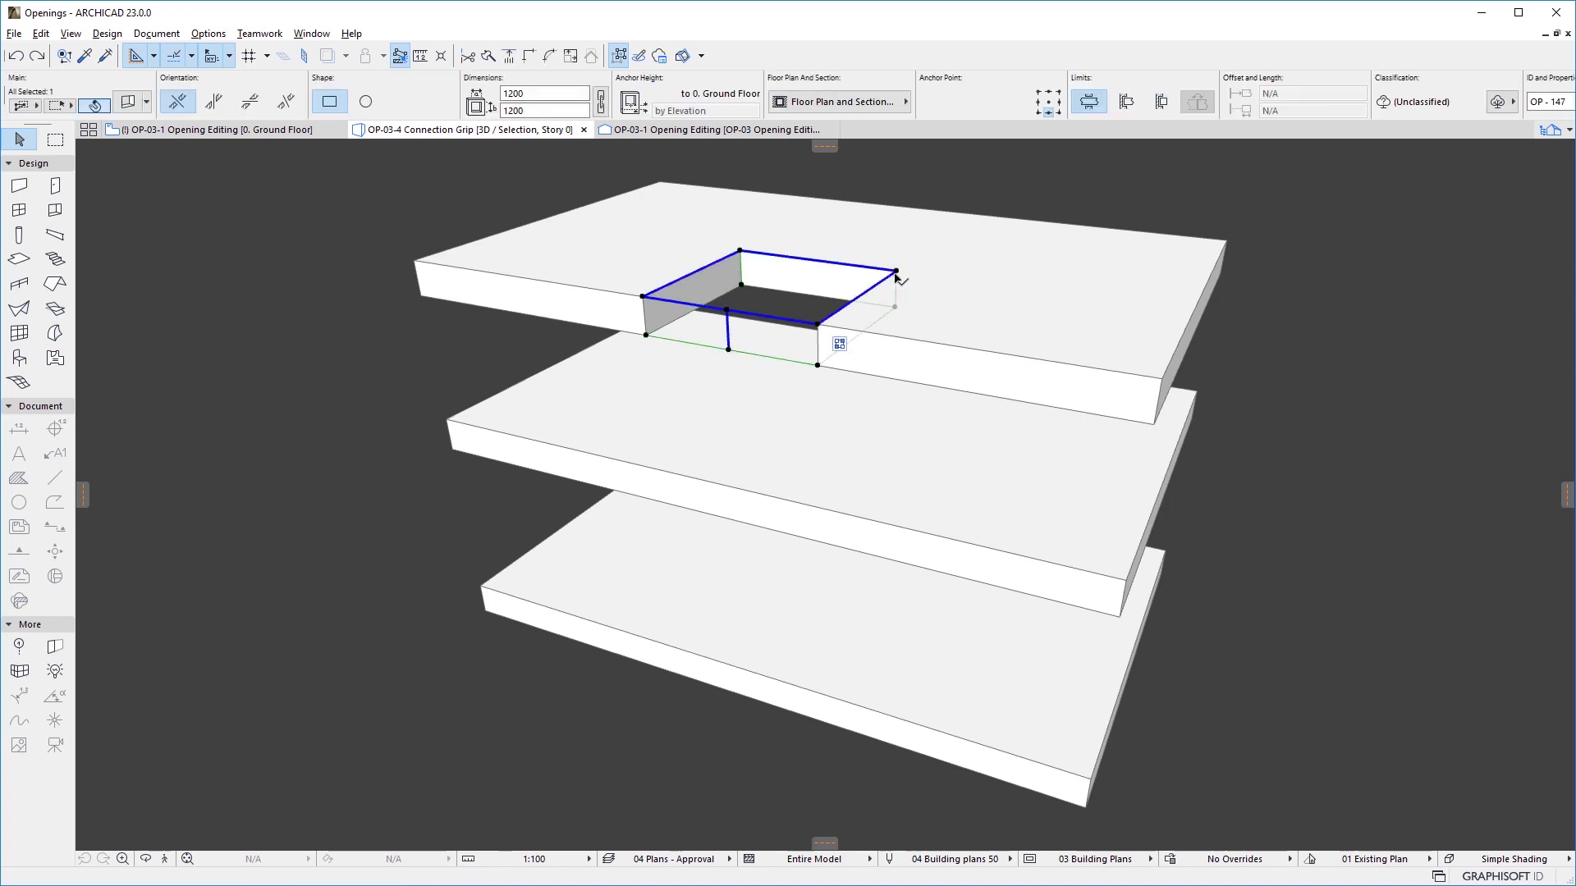
{"action": "left_click", "coordinate": [896, 271]}
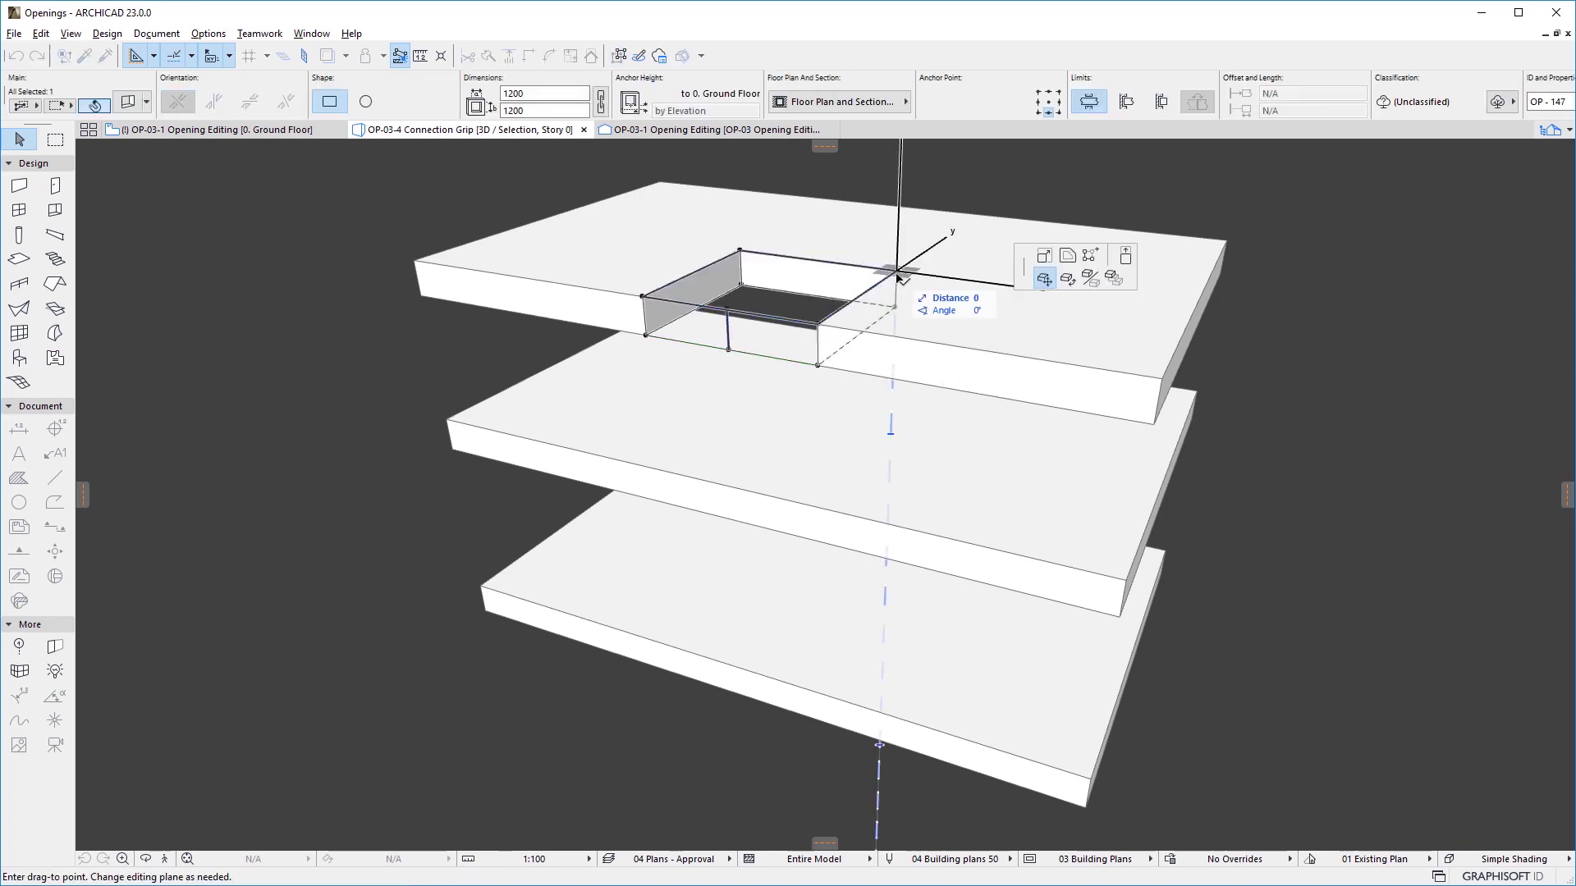
{"action": "left_click", "coordinate": [1091, 258]}
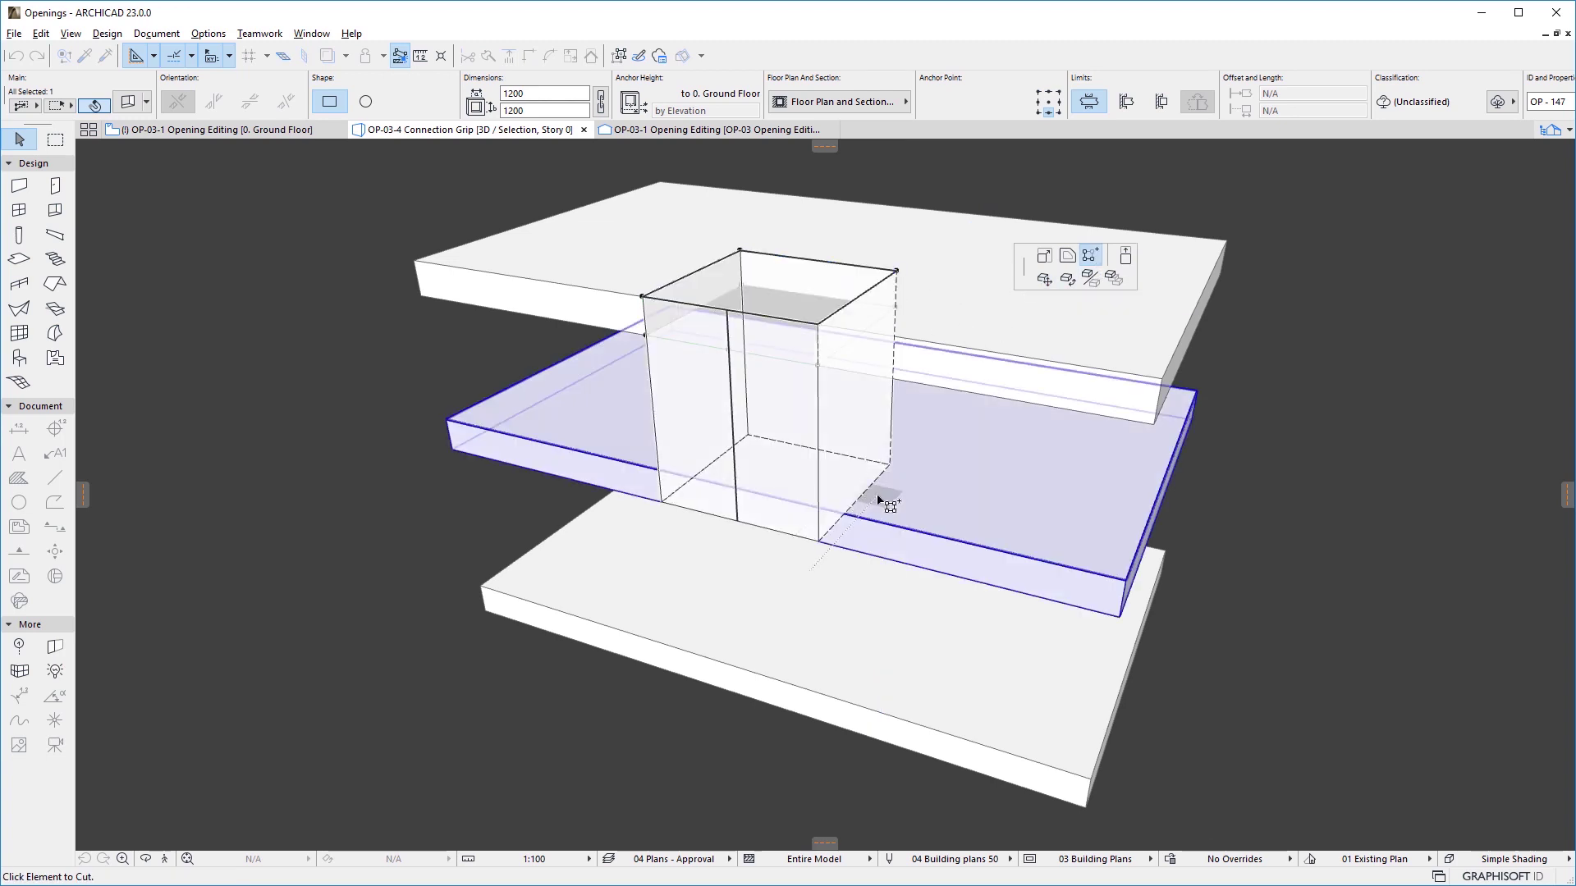
{"action": "left_click", "coordinate": [879, 496]}
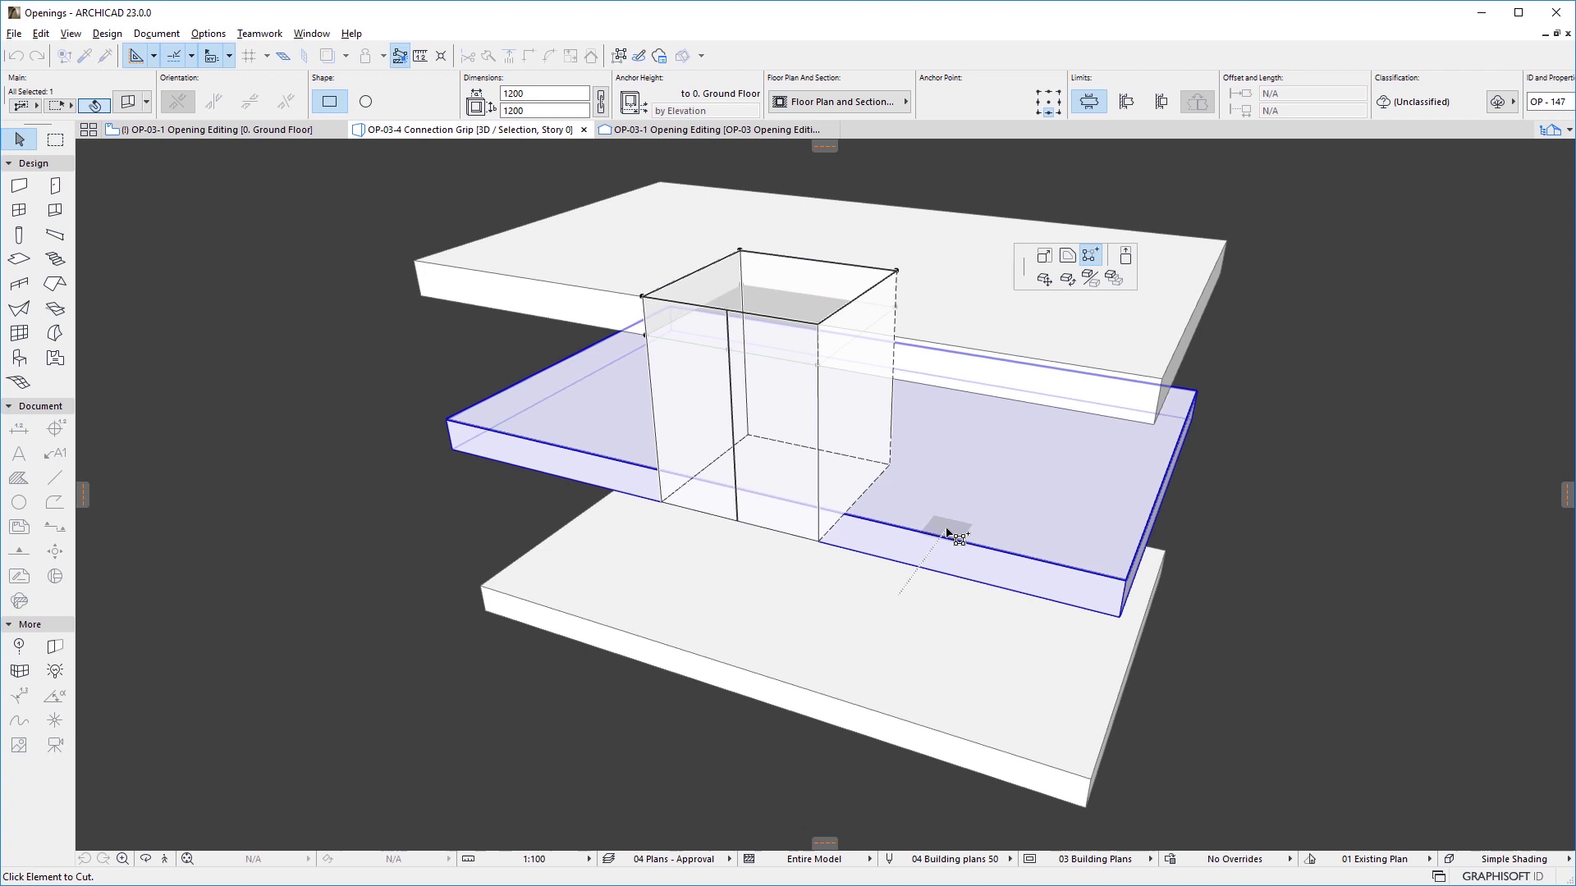
{"action": "left_click", "coordinate": [948, 535]}
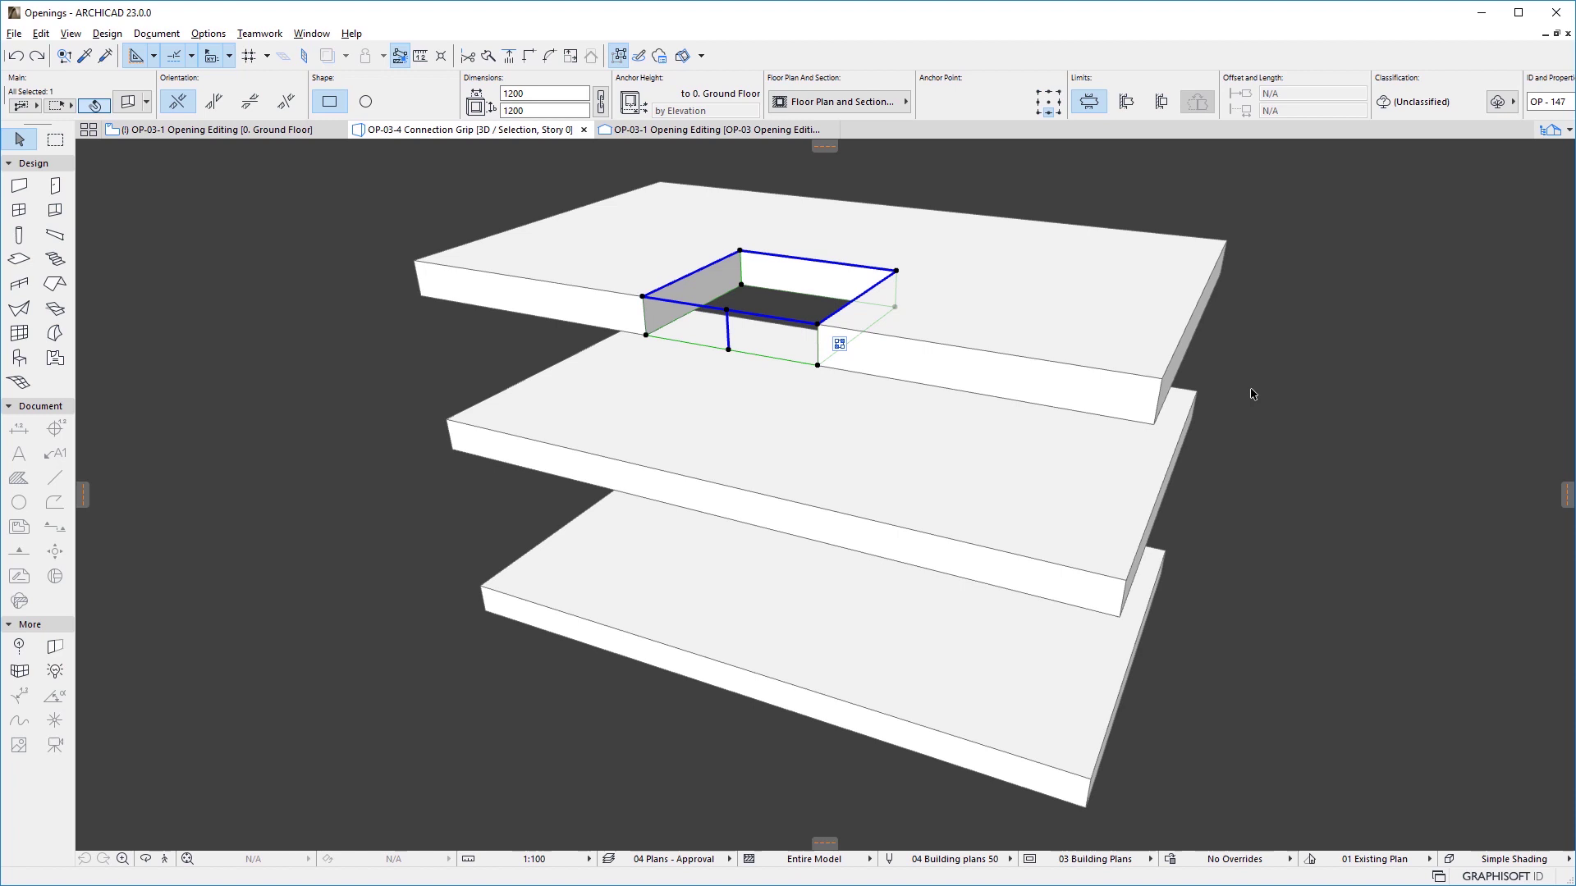
{"action": "mouse_move", "coordinate": [838, 344]}
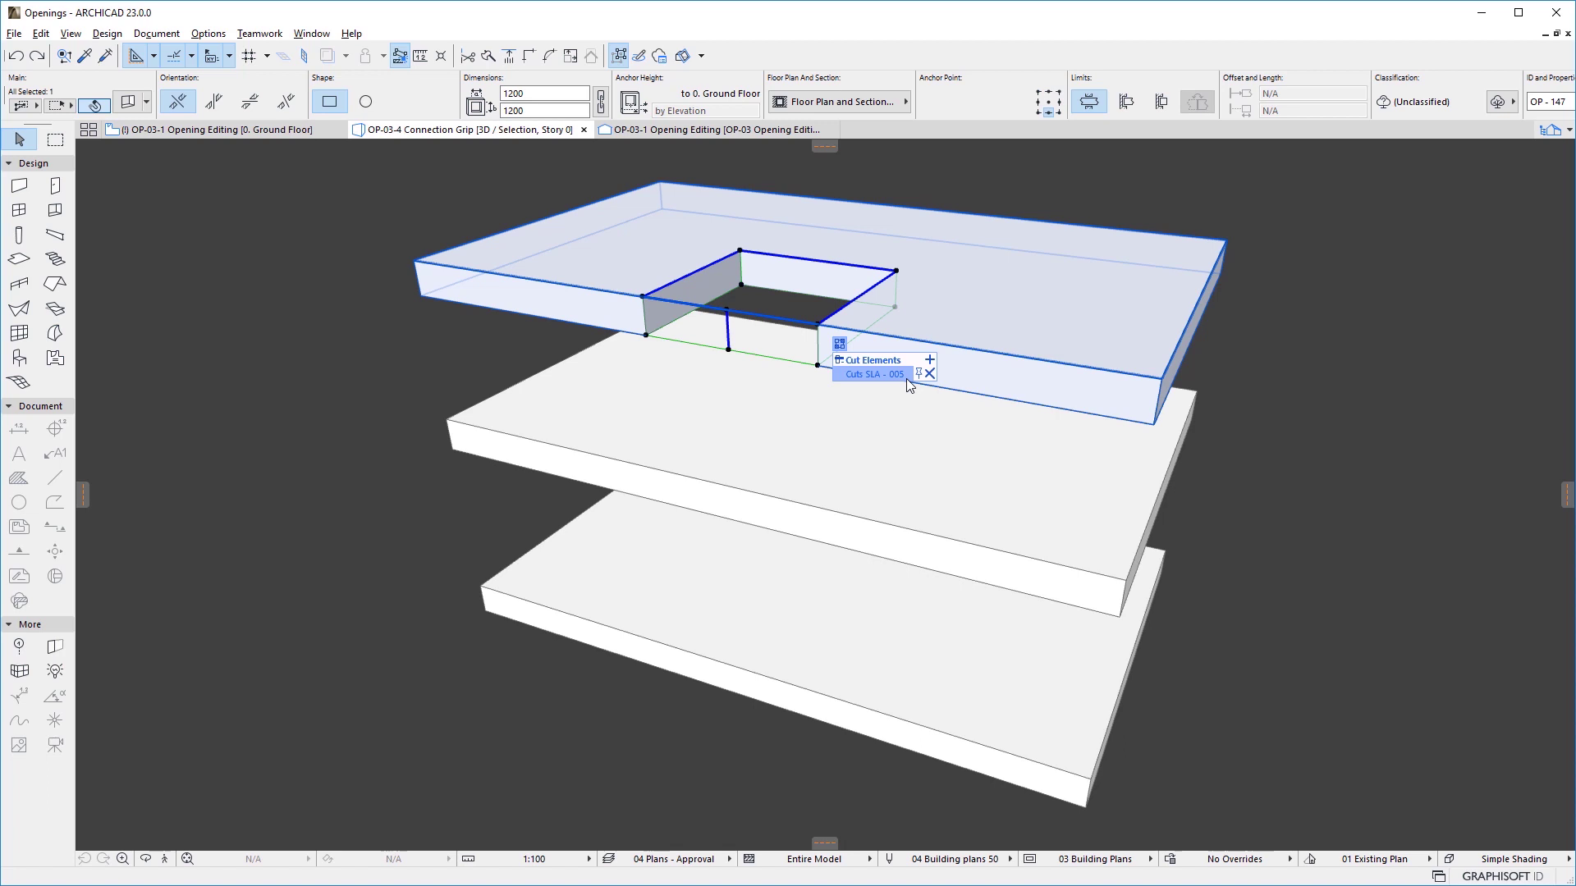
{"action": "left_click", "coordinate": [931, 362]}
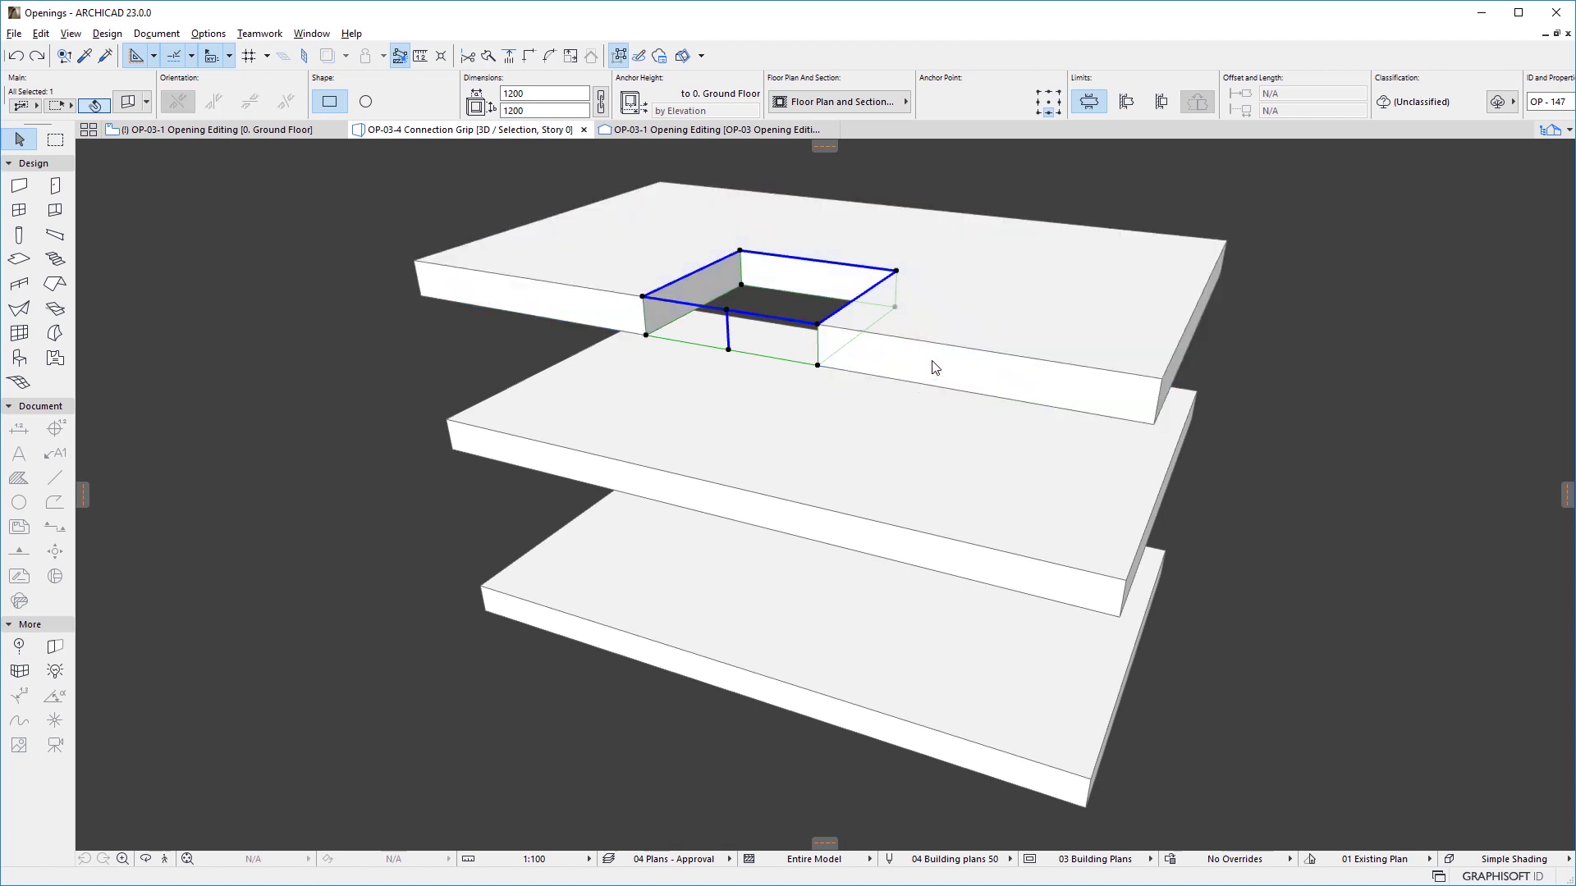
{"action": "left_click", "coordinate": [913, 532]}
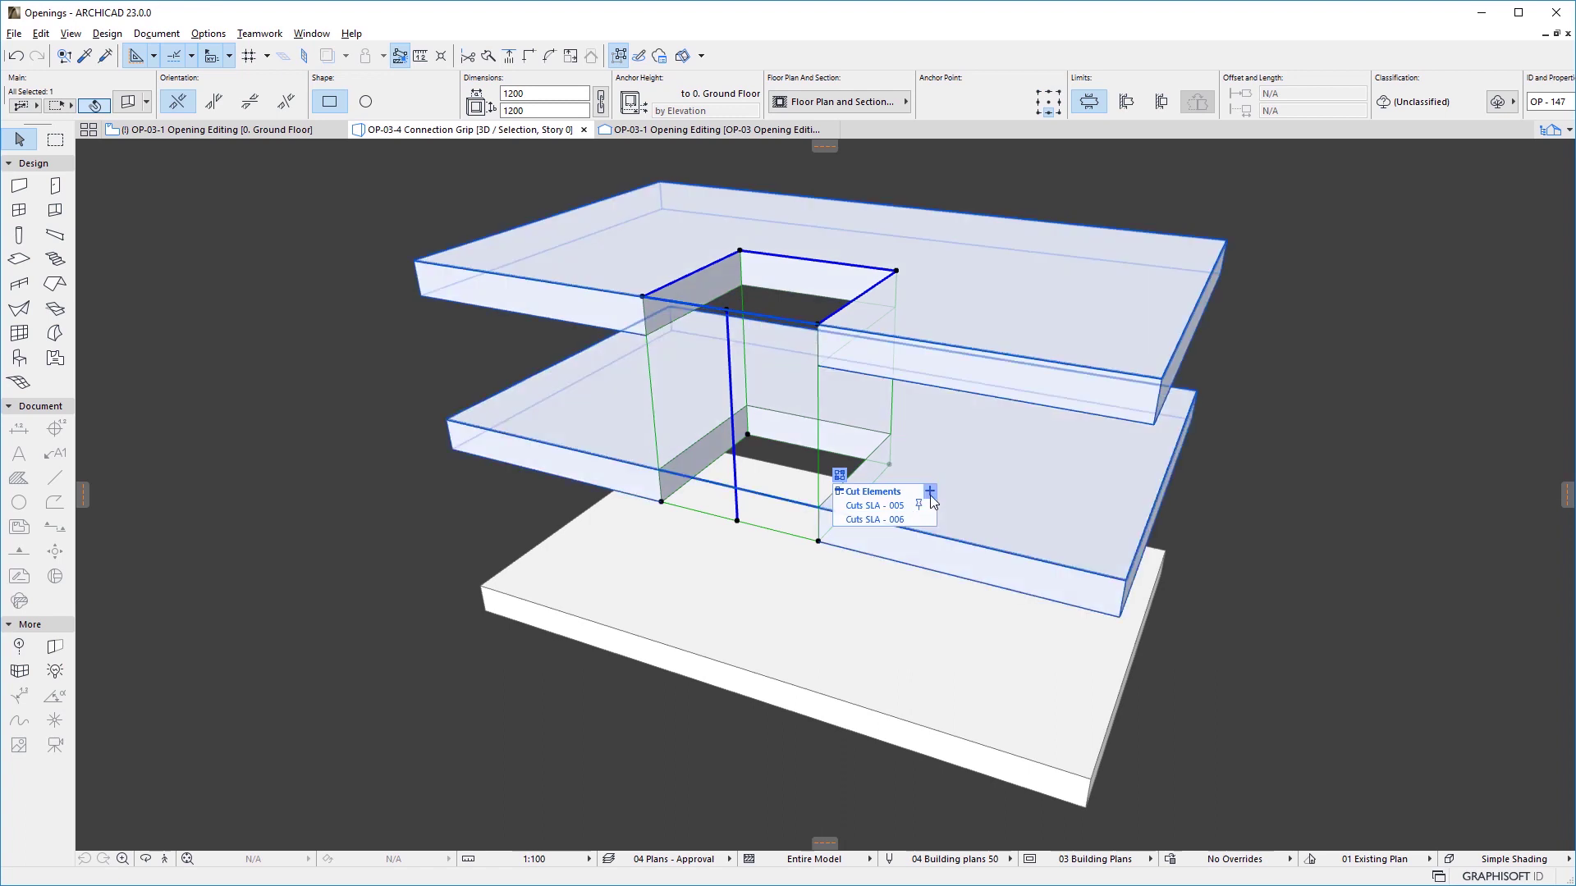
{"action": "left_click", "coordinate": [929, 503]}
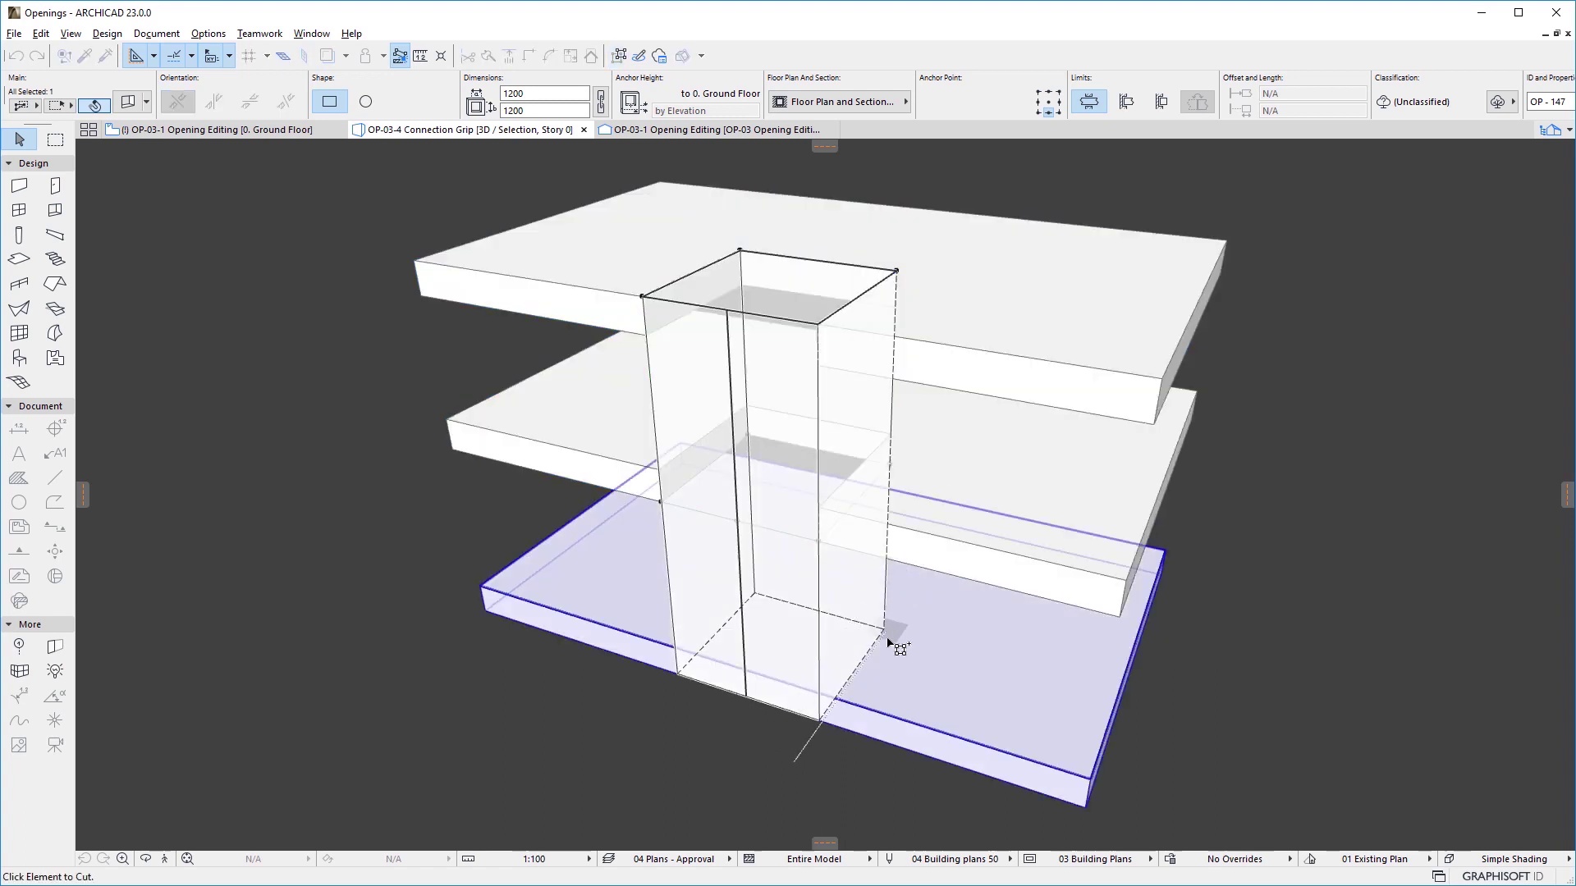
Step: Add the bottom slab SLA-007 to the opening's cuts and pin its connection to SLA-006
{"action": "left_click", "coordinate": [894, 707]}
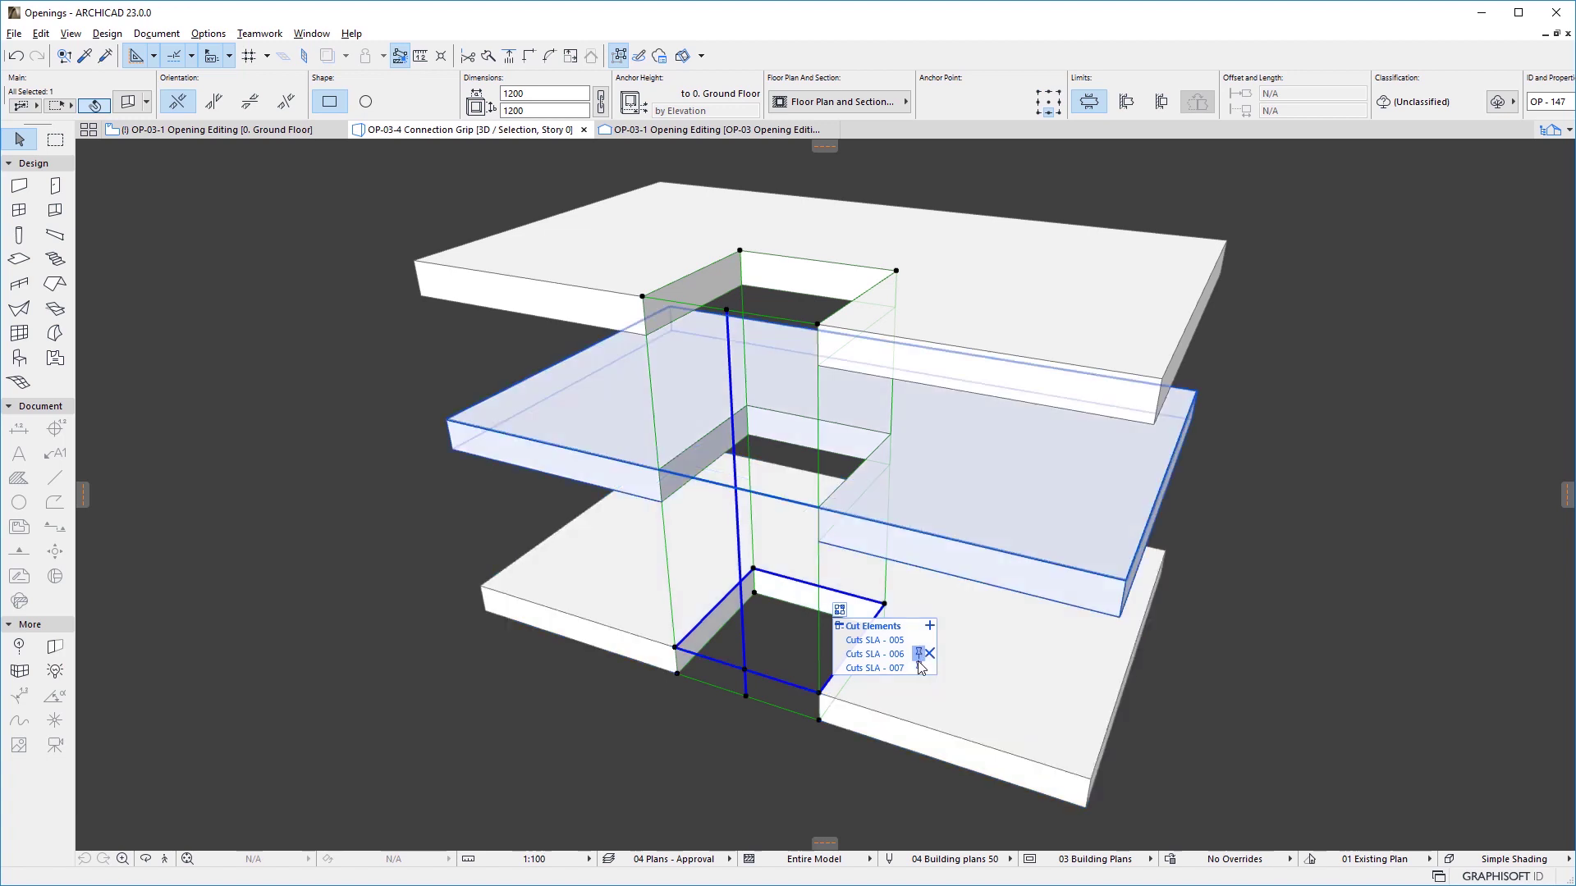
{"action": "left_click", "coordinate": [919, 653]}
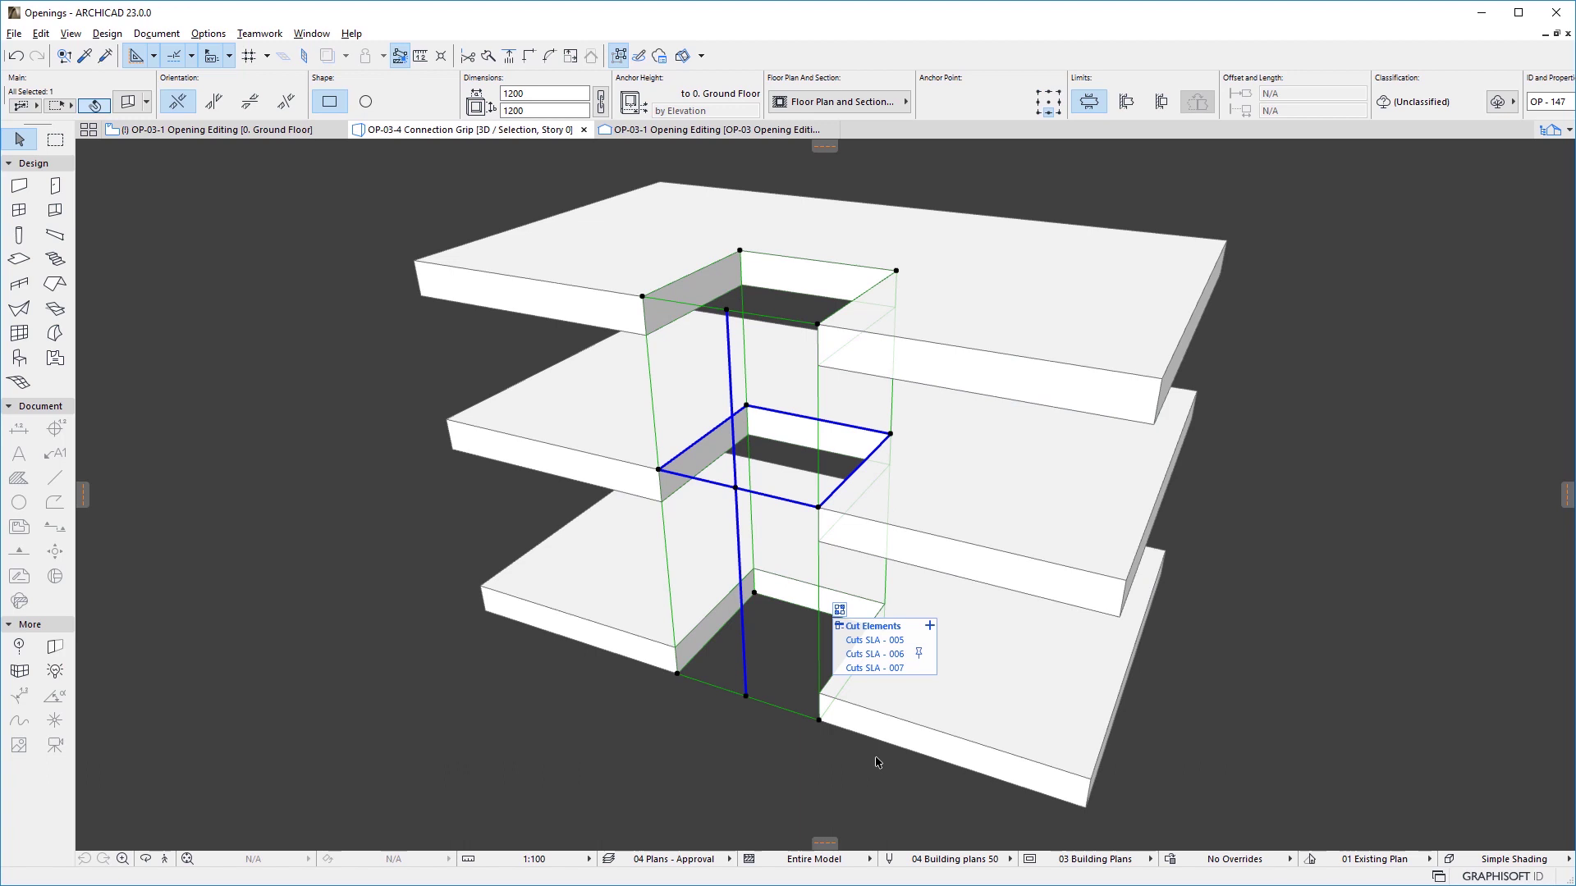
Step: Offset the middle slab's left edge inward by 500
{"action": "left_click", "coordinate": [877, 762]}
{"action": "left_click", "coordinate": [530, 405]}
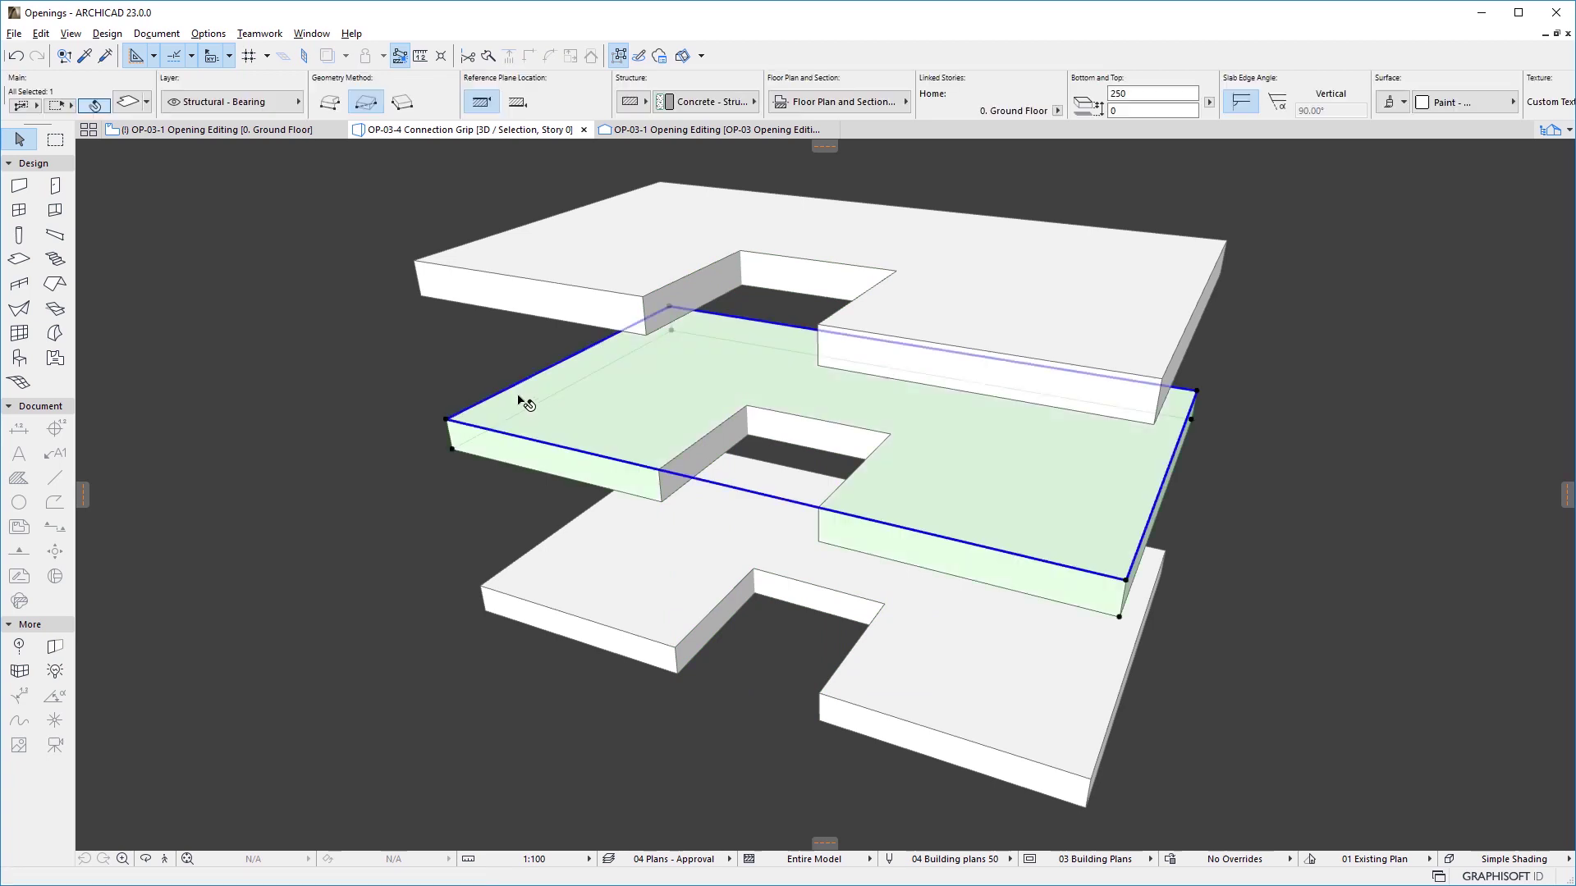
{"action": "left_click", "coordinate": [447, 420]}
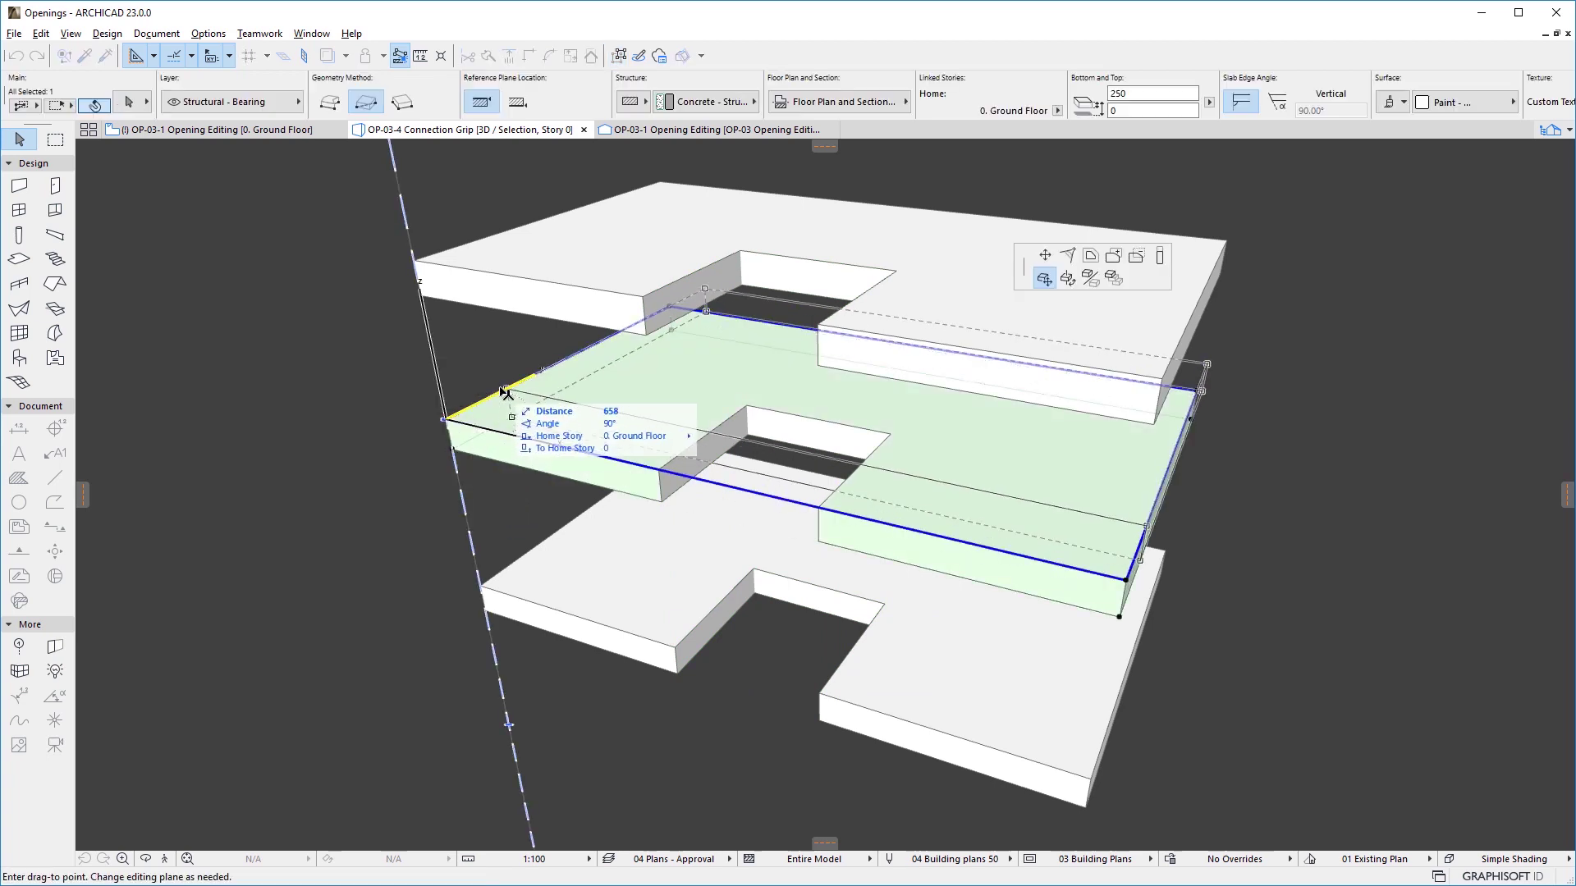
{"action": "type", "text": "500"}
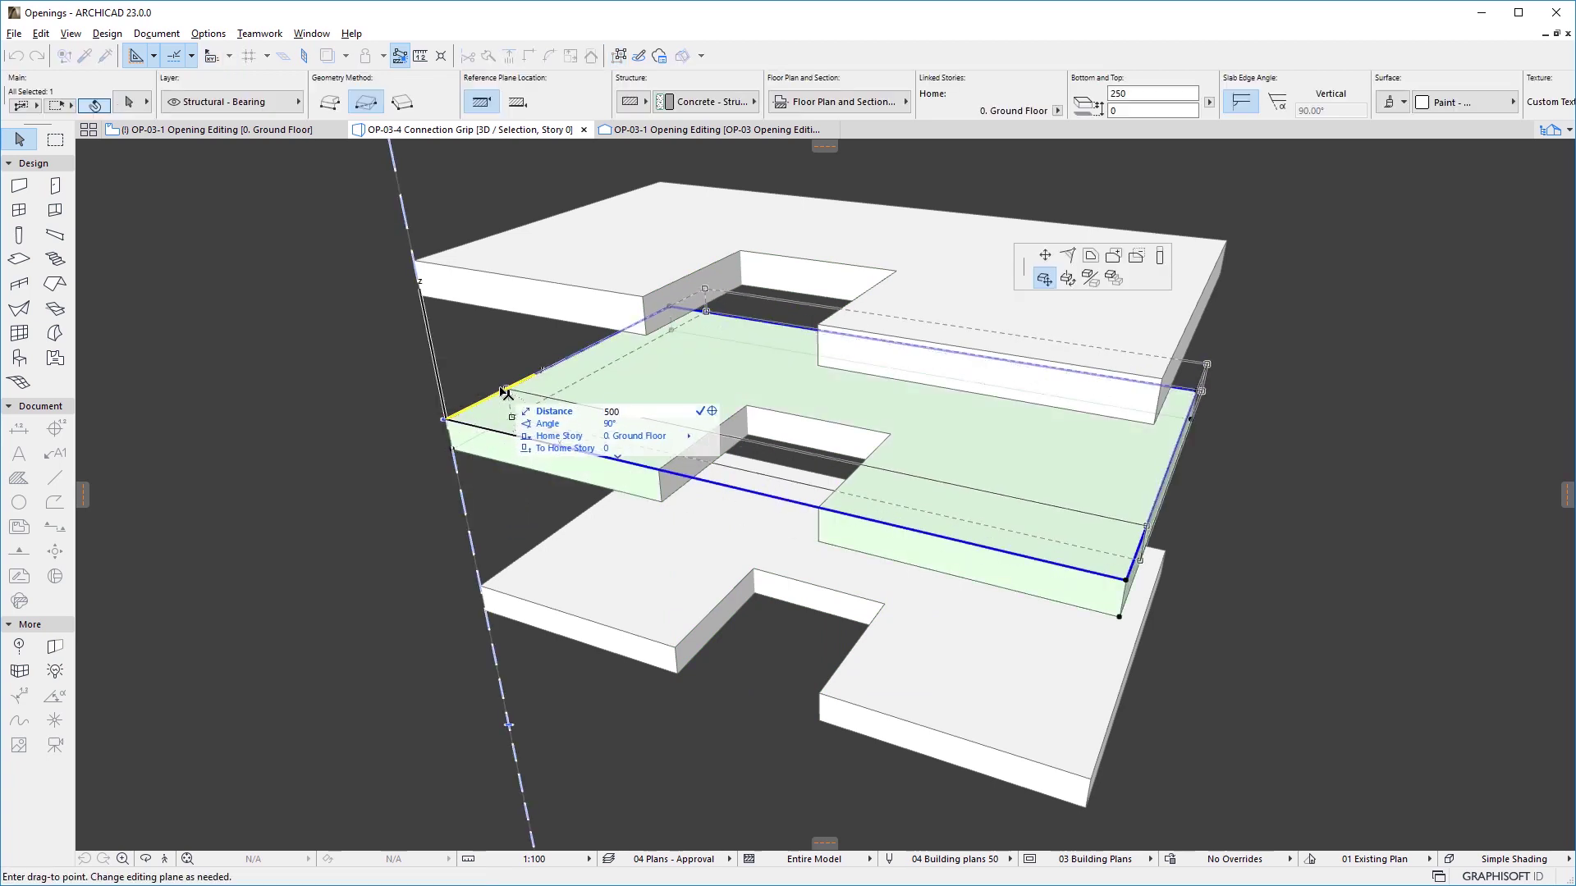
{"action": "key", "text": "Return"}
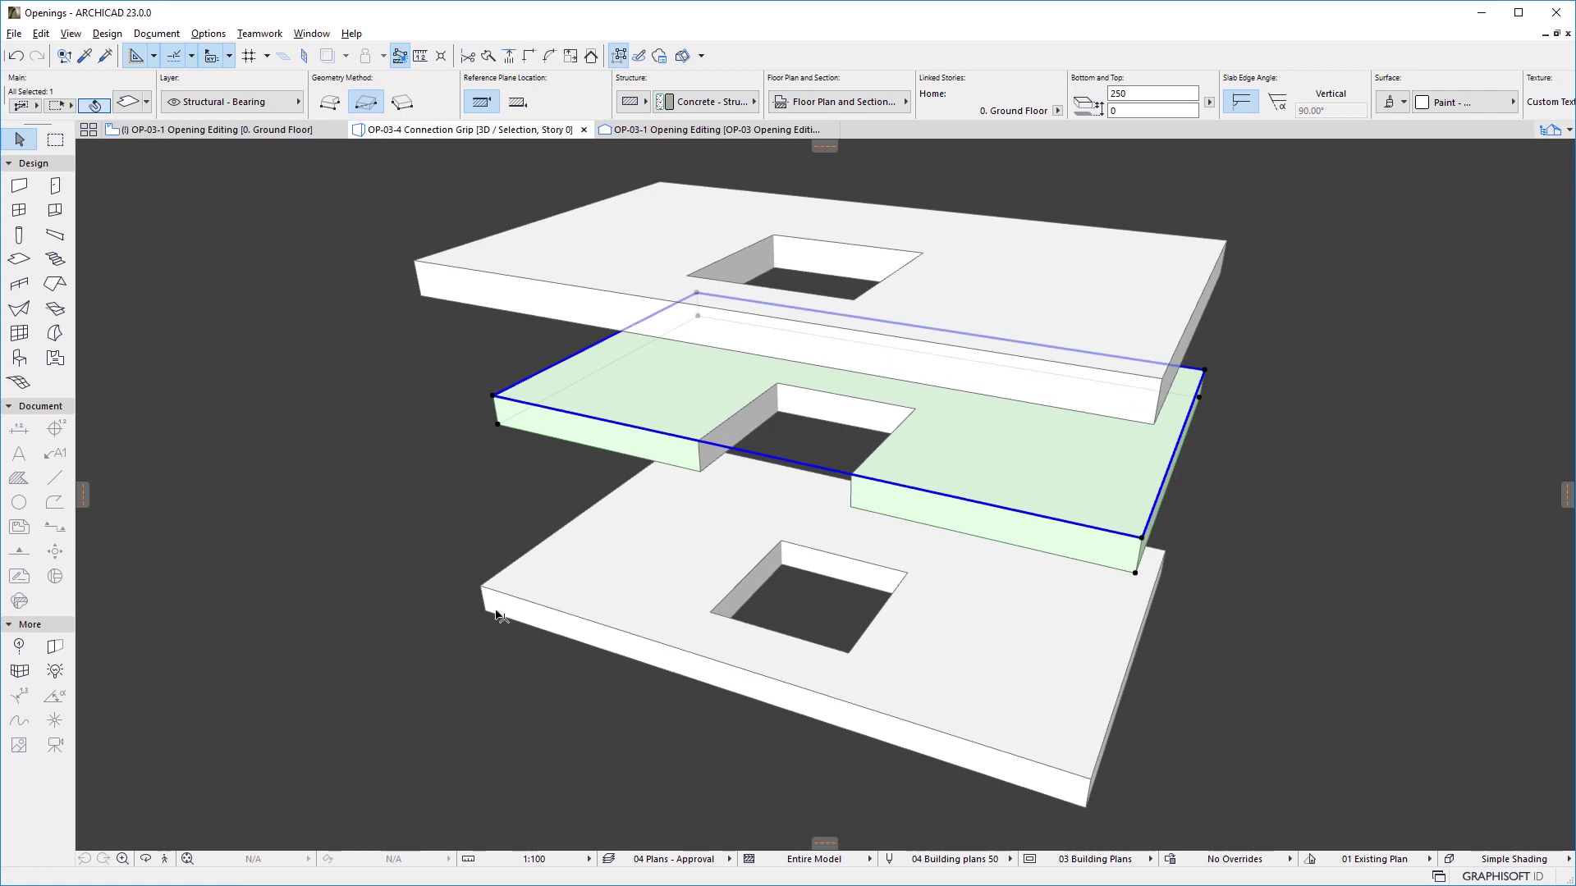
Step: Offset the bottom slab's left edge inward by 500
{"action": "left_click", "coordinate": [515, 592]}
{"action": "left_click", "coordinate": [481, 588]}
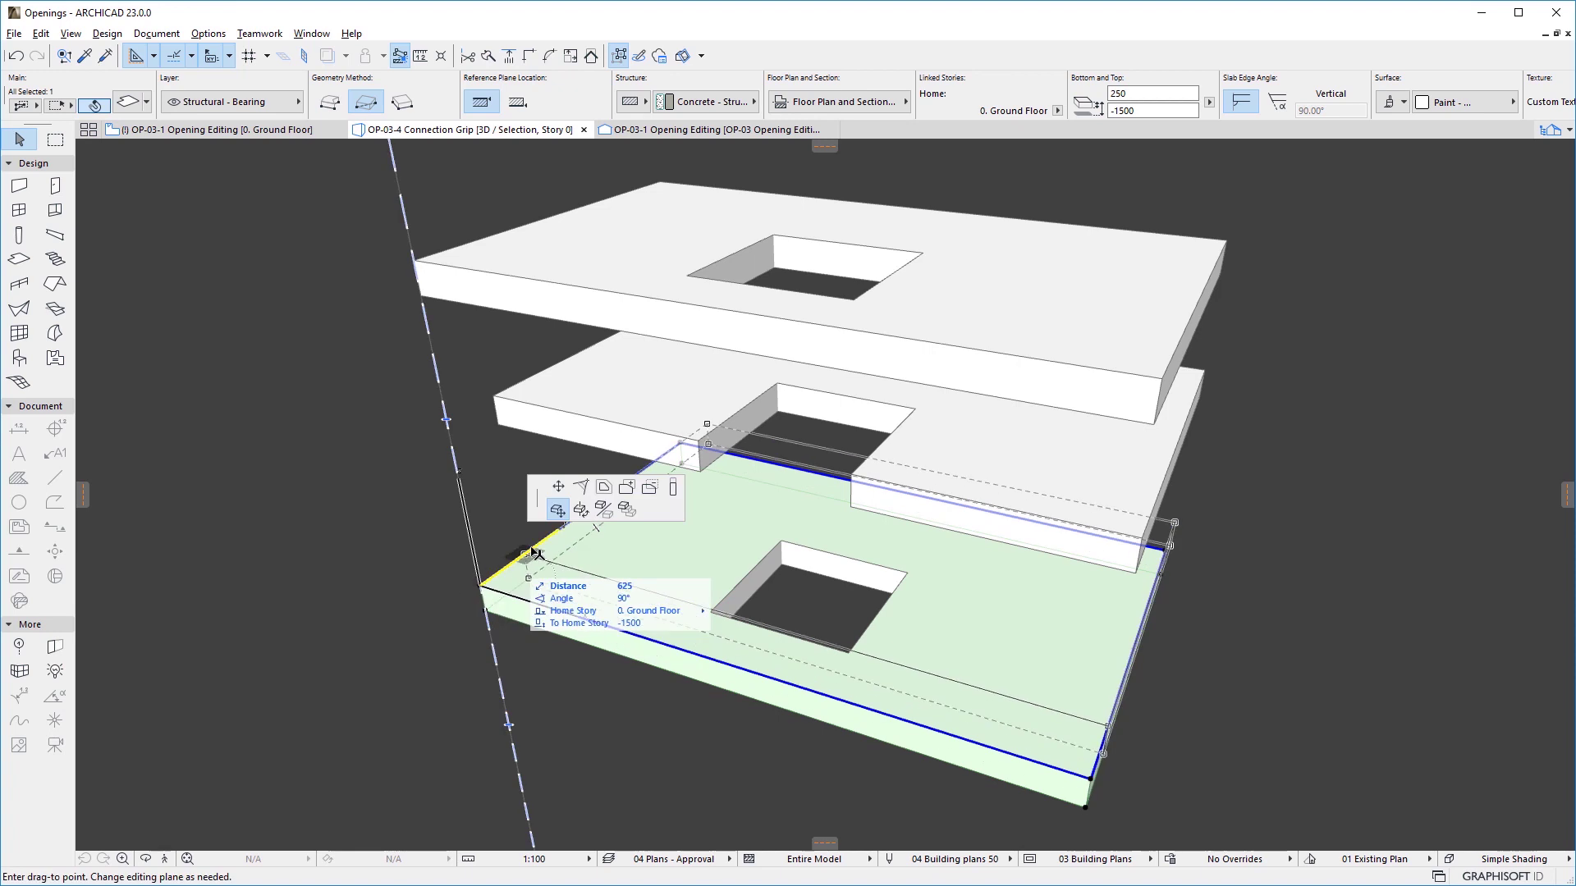
{"action": "left_click", "coordinate": [558, 496]}
{"action": "type", "text": "500"}
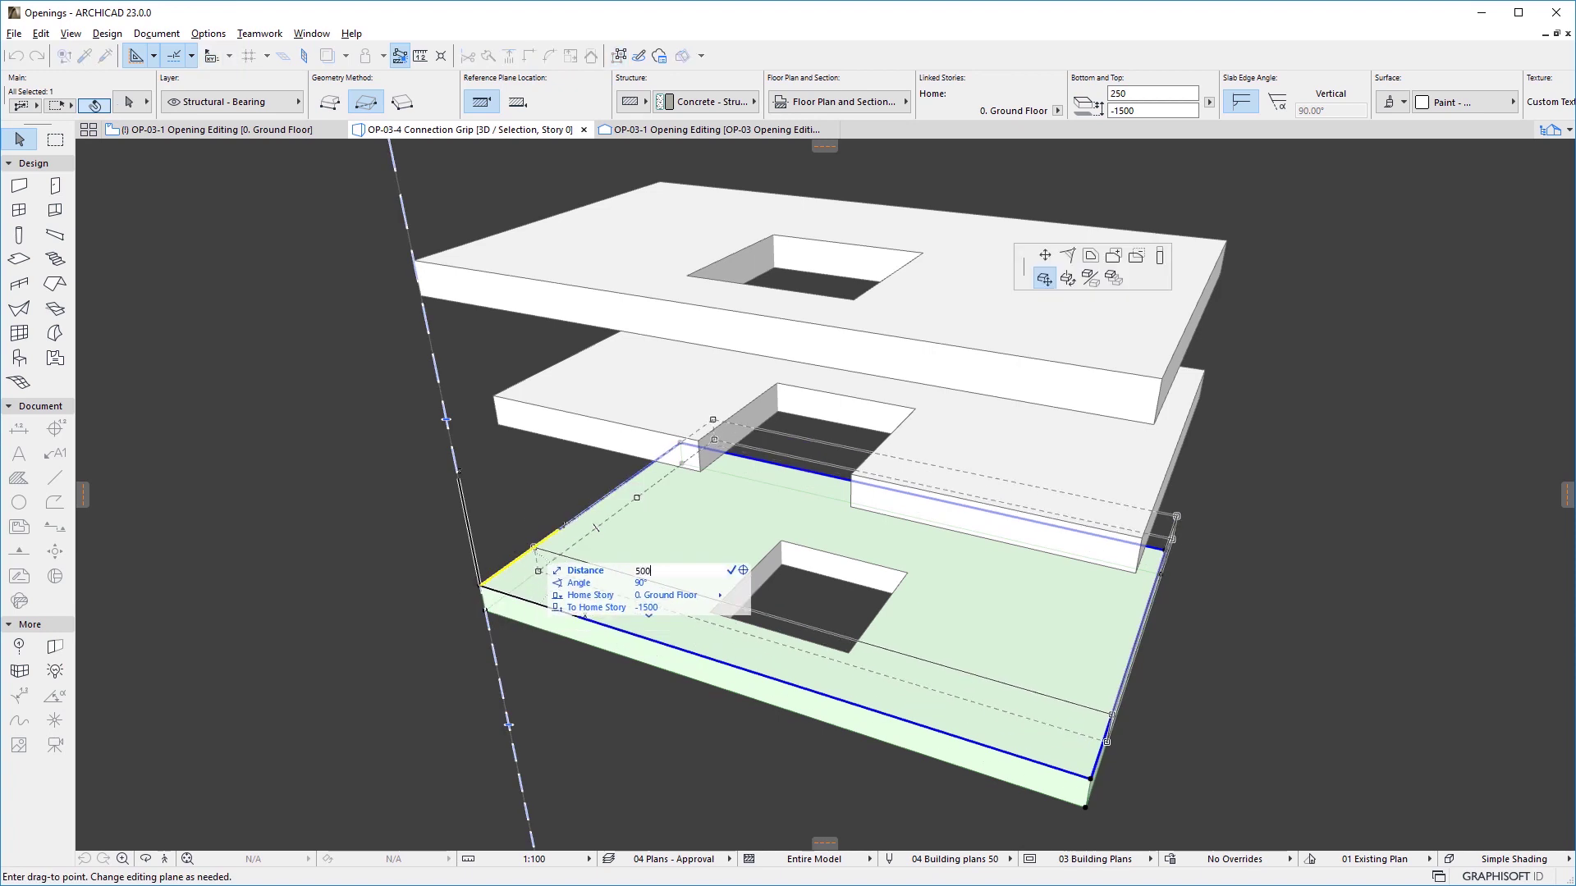
{"action": "key", "text": "Return"}
{"action": "left_click", "coordinate": [710, 718]}
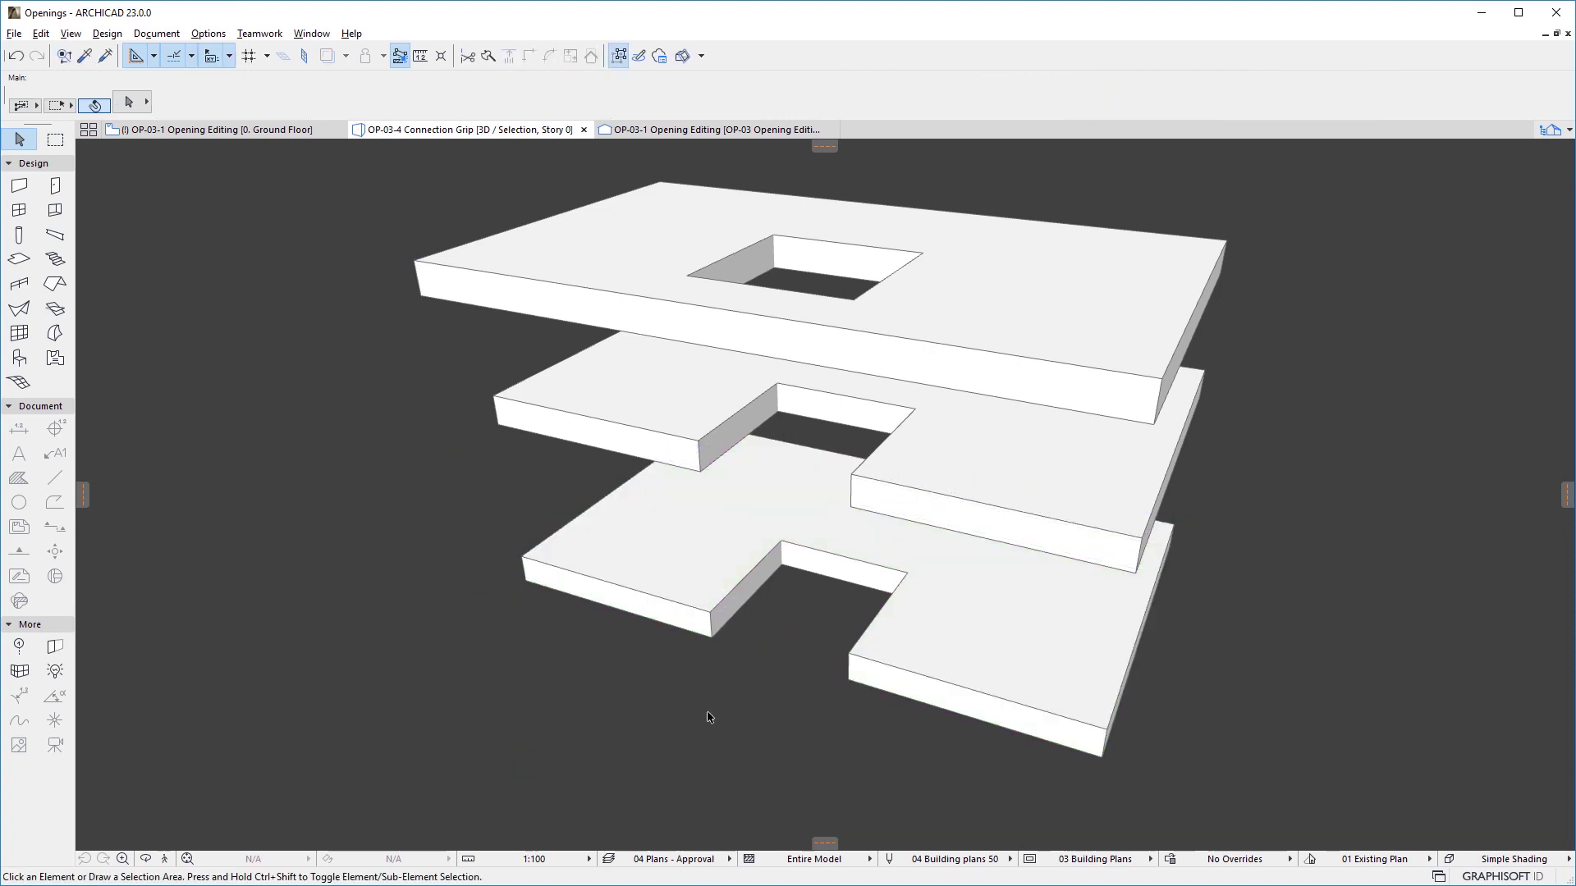
Step: Remove SLA-007 and SLA-006 from the opening's Cut Elements list
{"action": "left_click", "coordinate": [908, 577]}
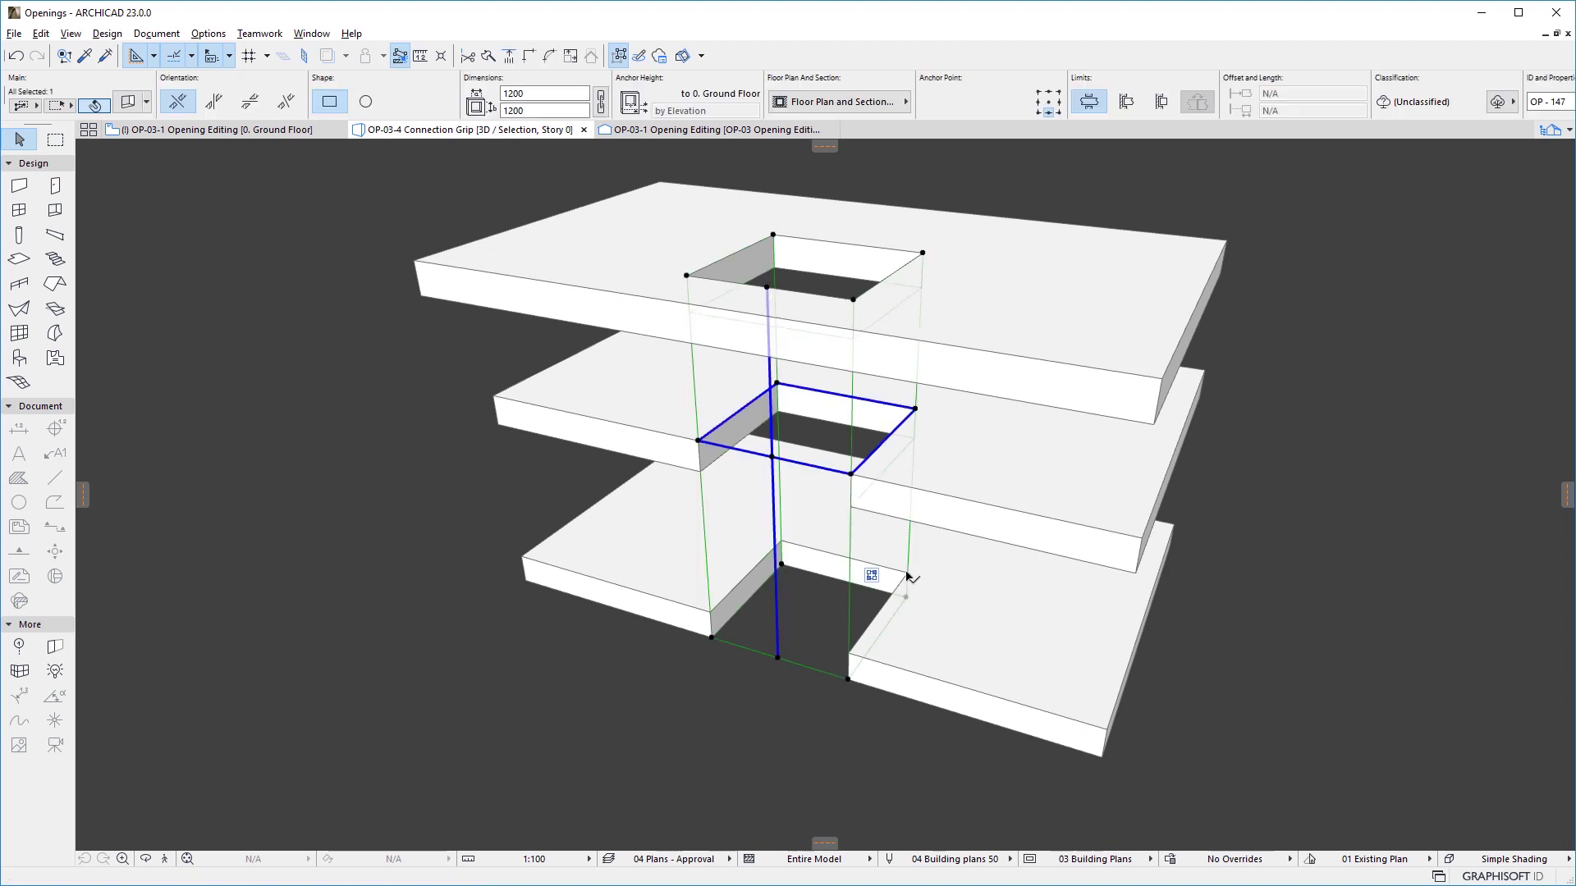
{"action": "left_click", "coordinate": [872, 575]}
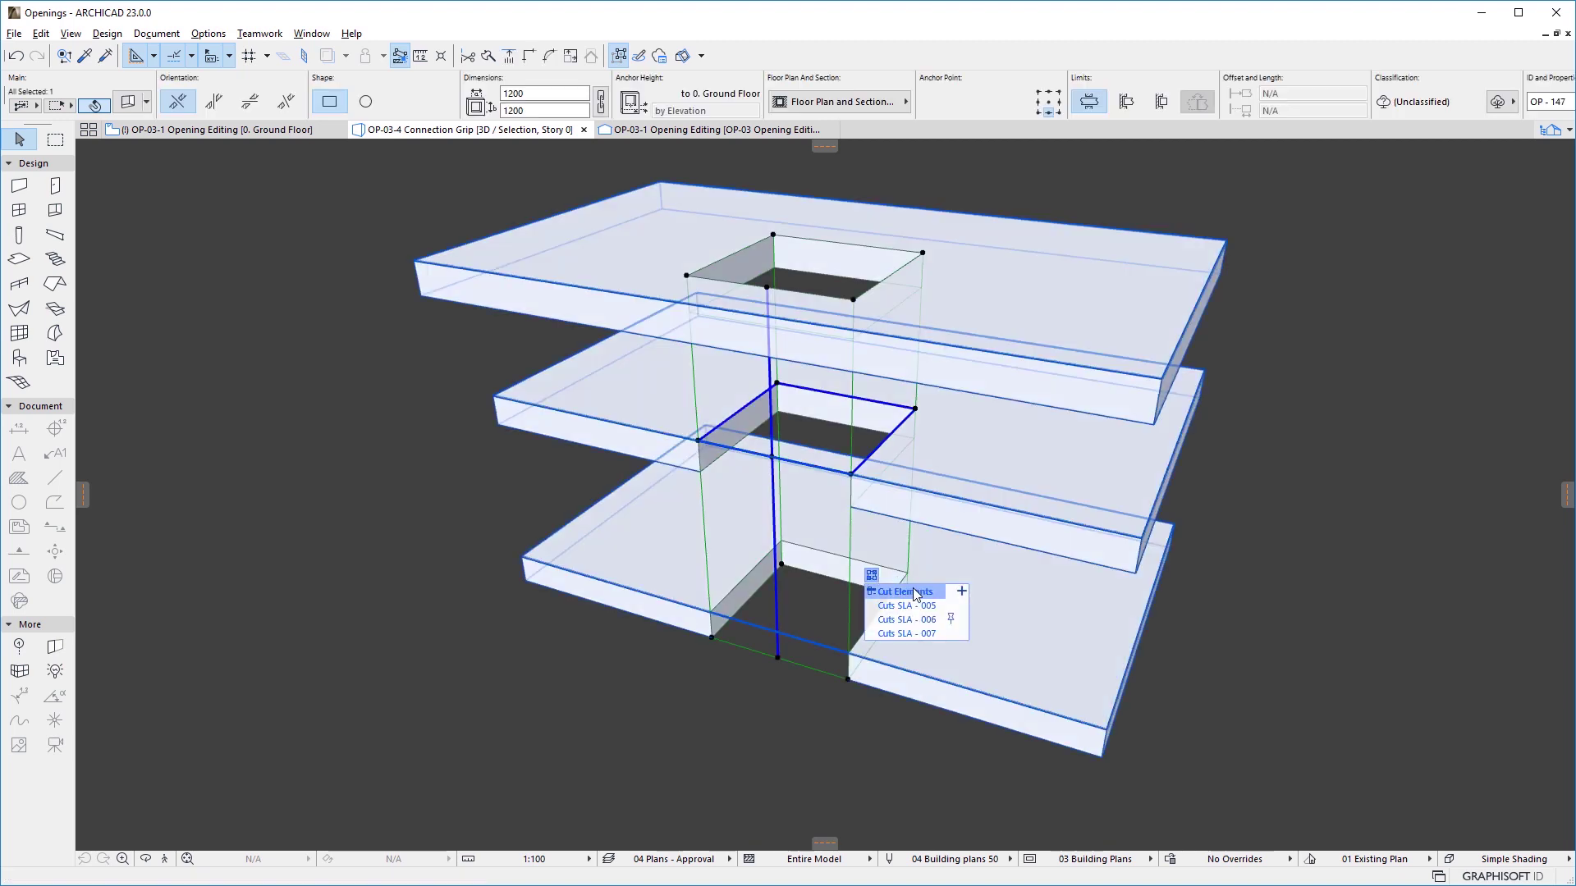
{"action": "left_click", "coordinate": [961, 633]}
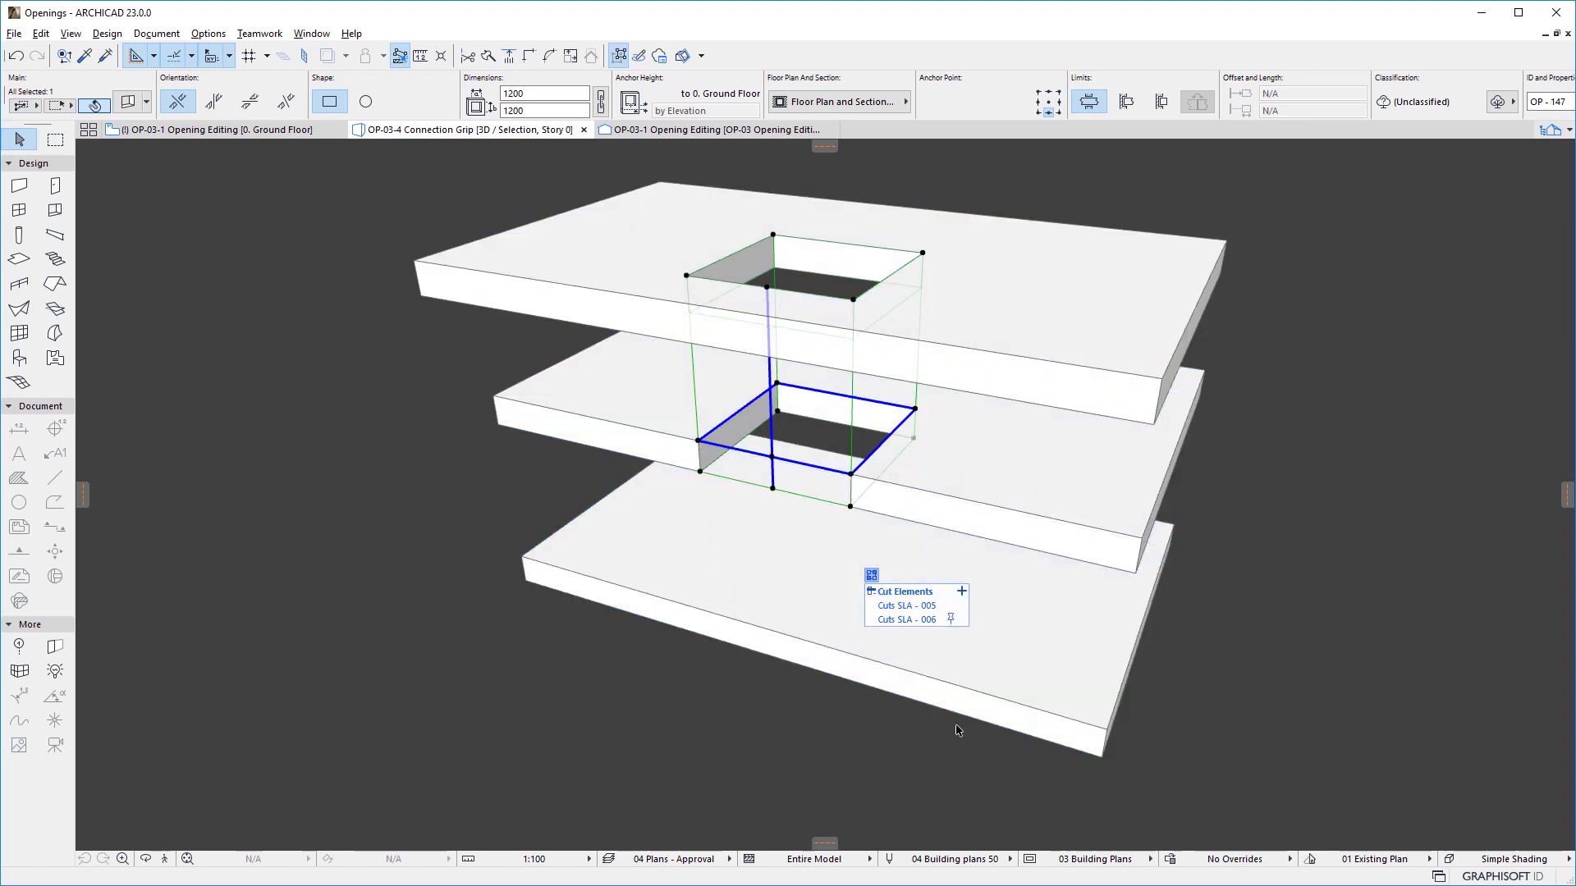
{"action": "mouse_move", "coordinate": [911, 618]}
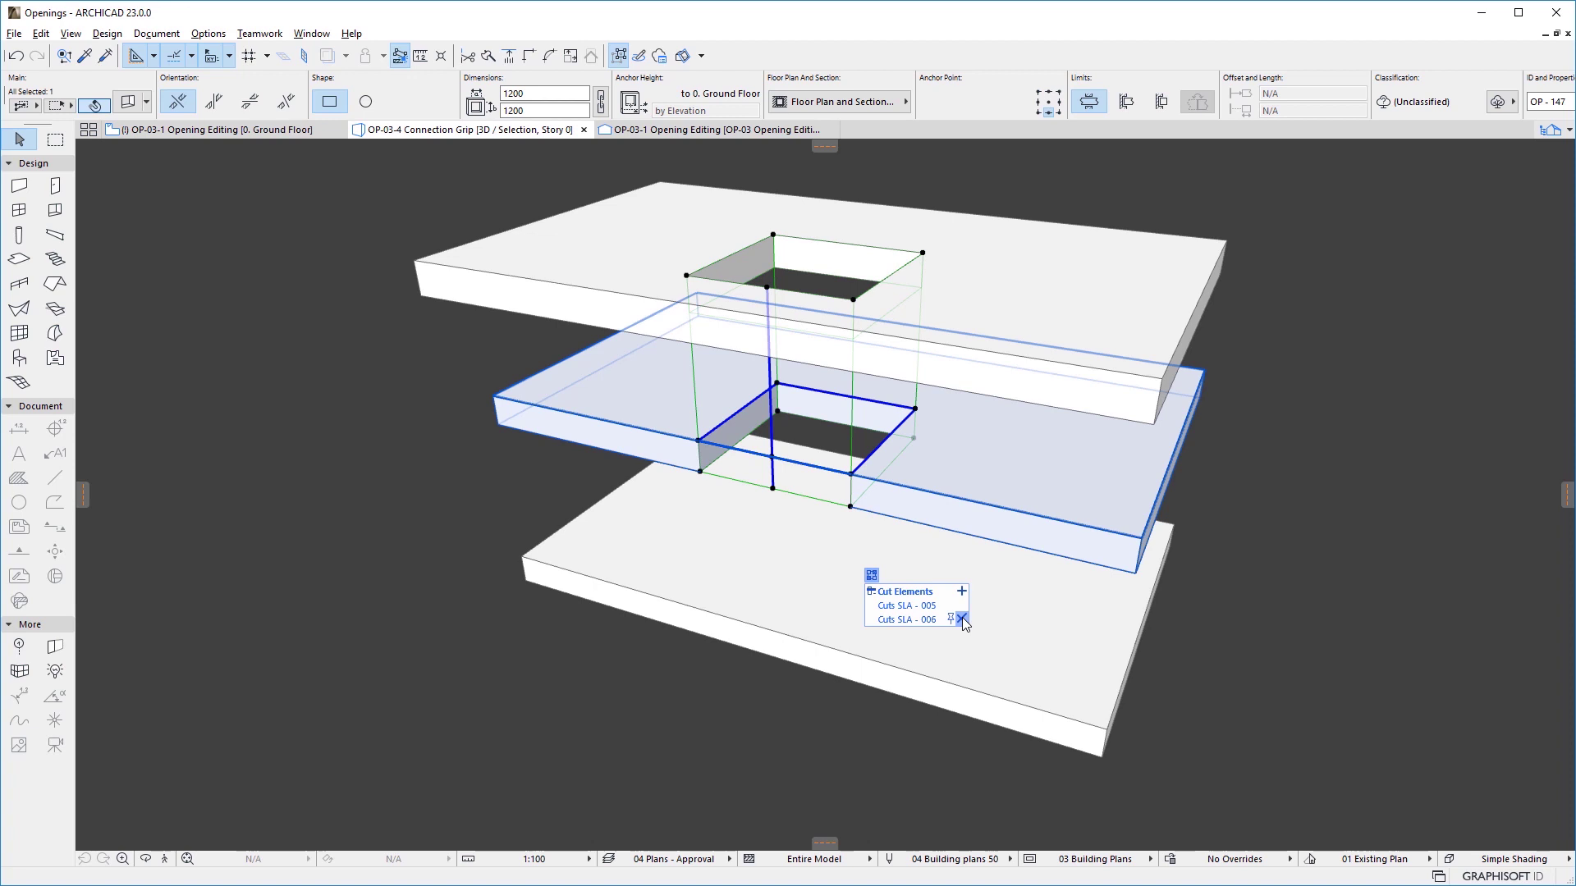
{"action": "left_click", "coordinate": [962, 619]}
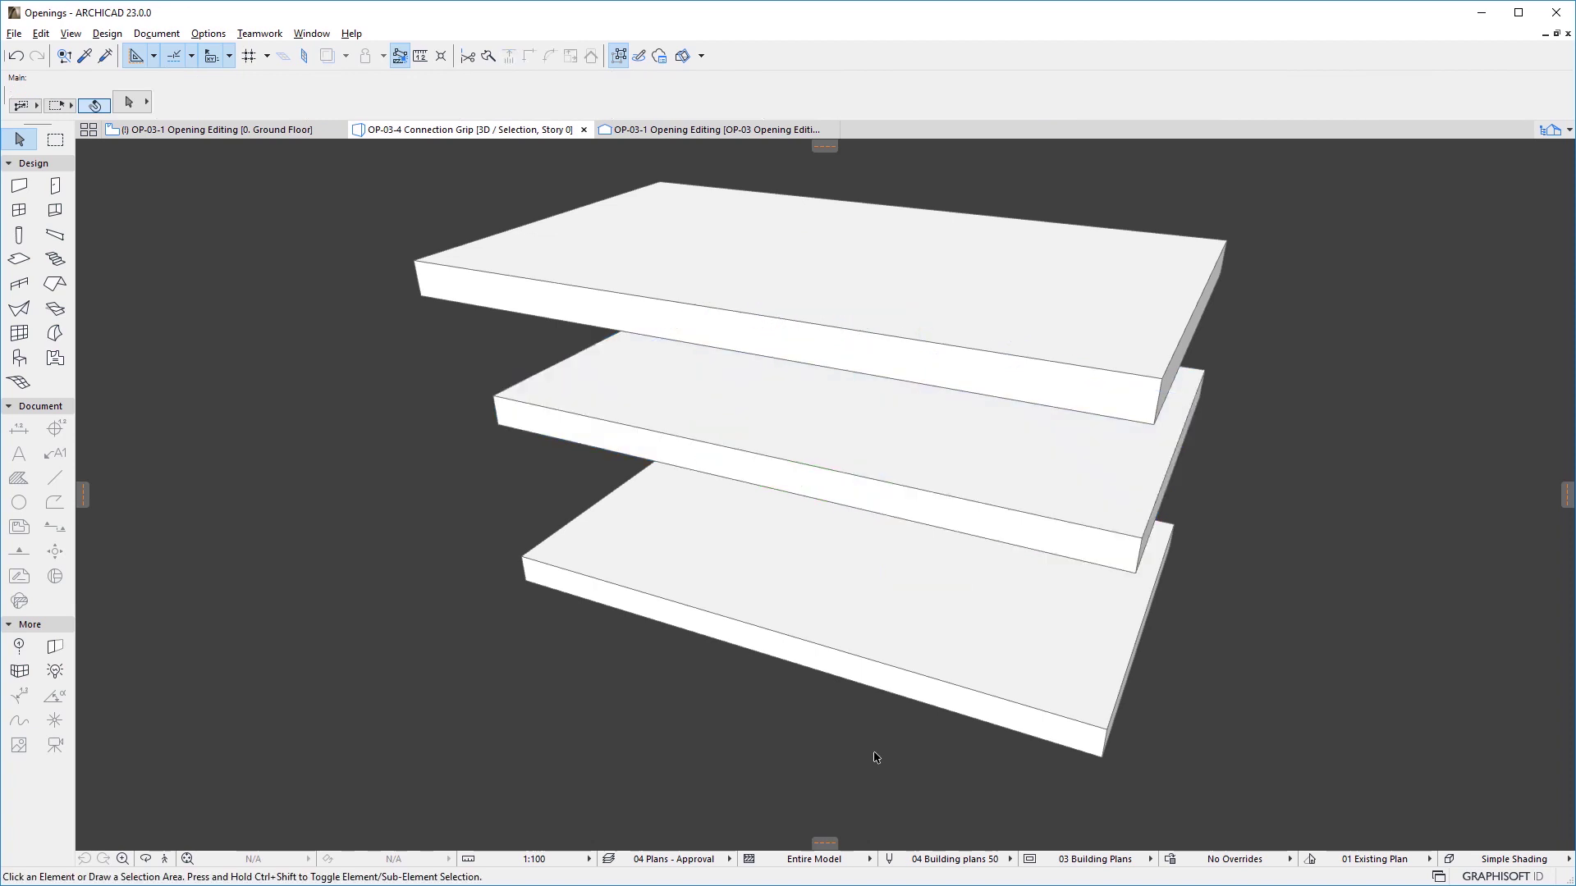